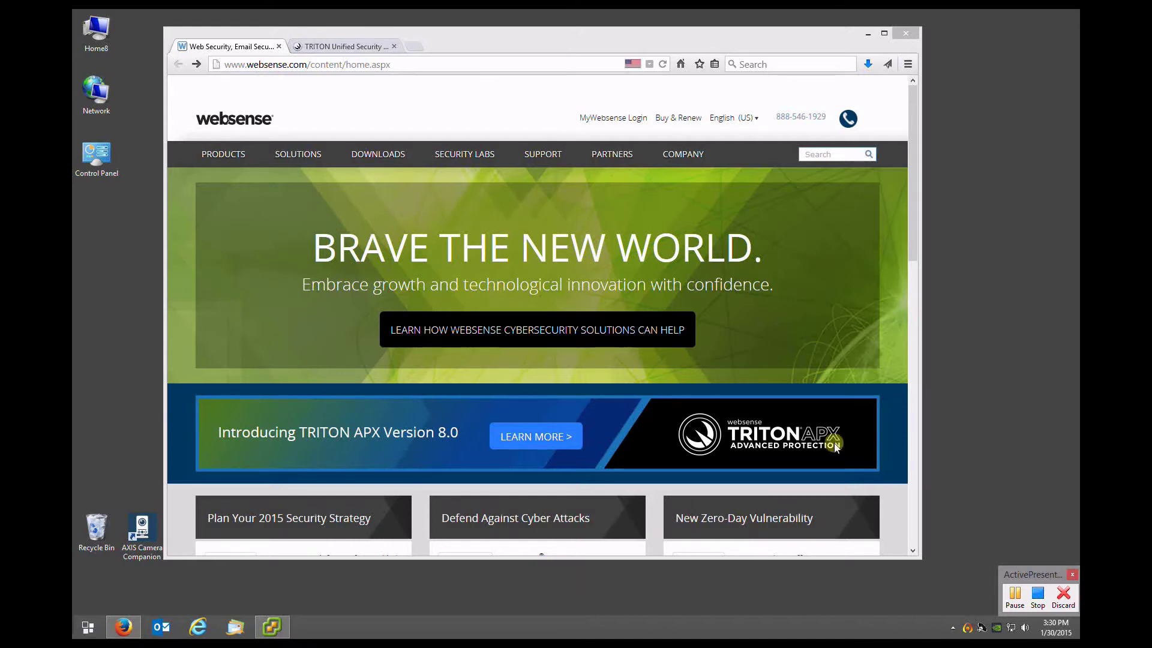
# Search the Websense Support site across All Products for 'ocr server'
pyautogui.click(541, 155)
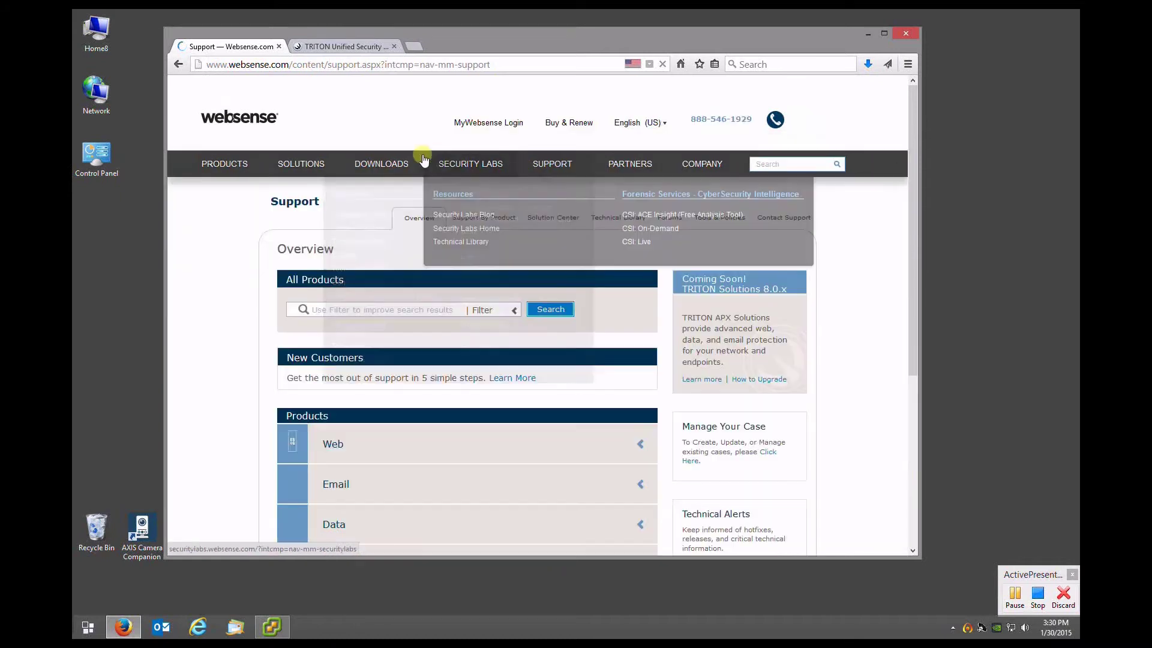
pyautogui.click(351, 305)
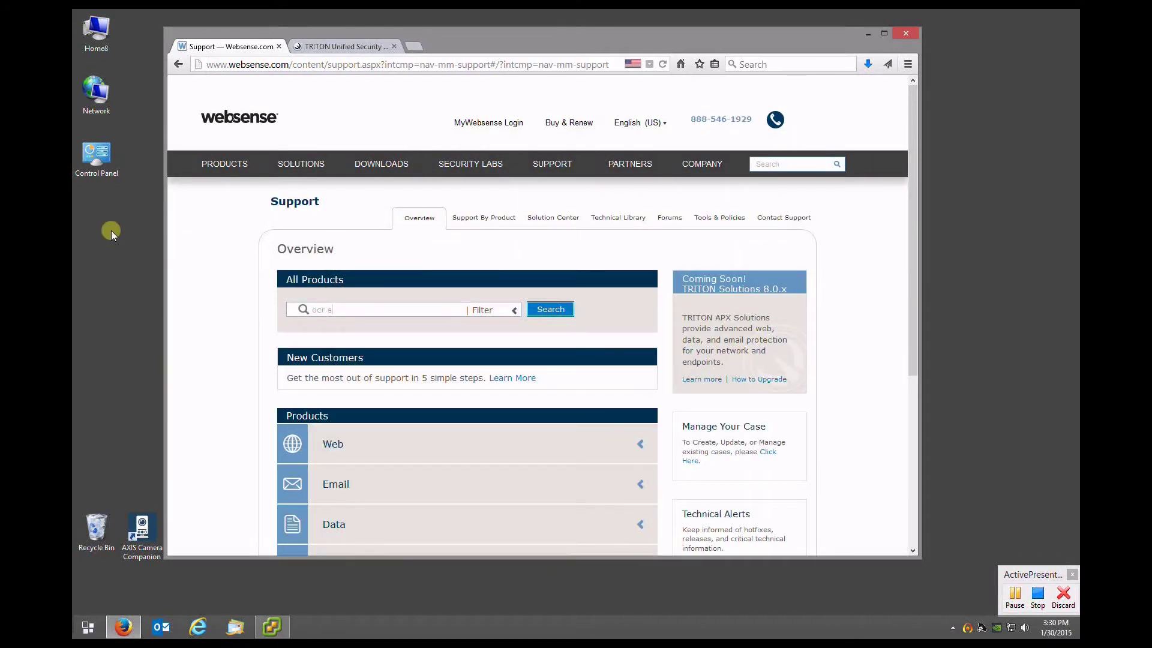
pyautogui.press('Return')
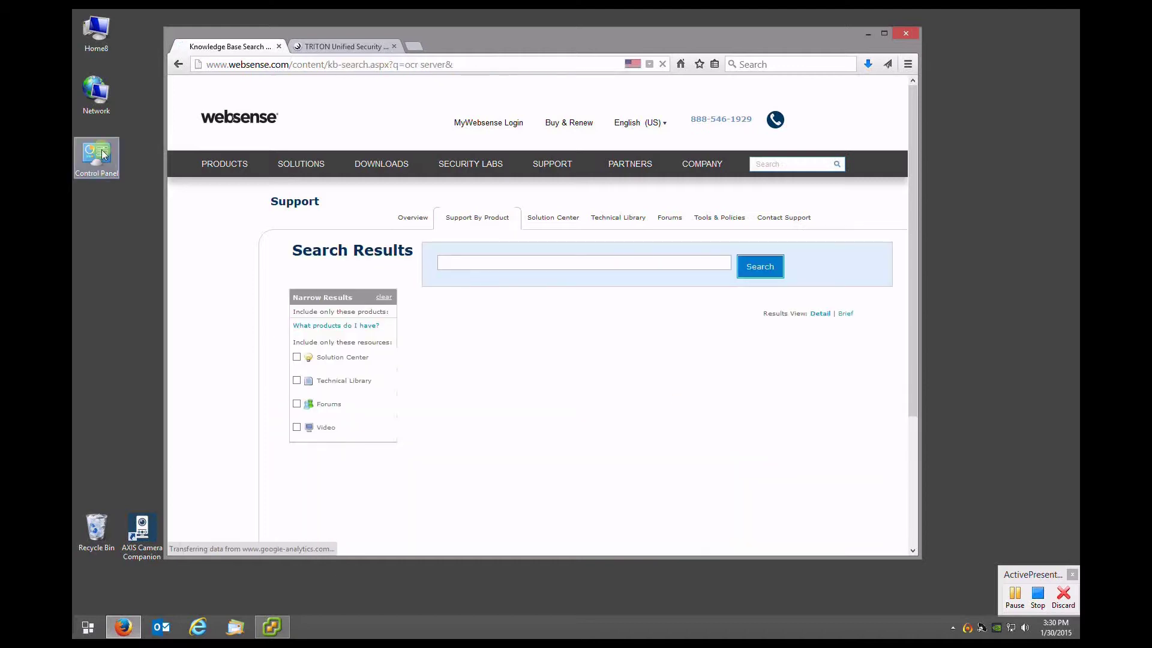
pyautogui.moveTo(224, 164)
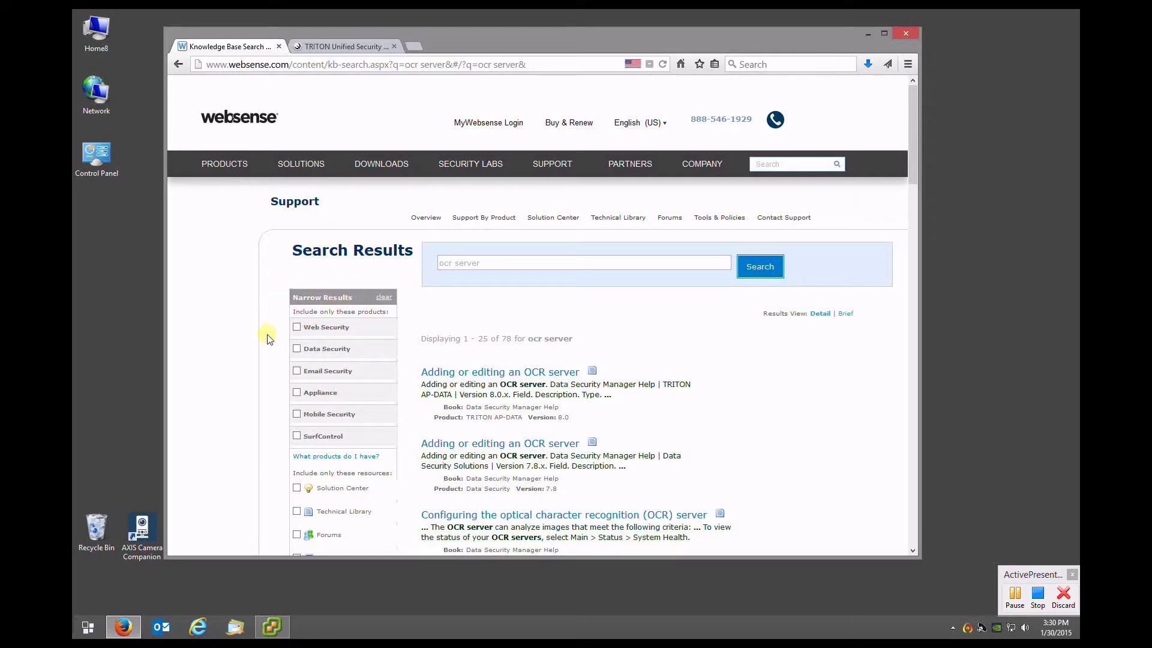
# Filter the results to Data Security, Data Security and version 7.8, leaving 11 results
pyautogui.click(297, 349)
pyautogui.click(297, 412)
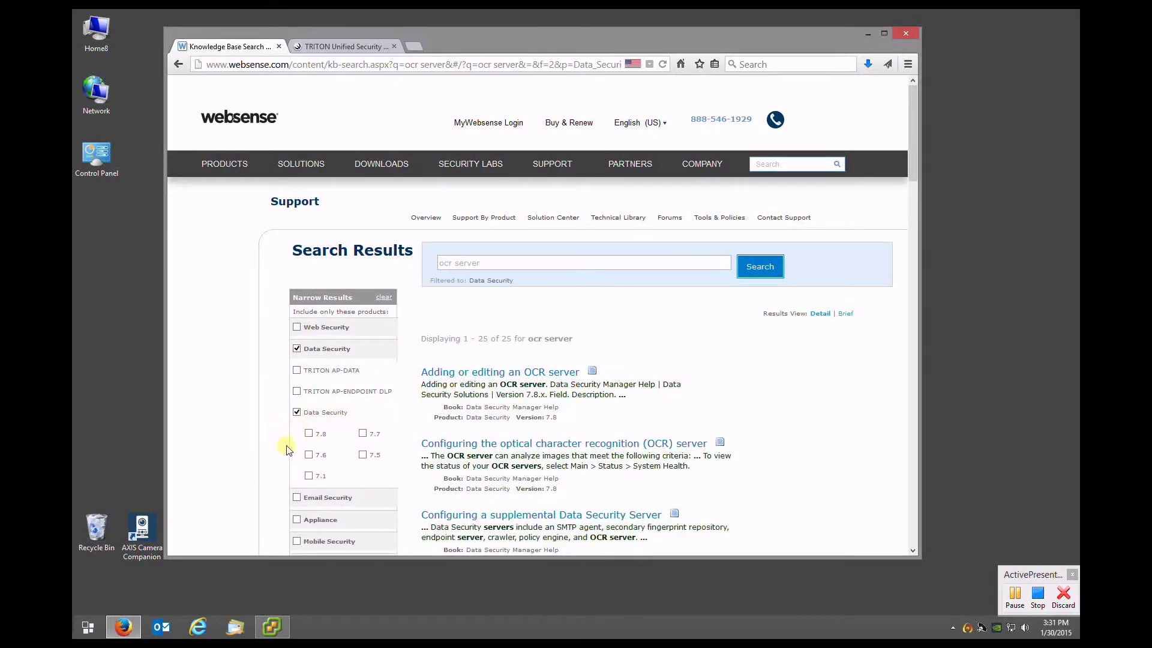
pyautogui.click(309, 434)
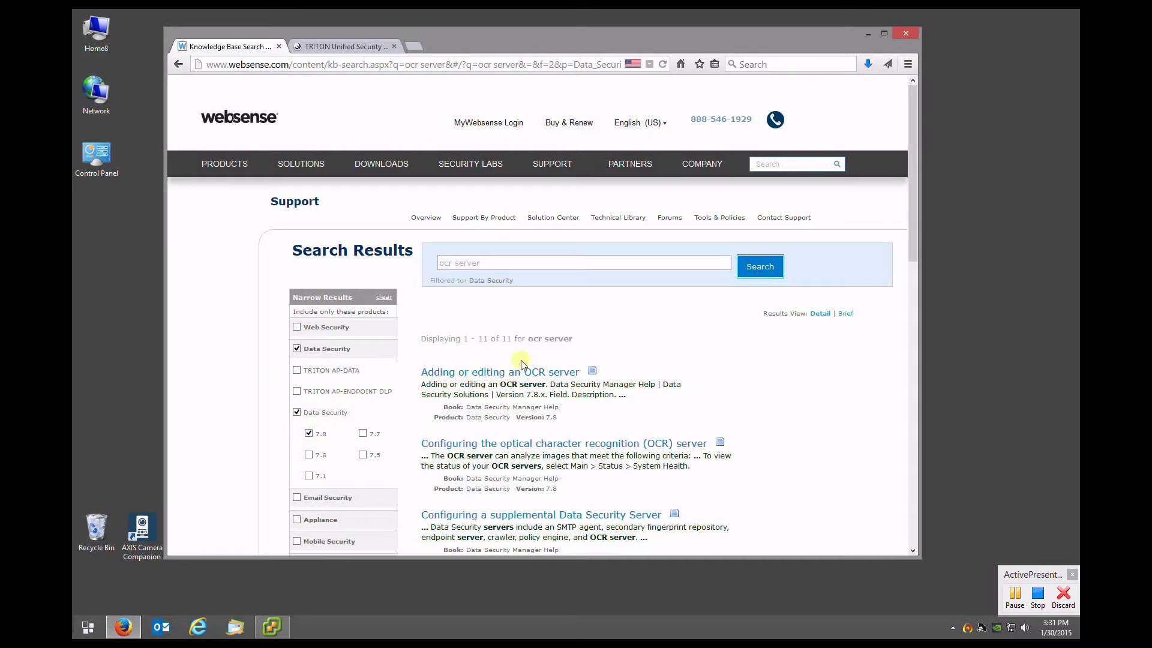
pyautogui.scroll(-2, 469, 342)
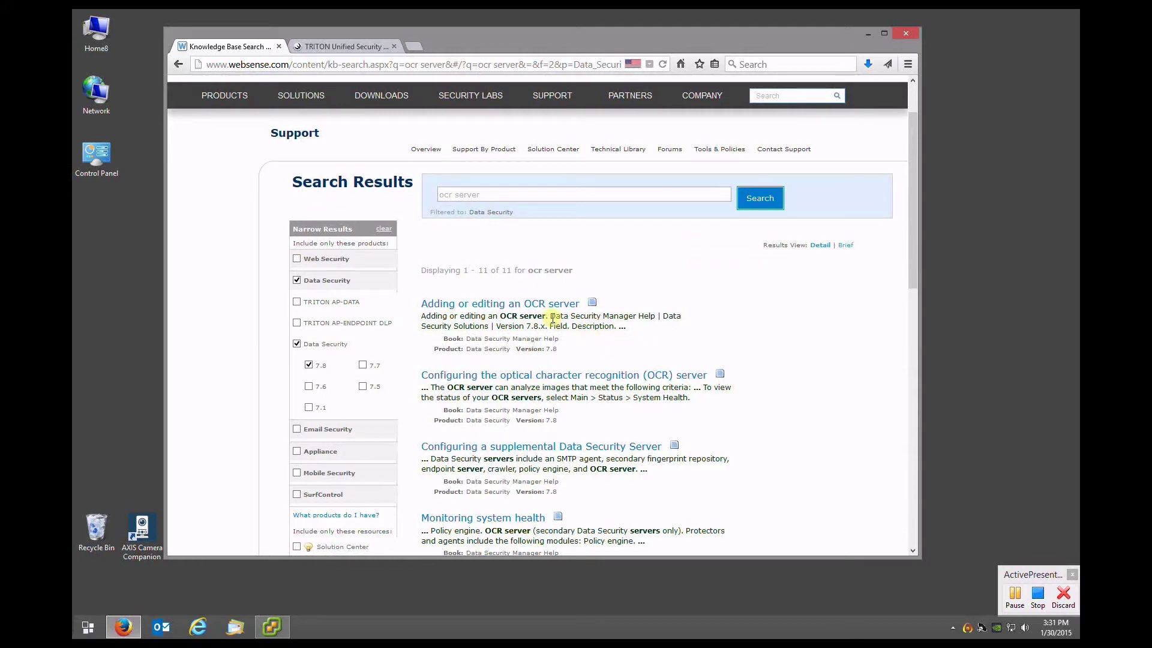
pyautogui.click(472, 308)
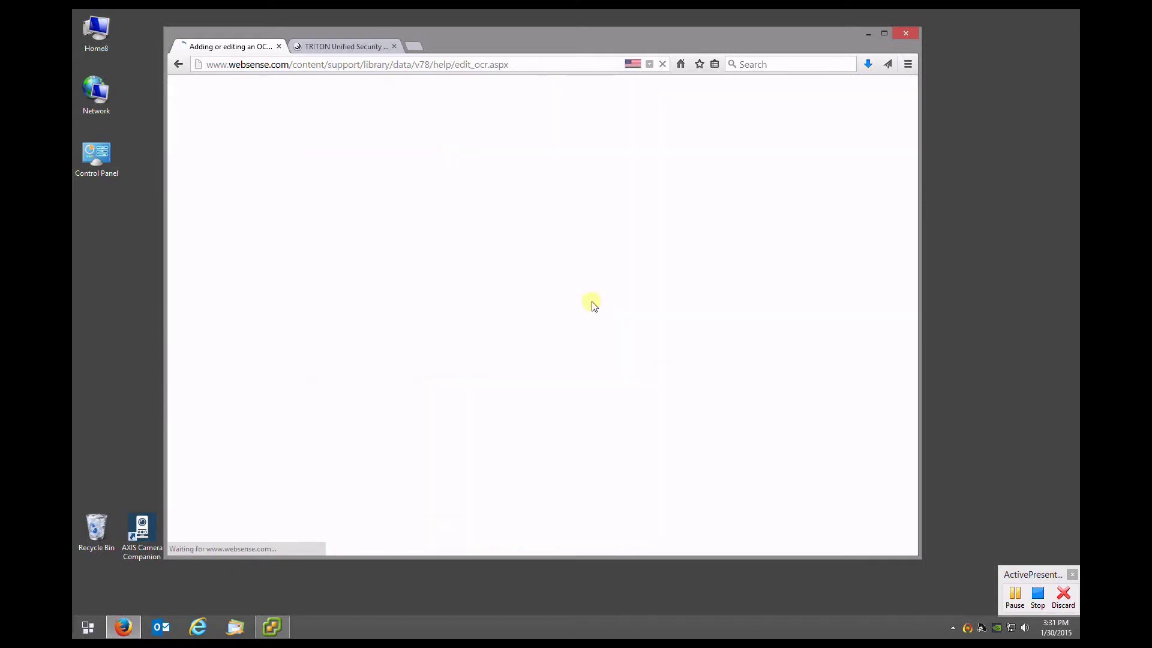
pyautogui.scroll(-2, 544, 289)
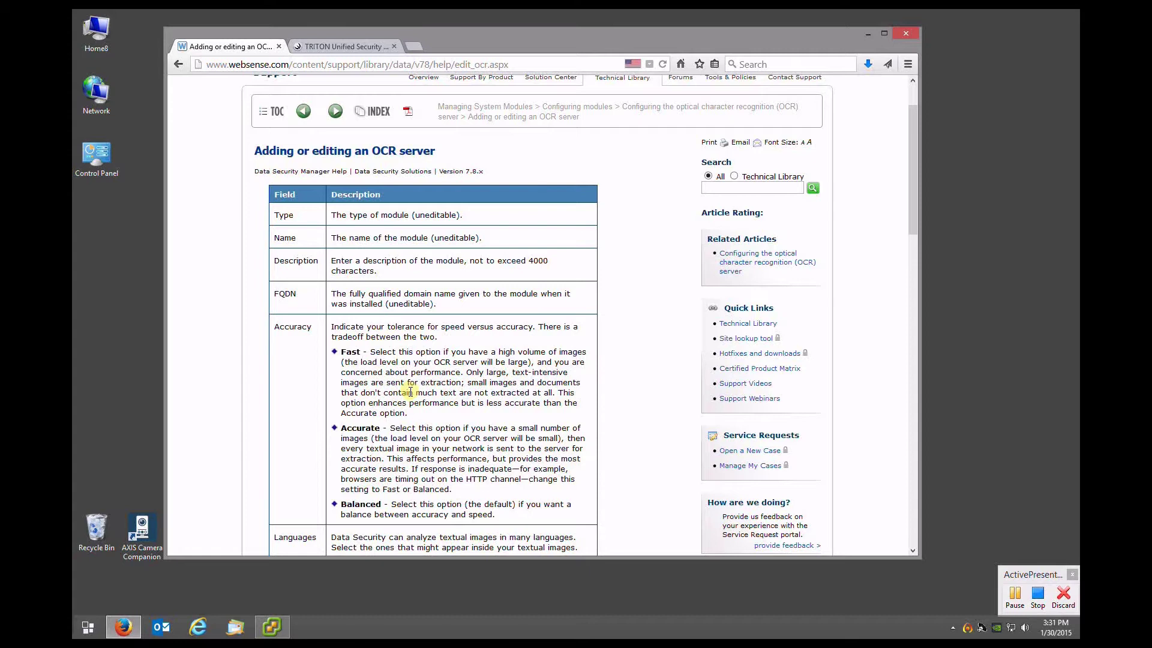
pyautogui.scroll(-5, 409, 391)
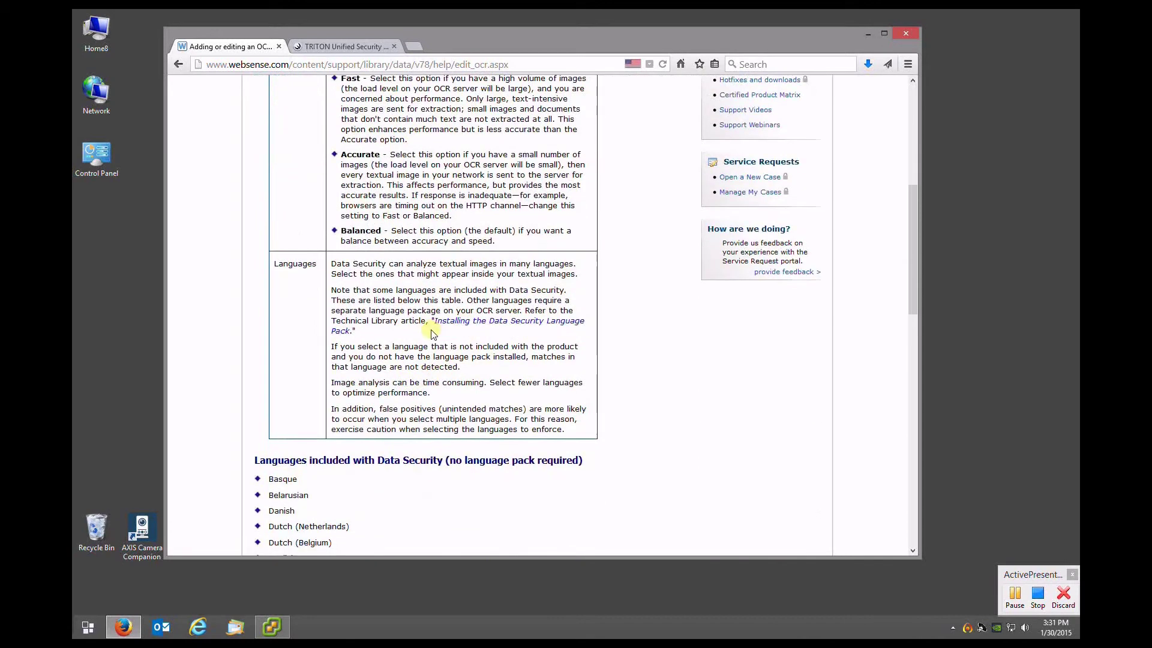
pyautogui.scroll(4, 433, 333)
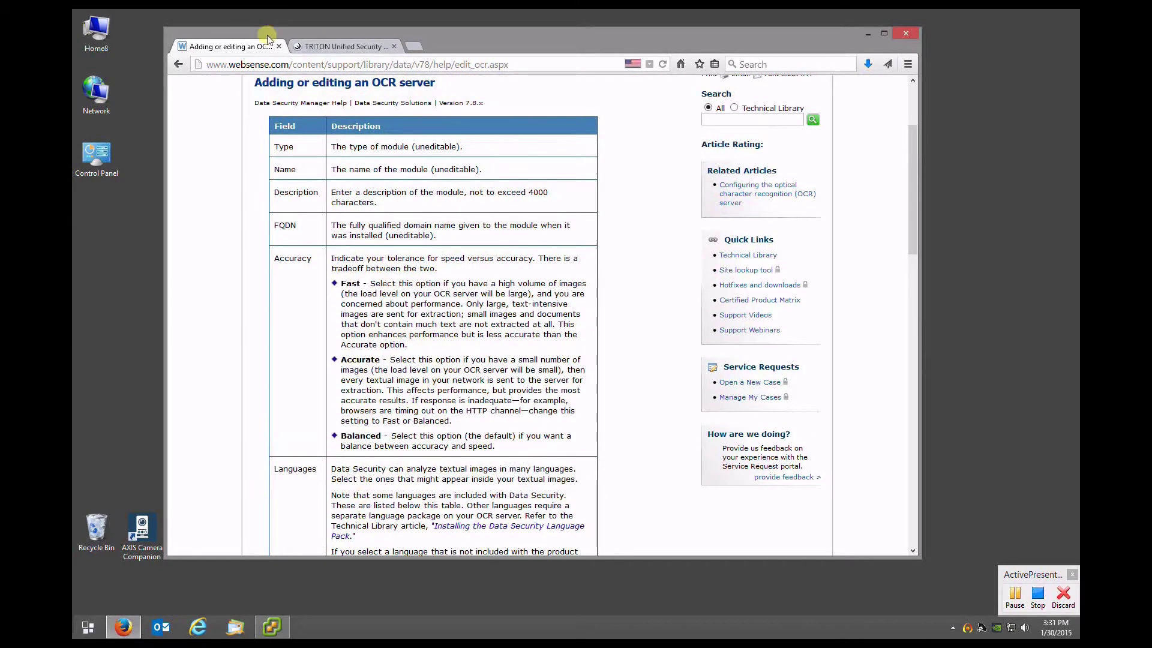
pyautogui.click(177, 64)
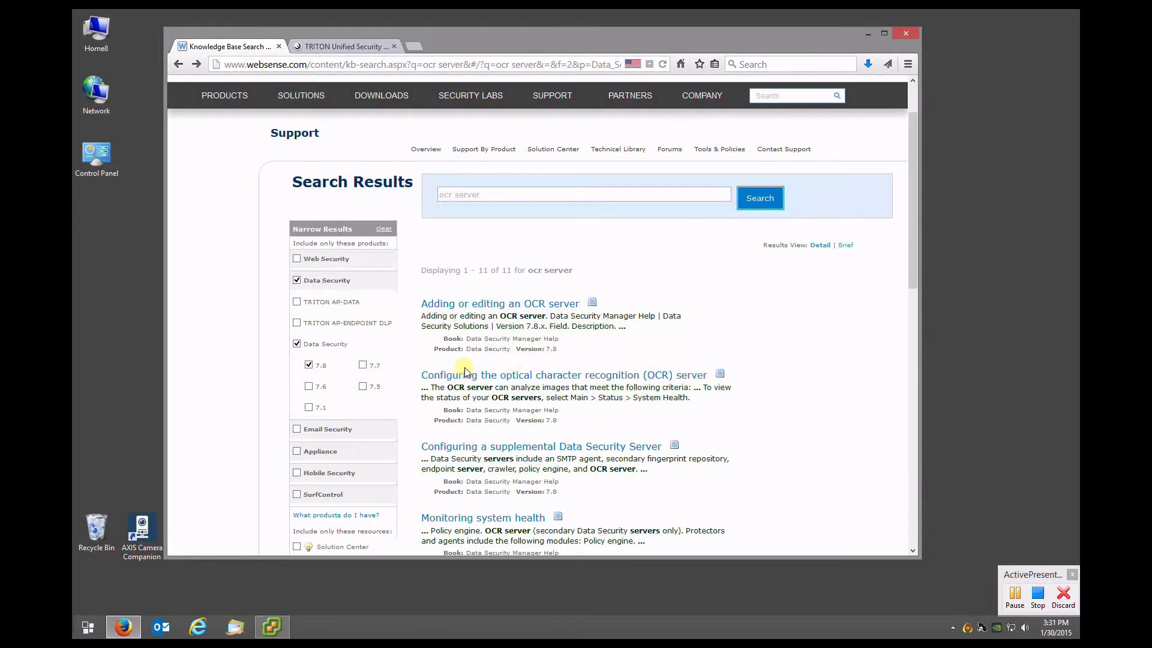
# Open the 'Configuring the optical character recognition (OCR) server' article and read through it
pyautogui.click(480, 376)
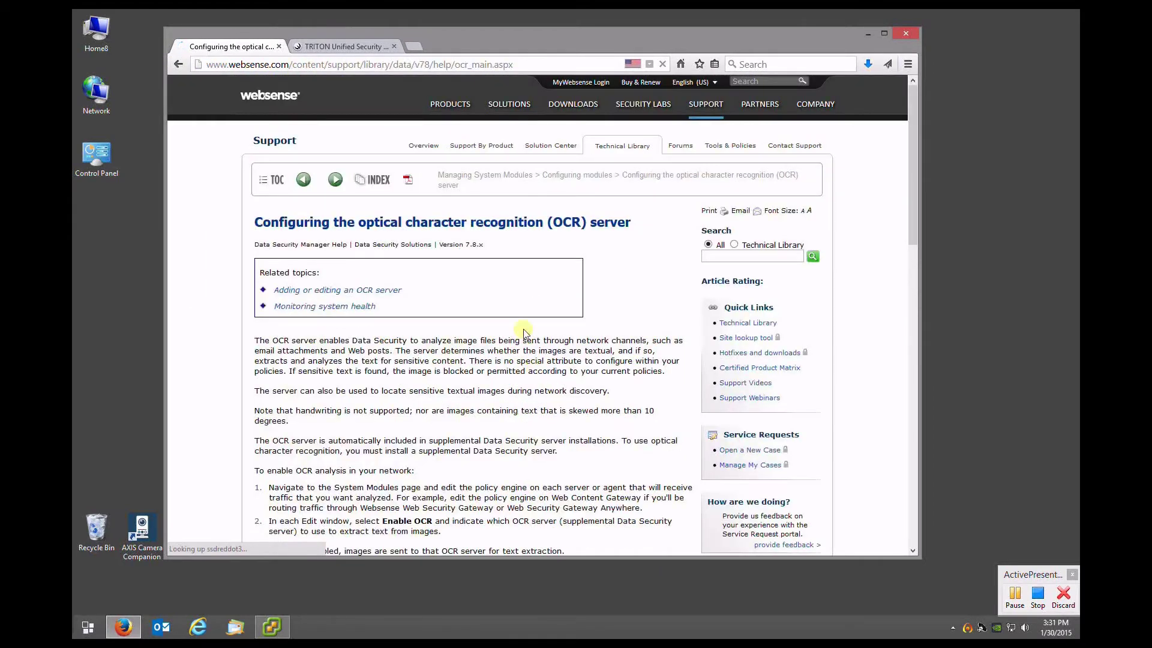
pyautogui.scroll(-1, 515, 349)
pyautogui.scroll(-4, 515, 350)
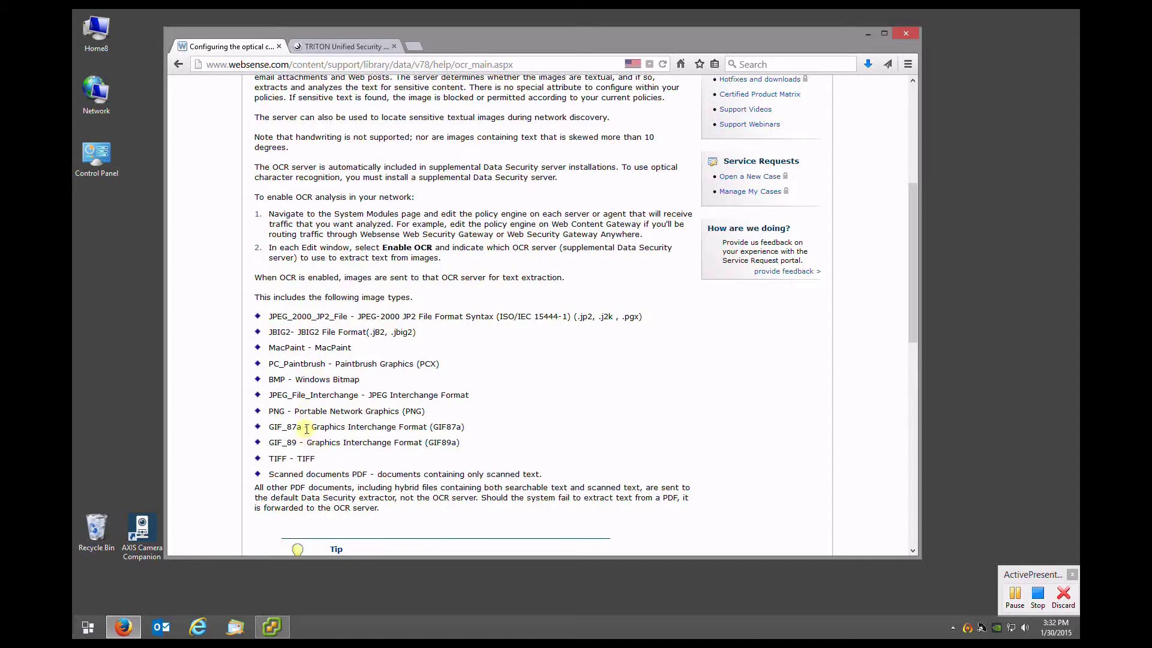
pyautogui.scroll(-2, 308, 355)
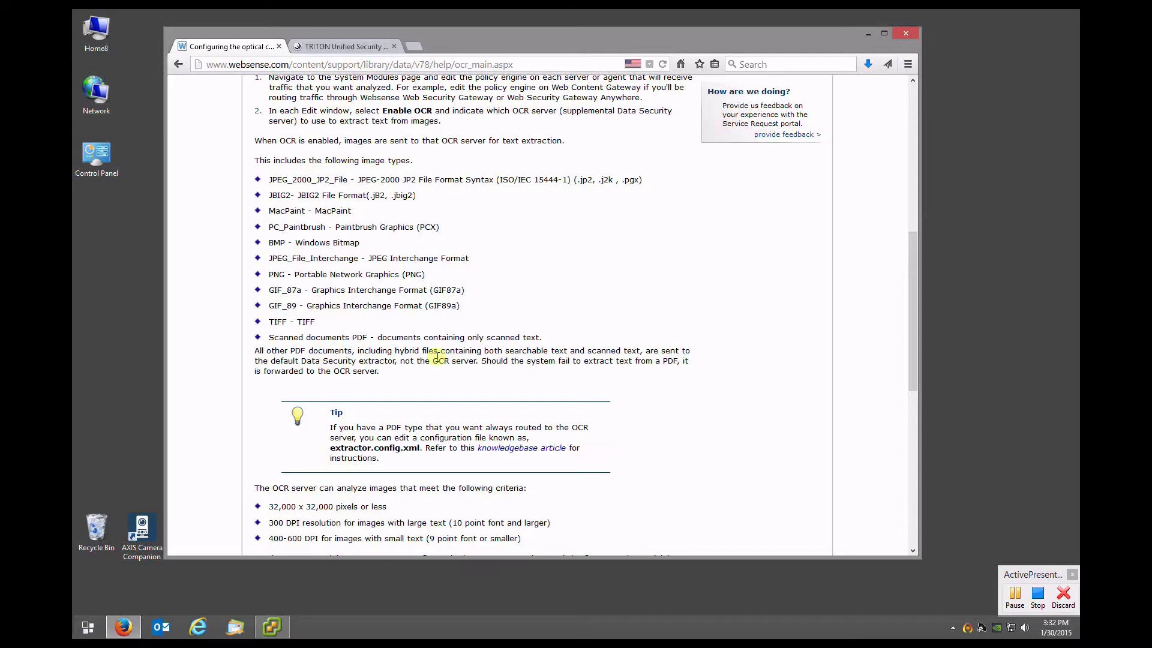
pyautogui.scroll(-2, 369, 342)
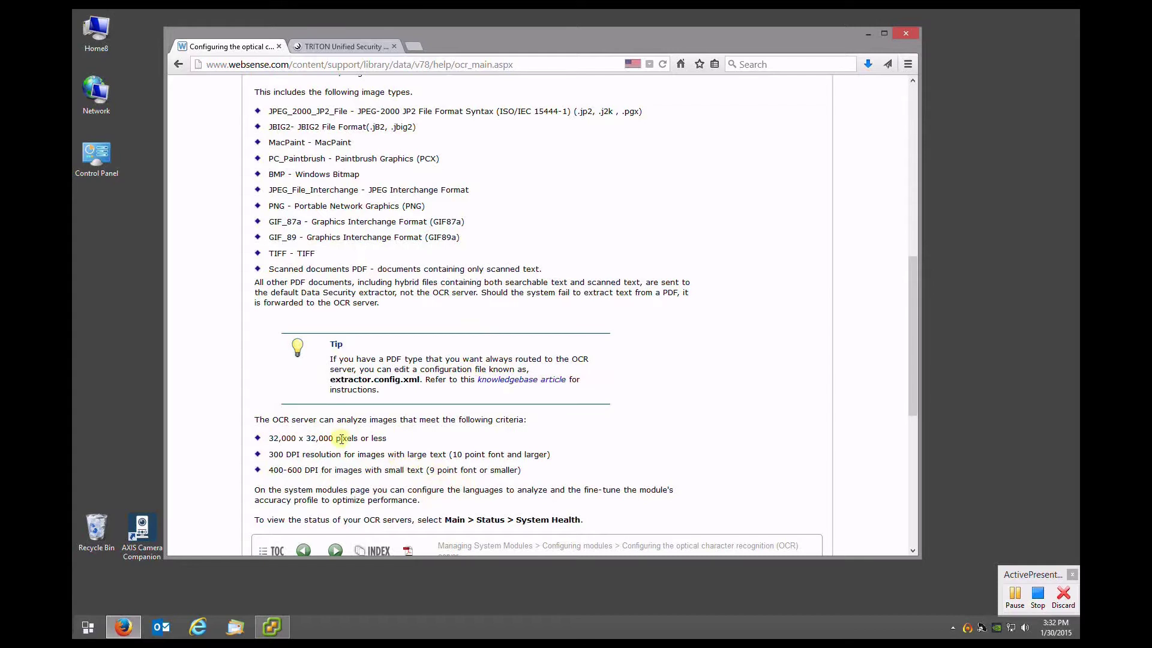
pyautogui.scroll(2, 341, 438)
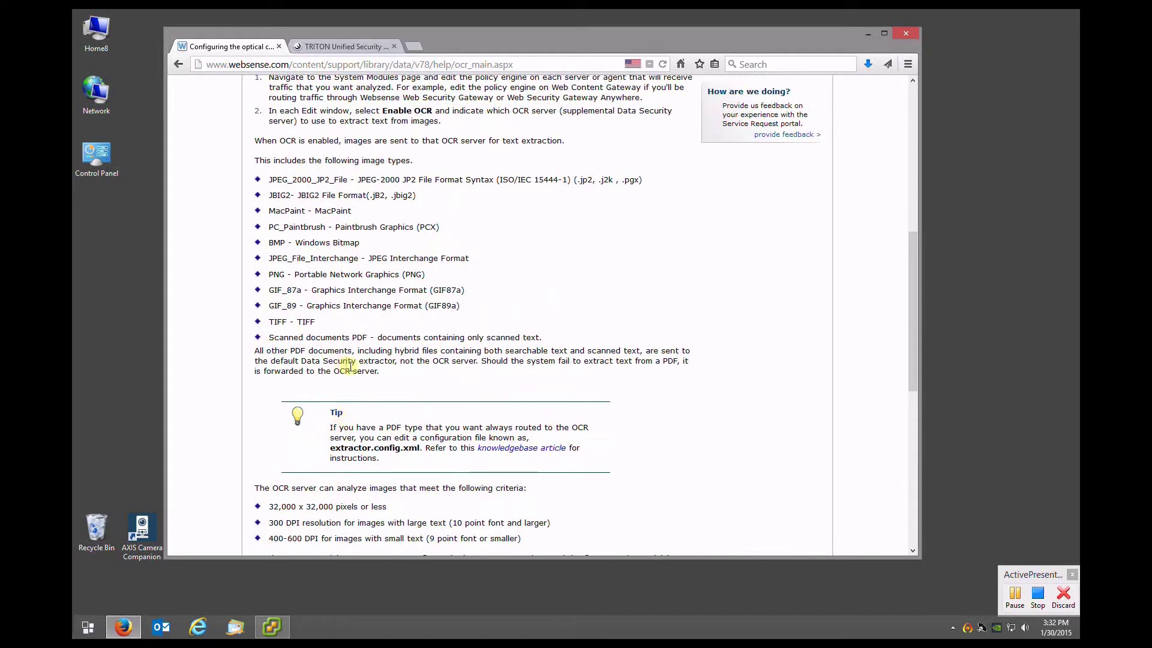
pyautogui.scroll(2, 351, 366)
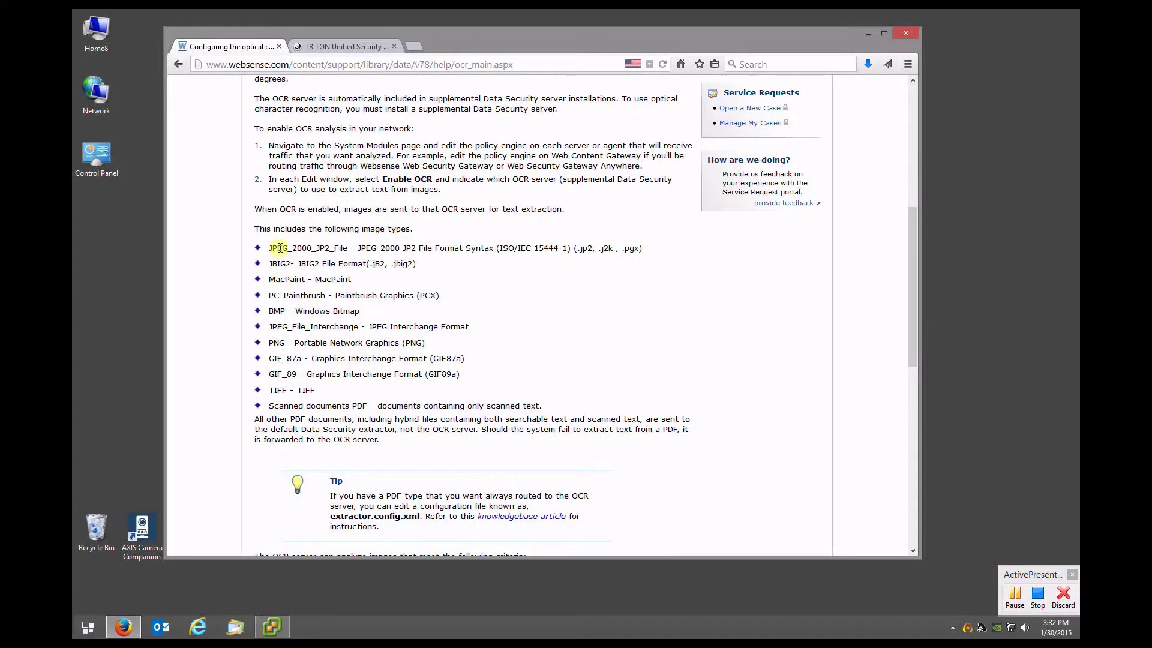
pyautogui.scroll(9, 345, 330)
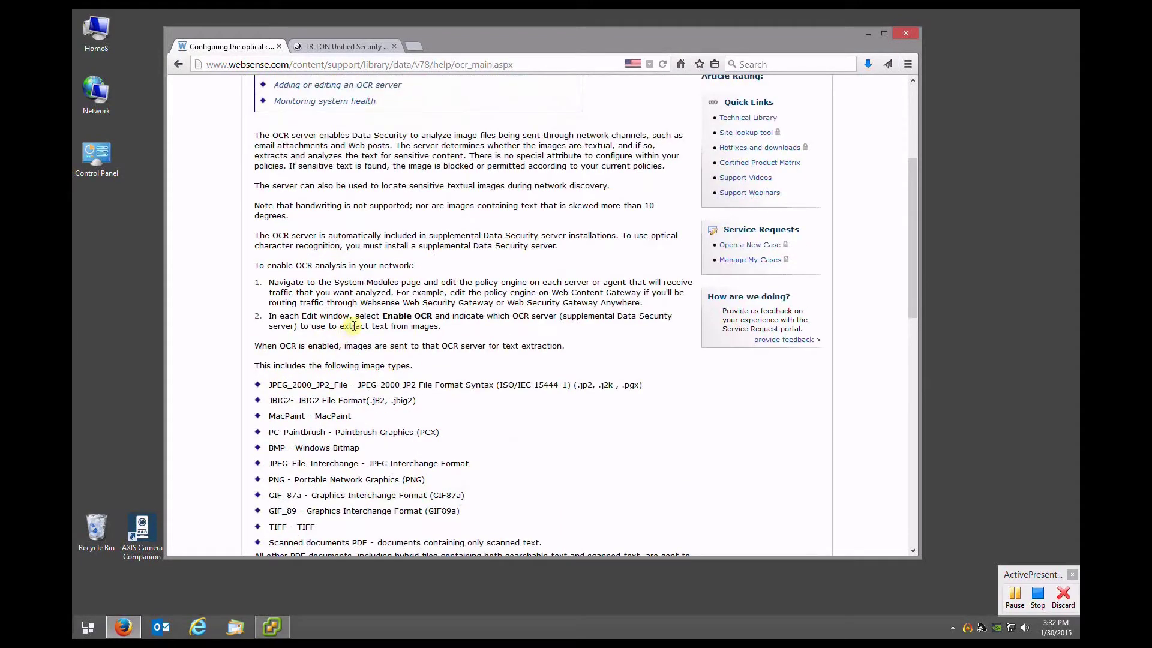
pyautogui.scroll(1, 359, 323)
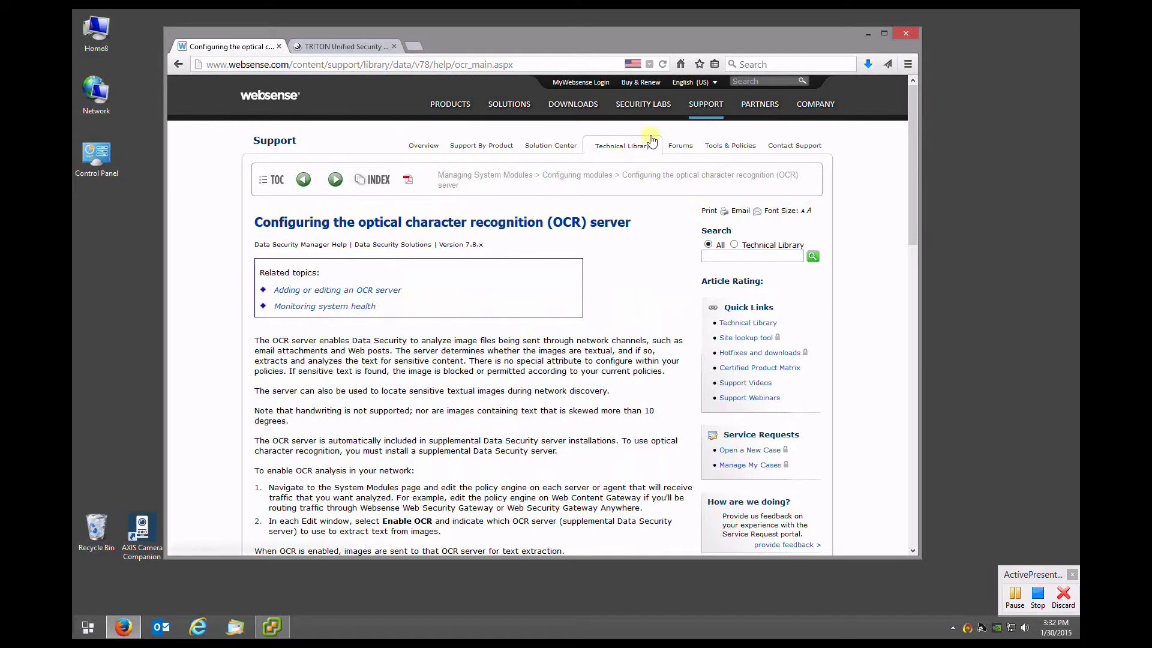
pyautogui.moveTo(673, 112)
# Log on to the TRITON console with the saved administrator user name
pyautogui.click(335, 48)
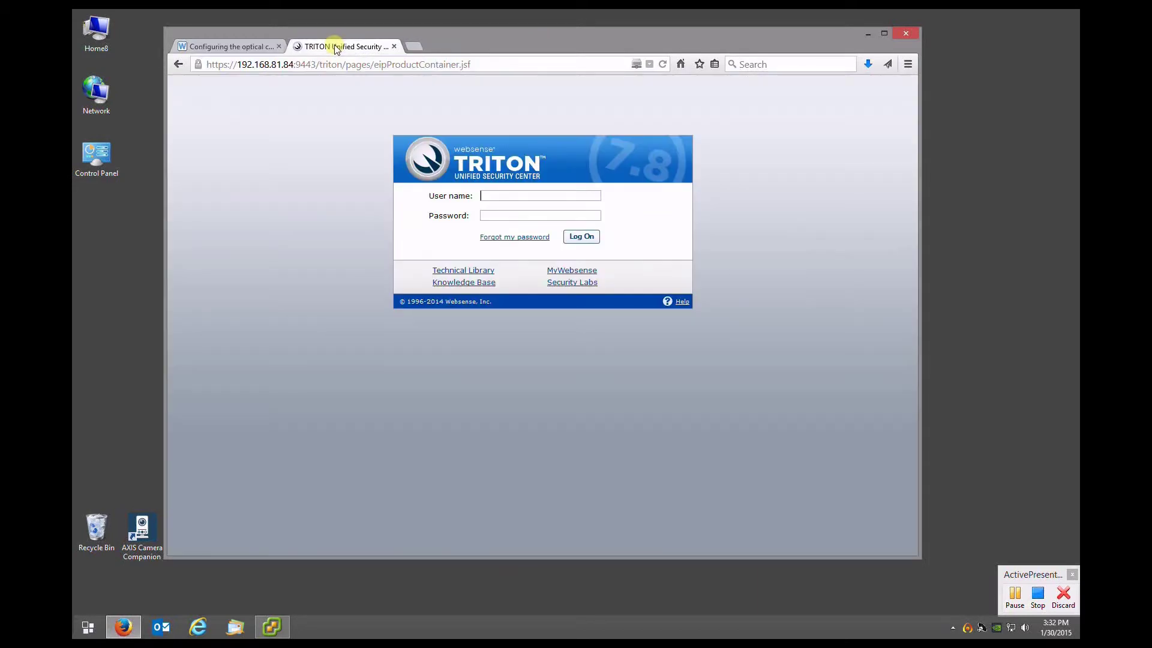
pyautogui.write('a')
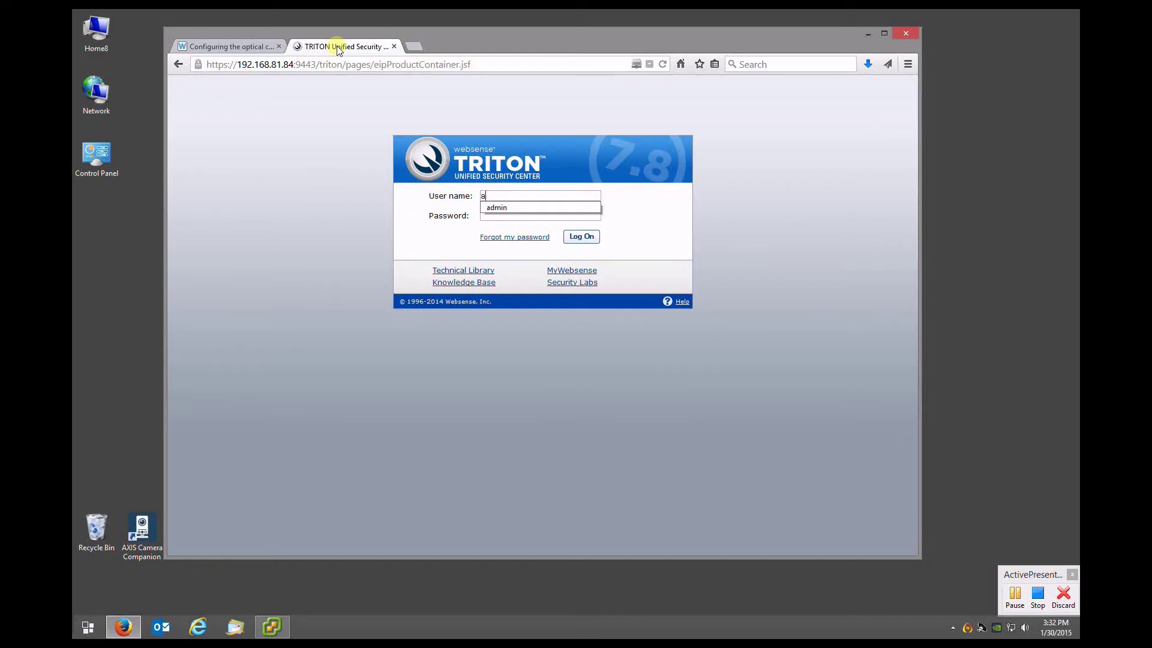
pyautogui.write('dmi')
pyautogui.press('Down')
pyautogui.press('Return')
pyautogui.press('Return')
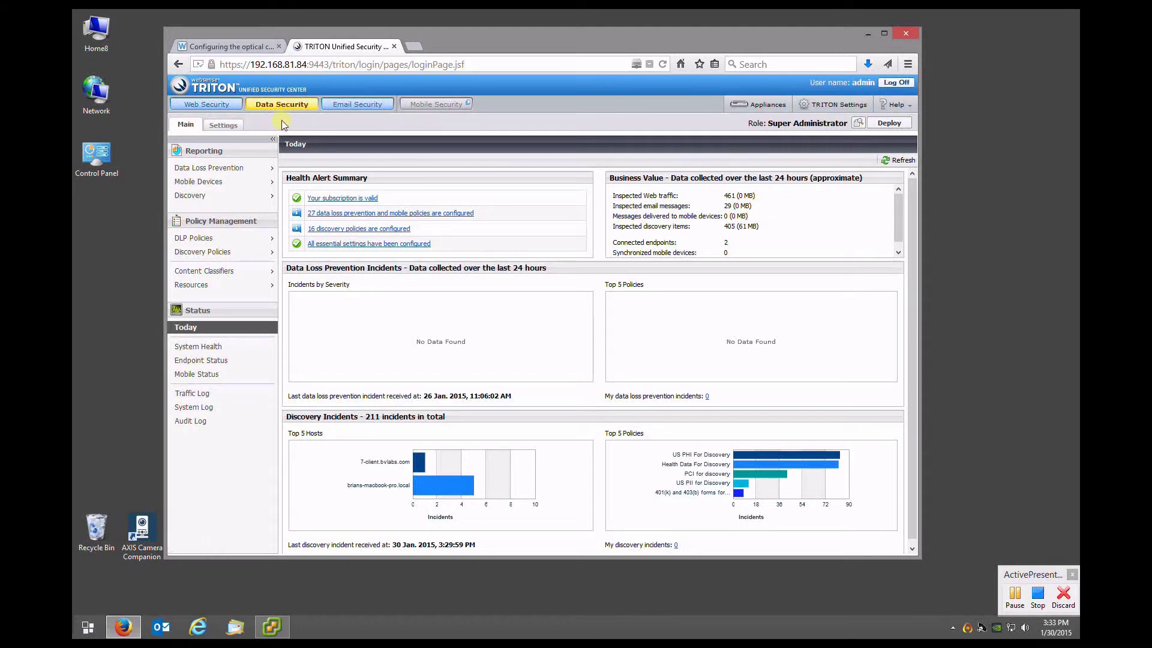
# Show Data Security System Modules with Content Gateway and Email Security Gateway expanded
pyautogui.click(223, 126)
pyautogui.click(233, 260)
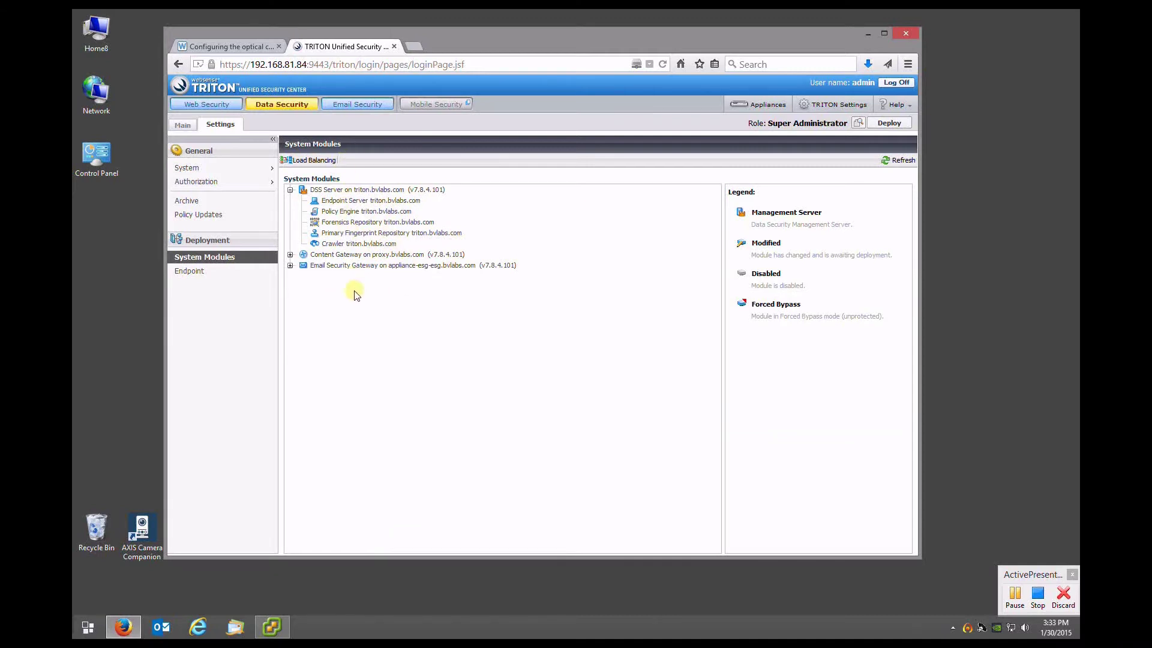
pyautogui.click(290, 265)
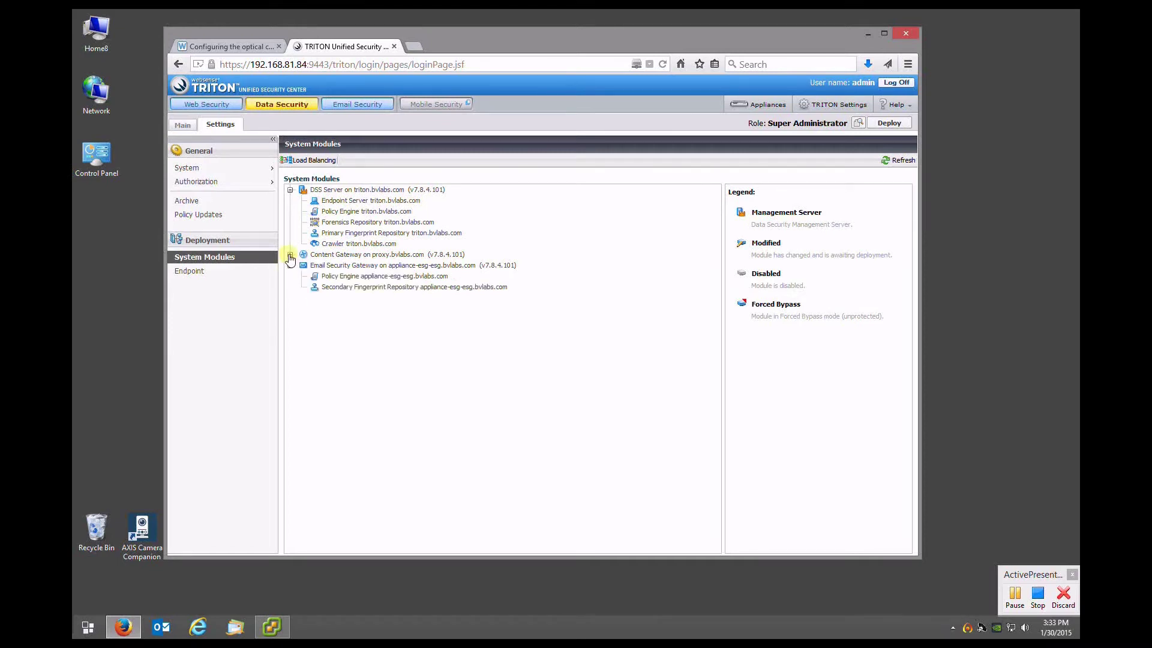
pyautogui.click(290, 255)
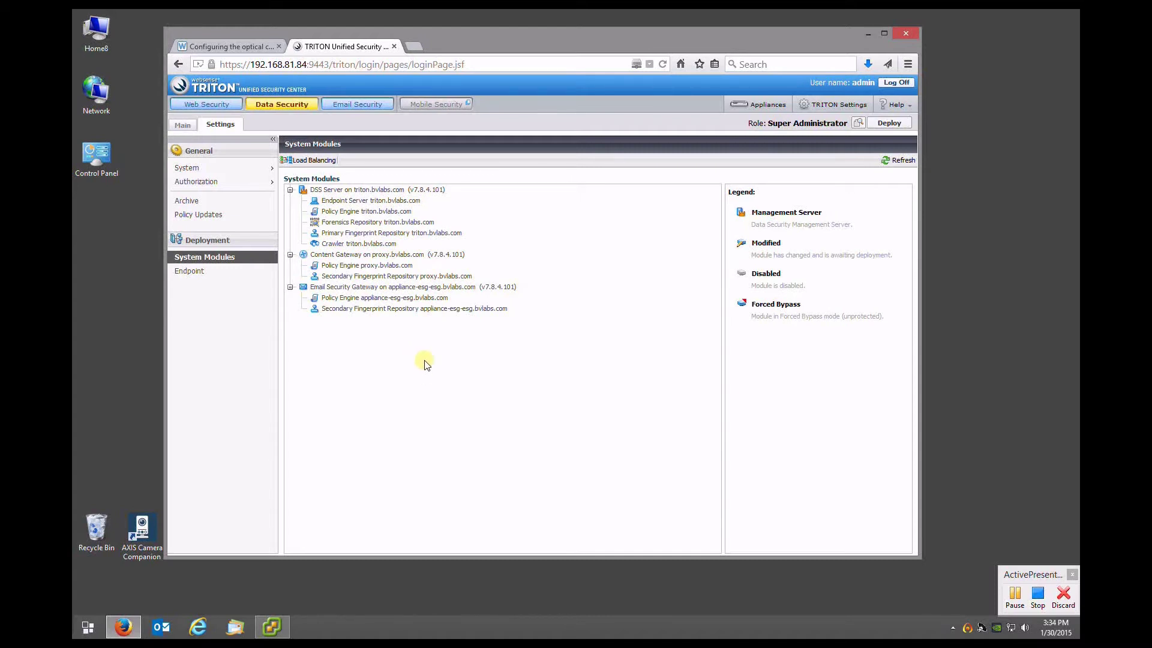
# Open and wake the console of the OCR - Windows Server 2012 virtual machine
pyautogui.click(280, 628)
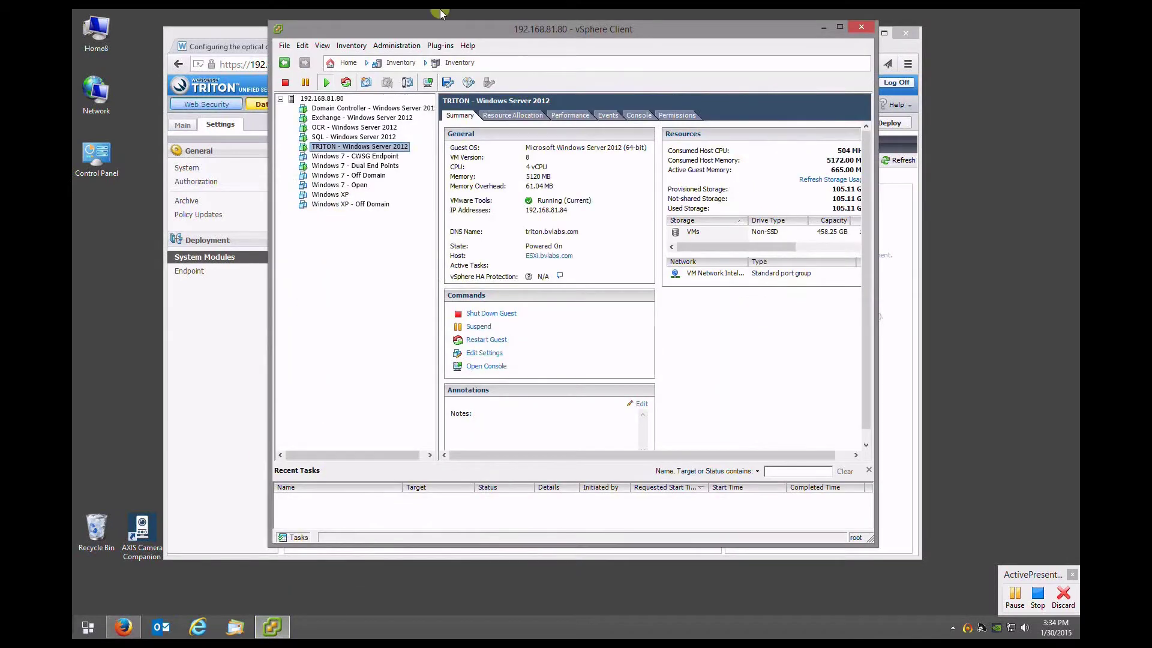
pyautogui.moveTo(474, 36); pyautogui.dragTo(347, 73)
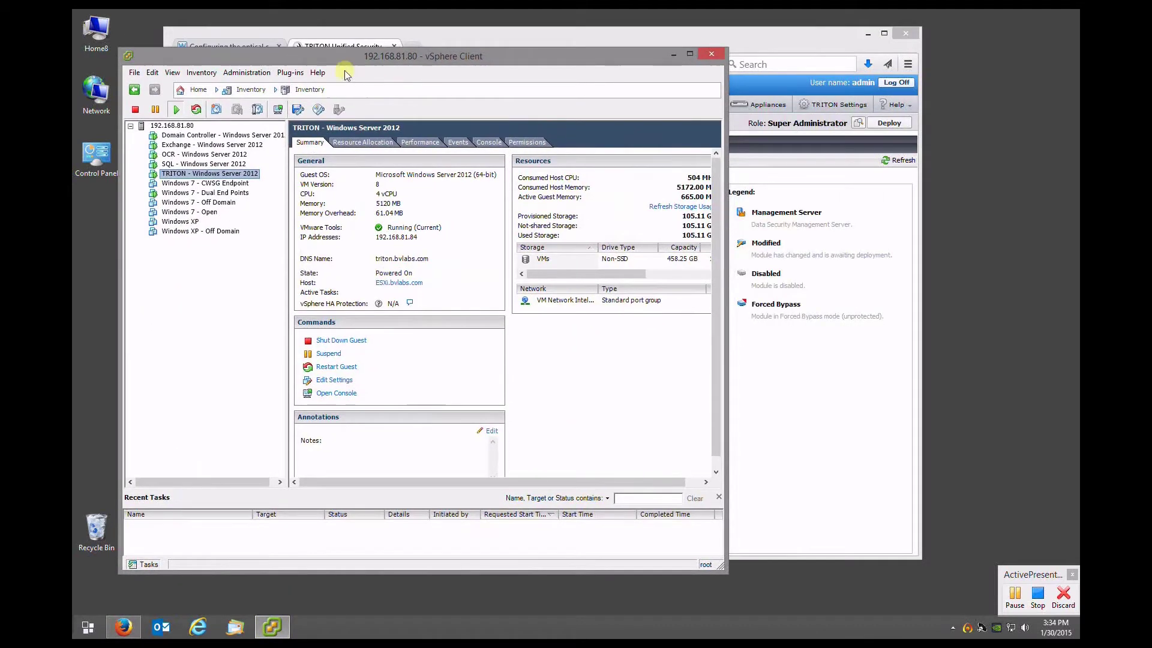
pyautogui.click(189, 156)
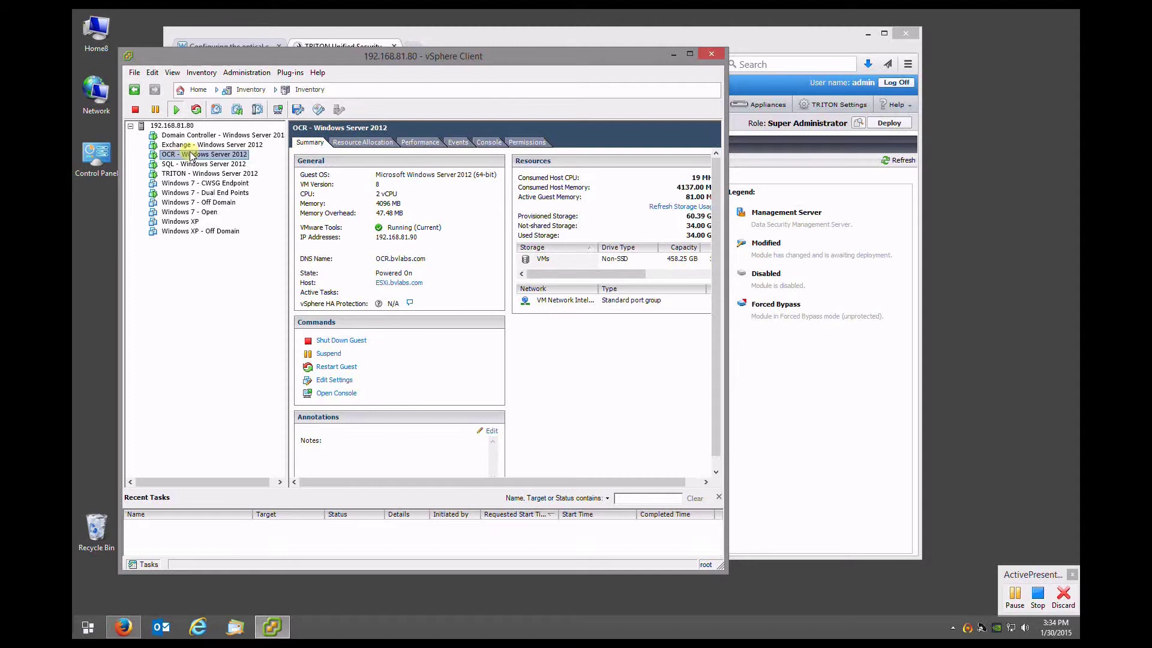
pyautogui.rightClick(190, 156)
pyautogui.click(239, 197)
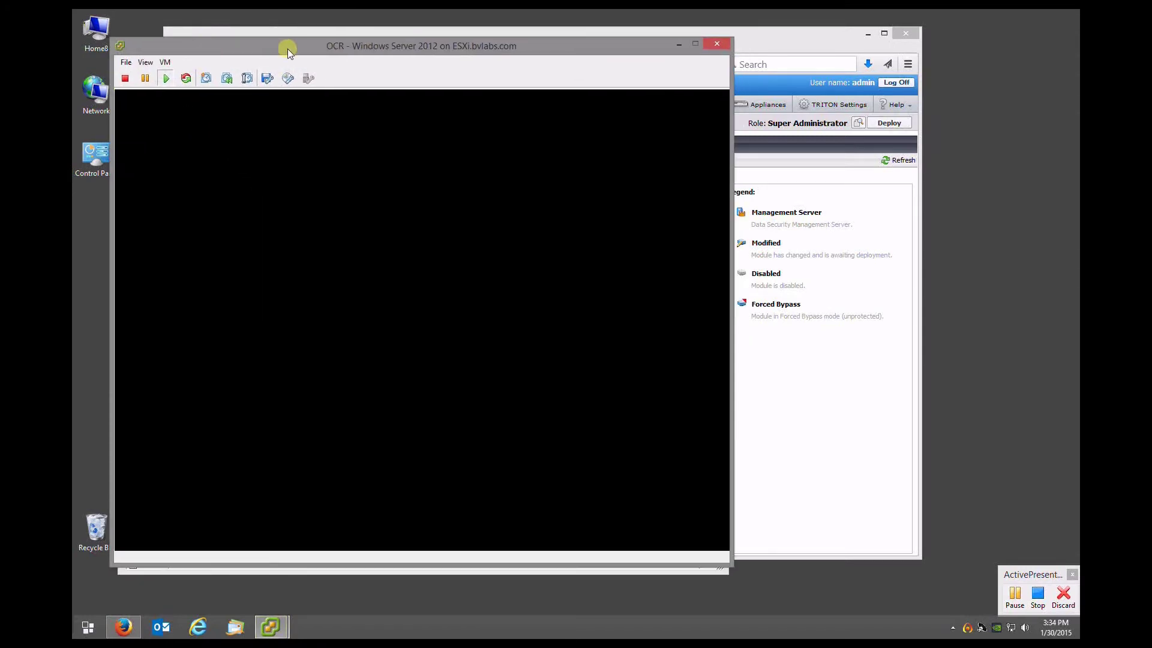
pyautogui.click(294, 225)
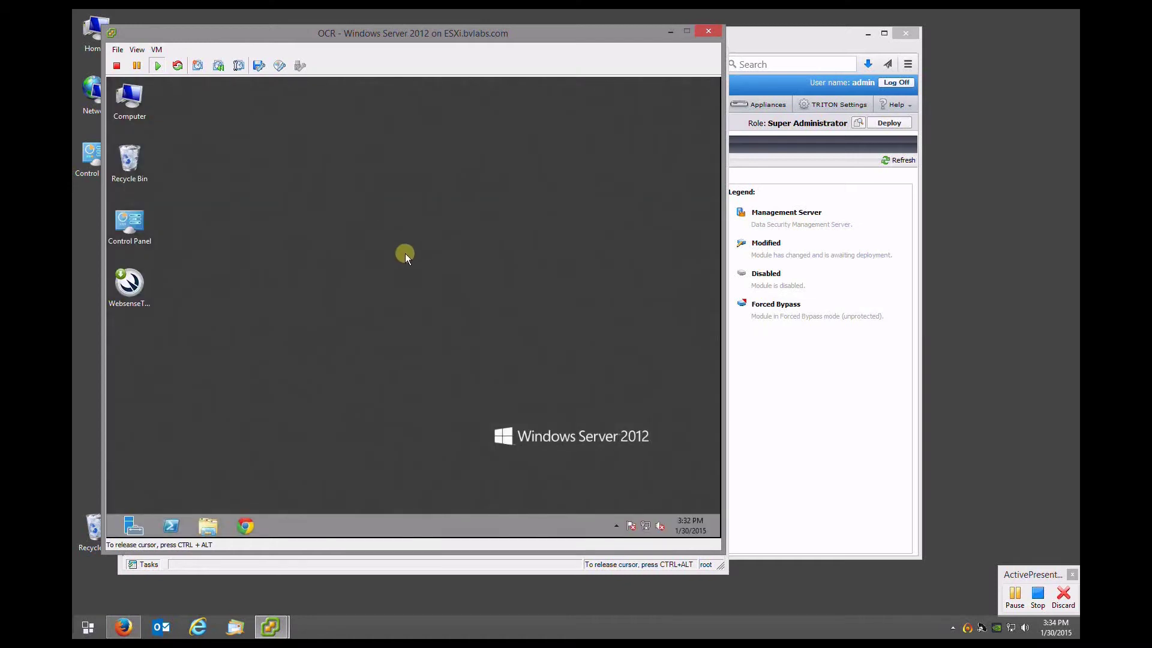
pyautogui.rightClick(139, 289)
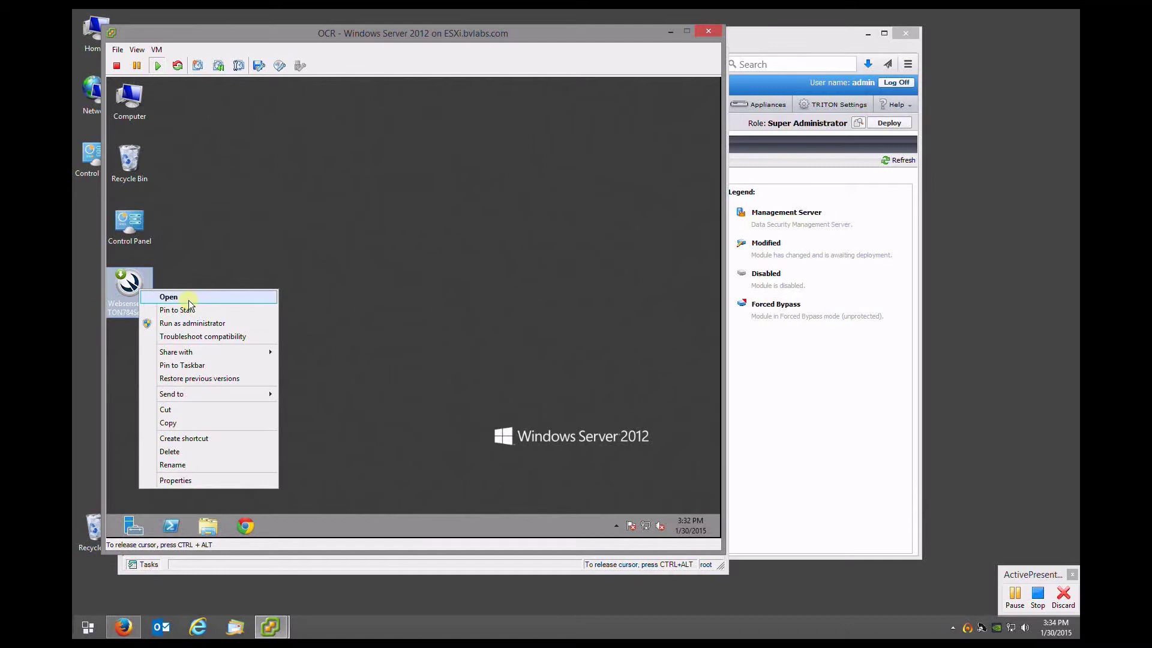
pyautogui.click(211, 275)
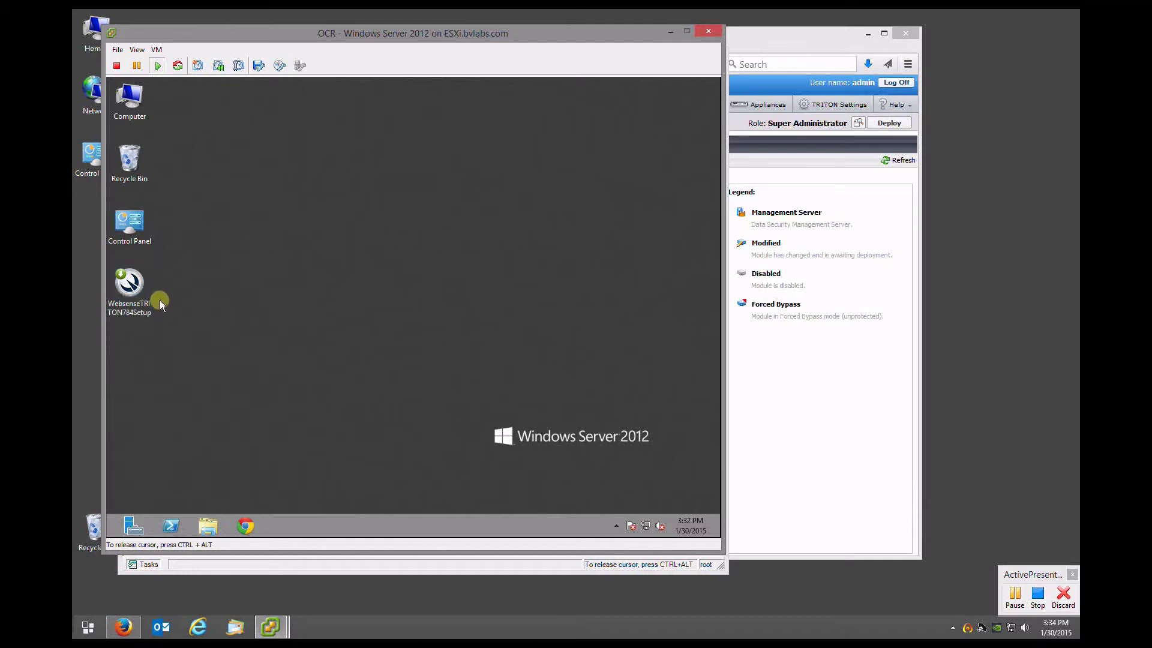
# Run WebsenseTRITON784Setup on the OCR VM and let it extract to 100%
pyautogui.doubleClick(131, 283)
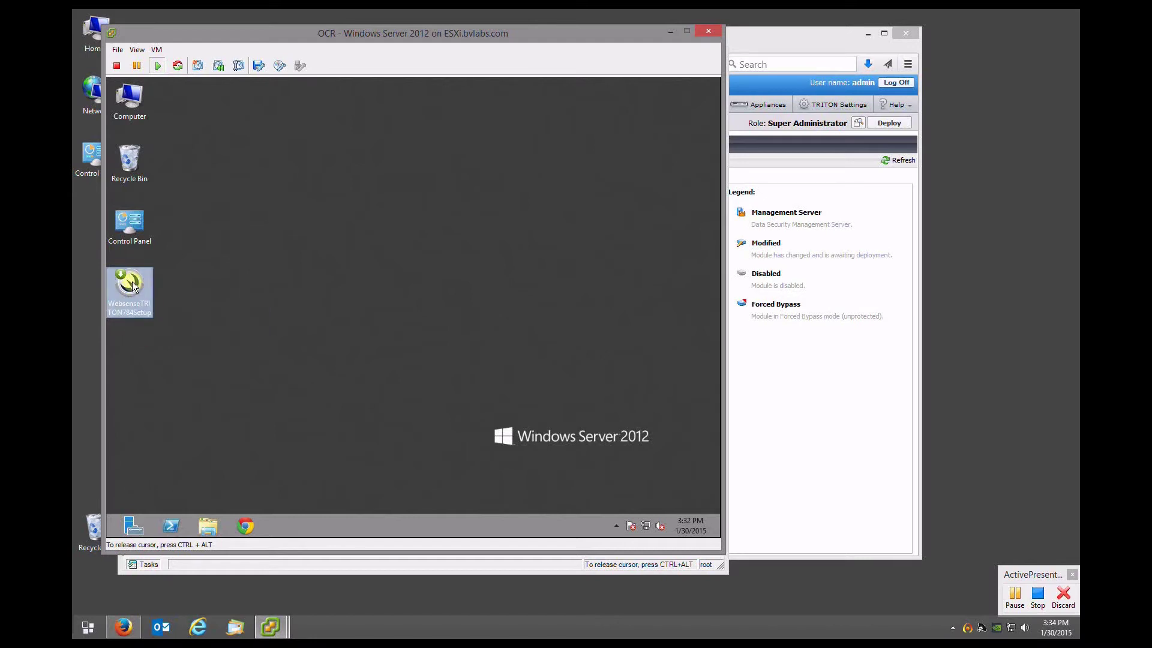
pyautogui.click(453, 314)
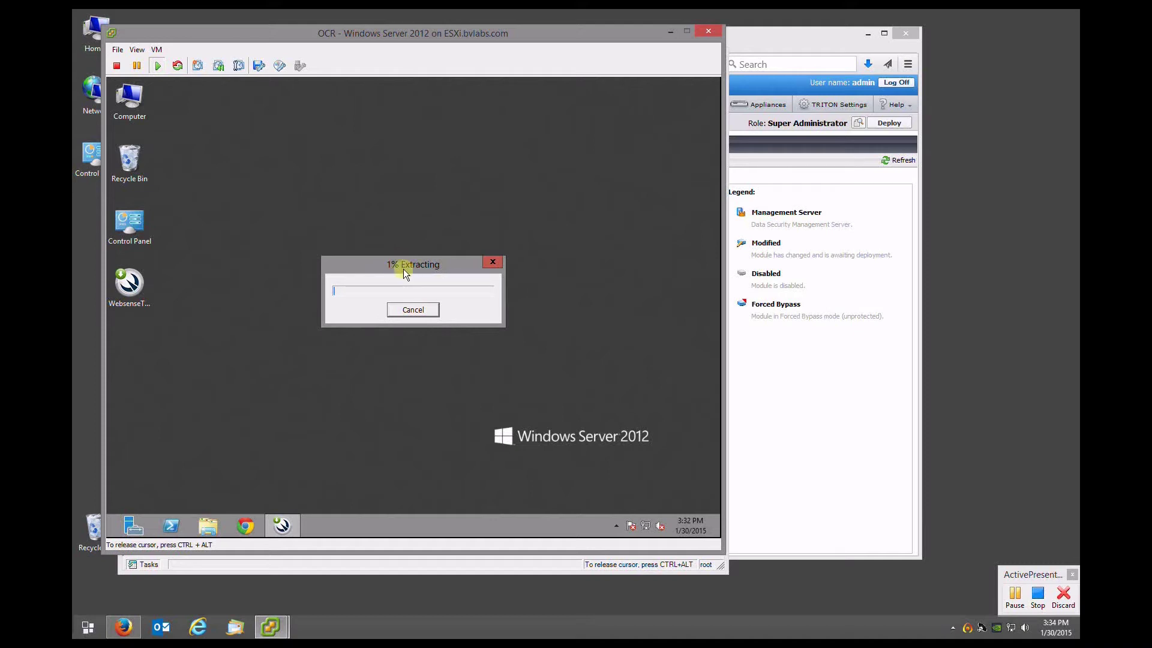
pyautogui.hotkey('ctrl', 'alt')
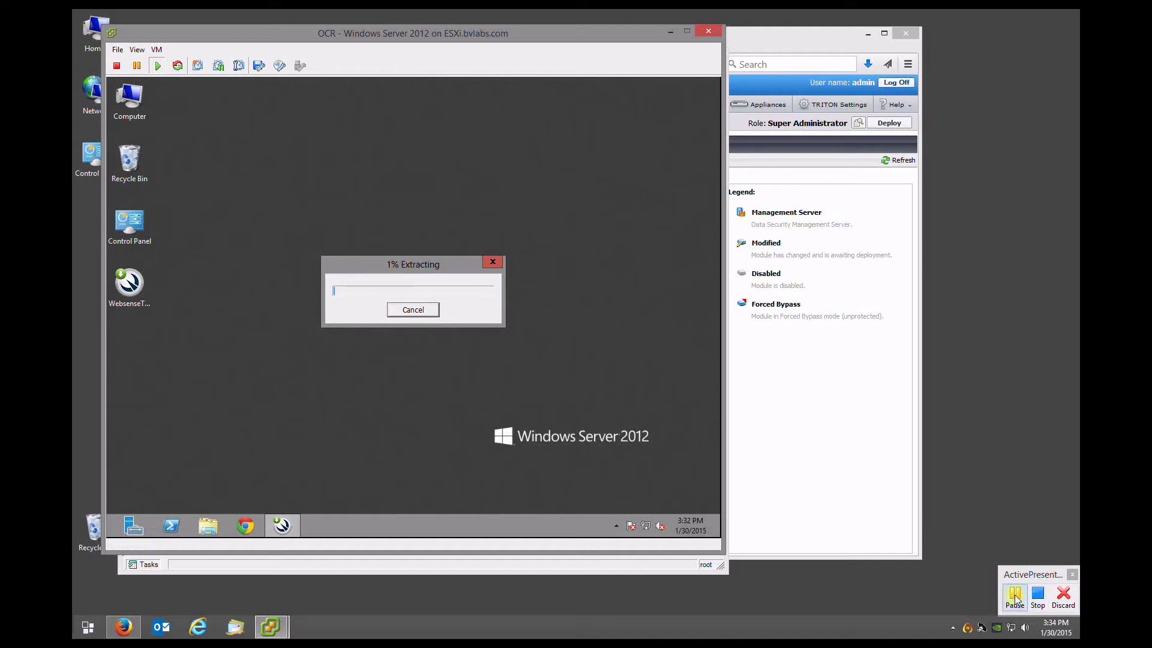
pyautogui.click(1015, 597)
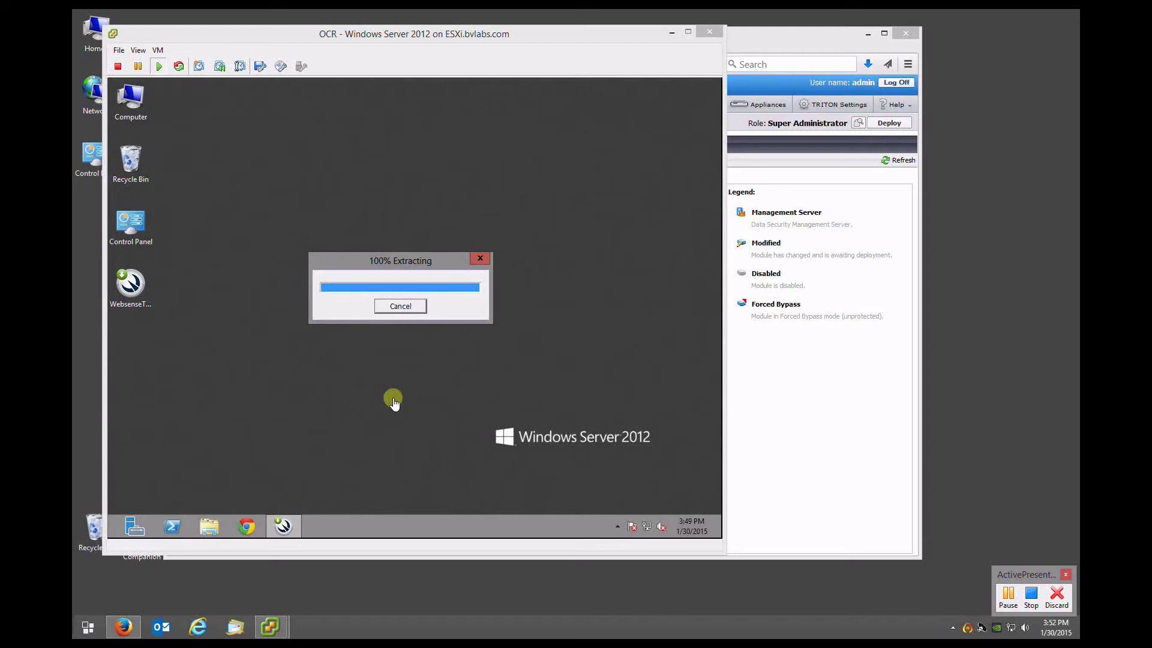
pyautogui.click(138, 289)
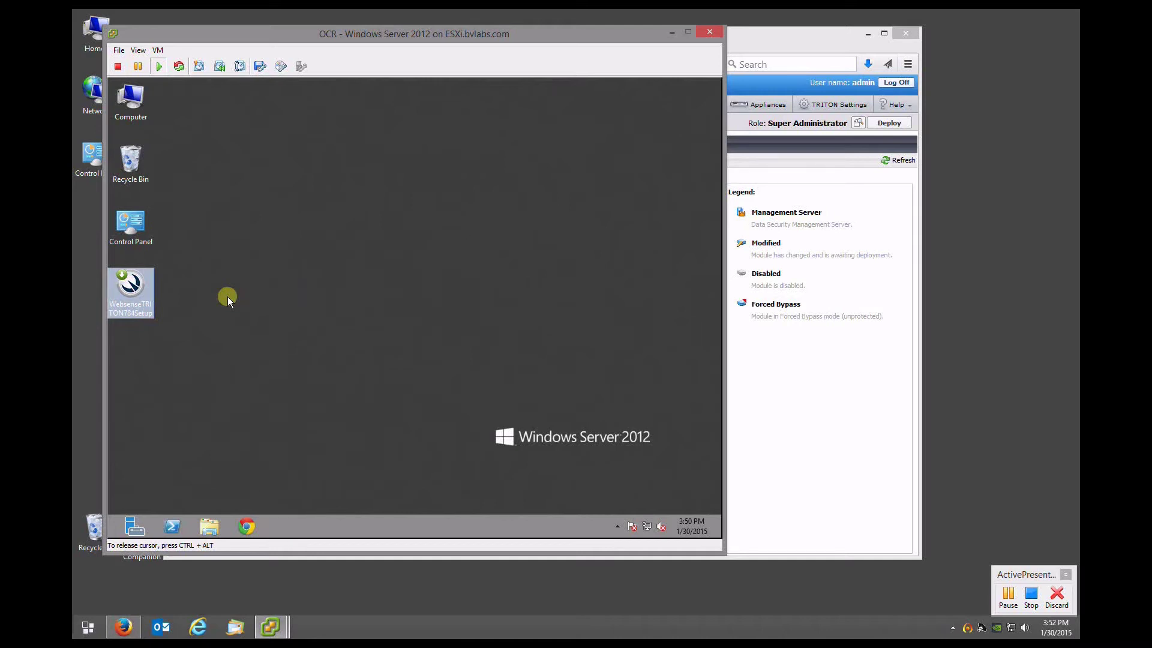
# Start TRITON Setup and accept the subscription agreement
pyautogui.hotkey('ctrl', 'alt')
pyautogui.click(1001, 596)
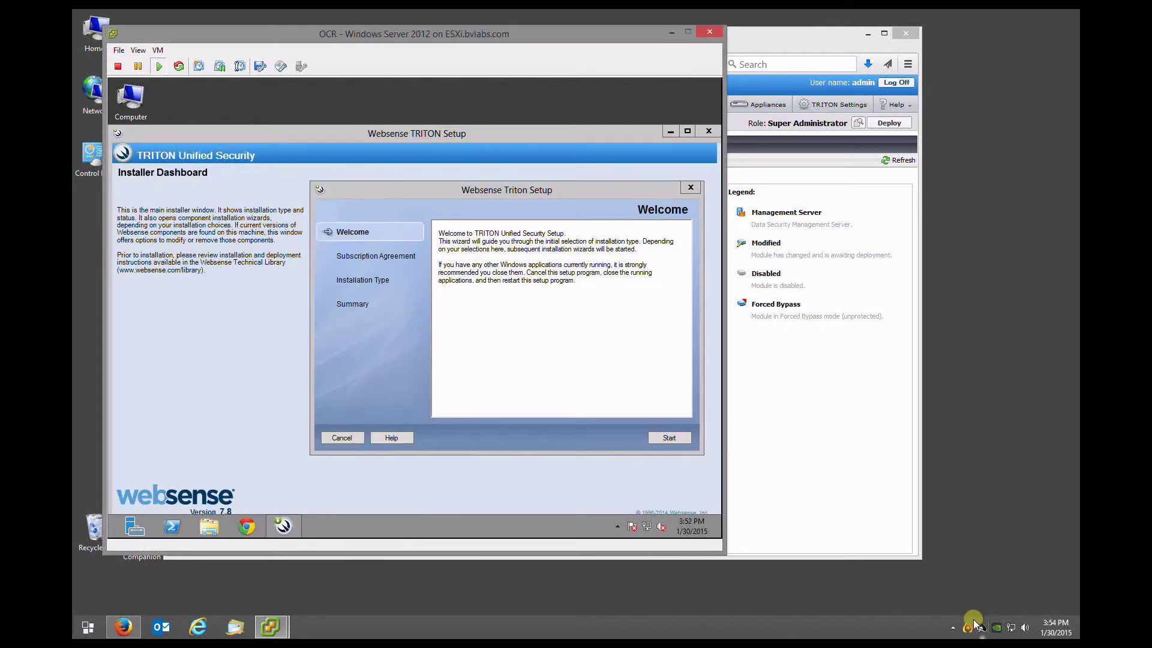
pyautogui.click(974, 620)
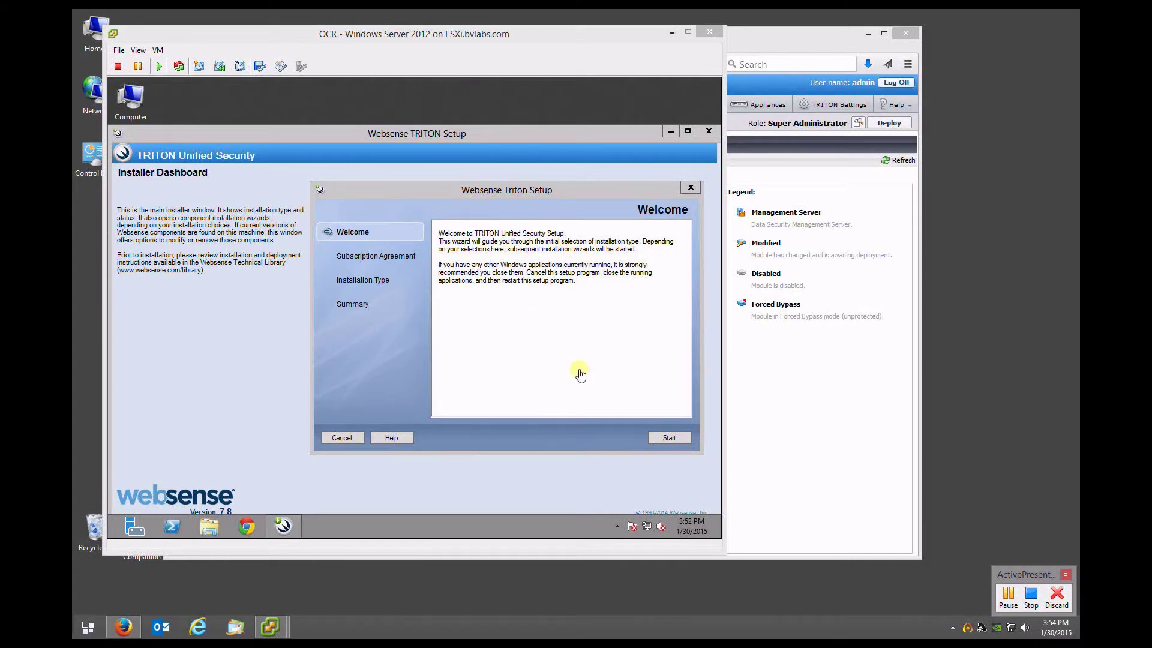
pyautogui.click(625, 436)
pyautogui.click(664, 438)
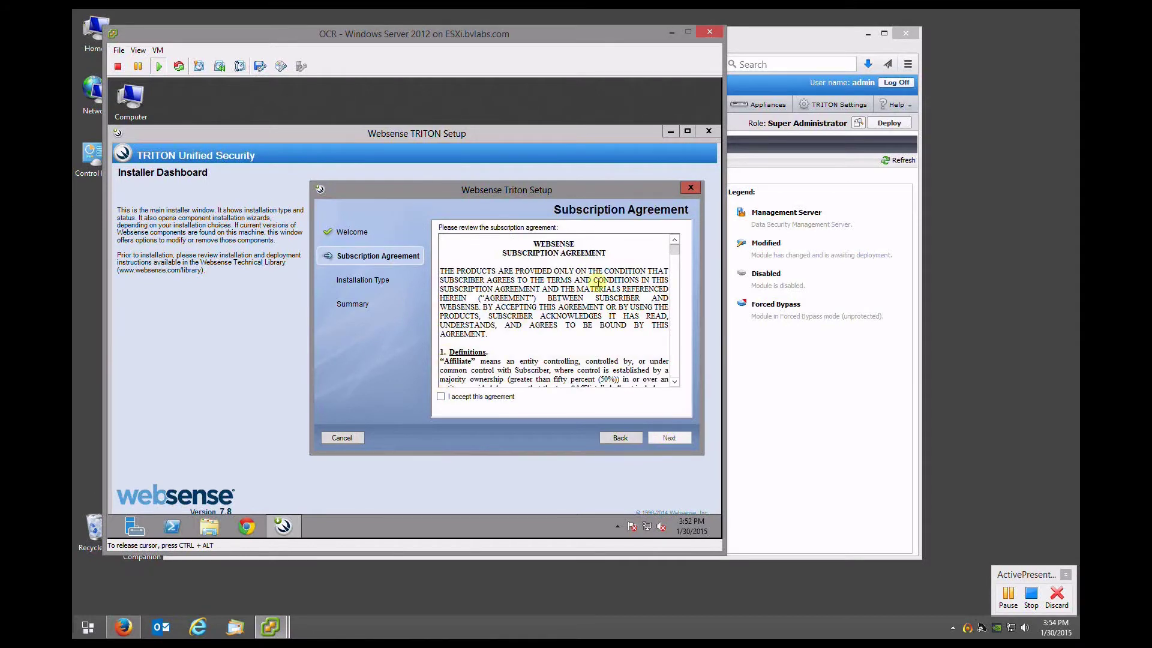
pyautogui.moveTo(673, 250); pyautogui.dragTo(679, 385)
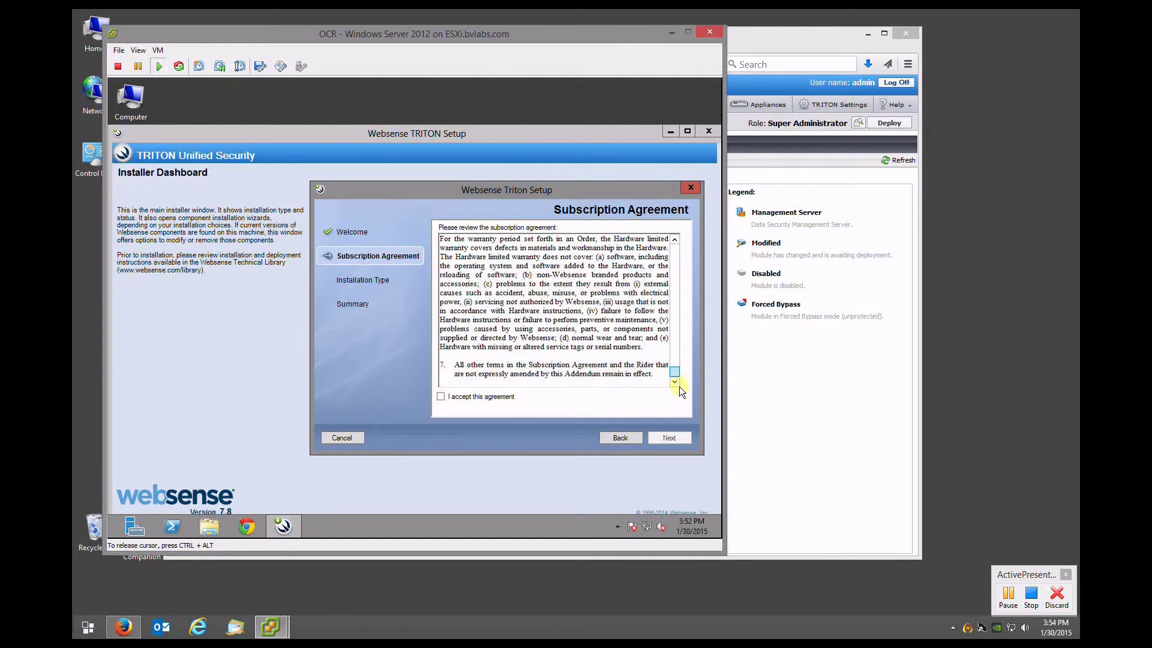
pyautogui.click(440, 397)
pyautogui.click(657, 436)
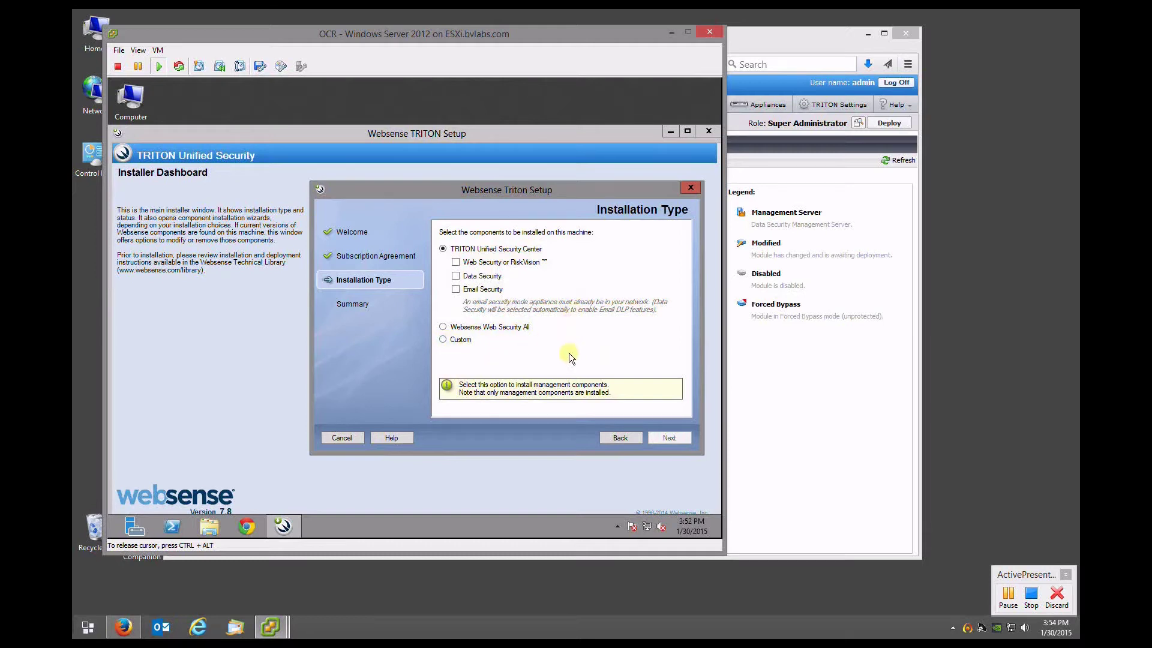
# Choose a Custom installation and start installing the Data Security components
pyautogui.click(444, 339)
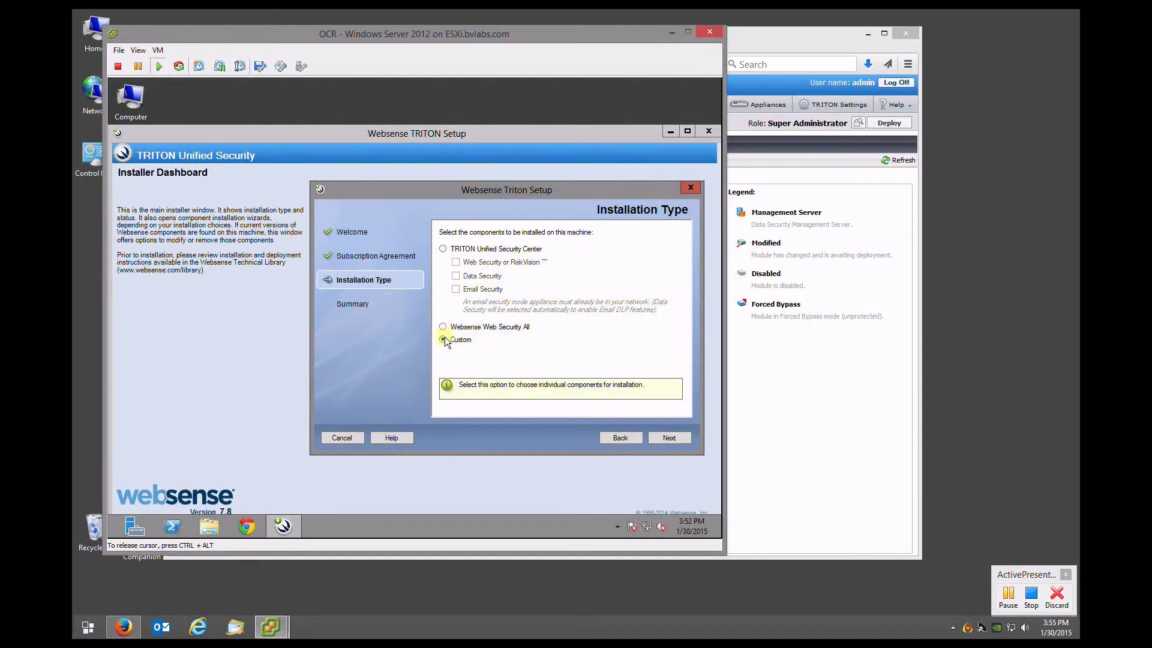
pyautogui.click(670, 438)
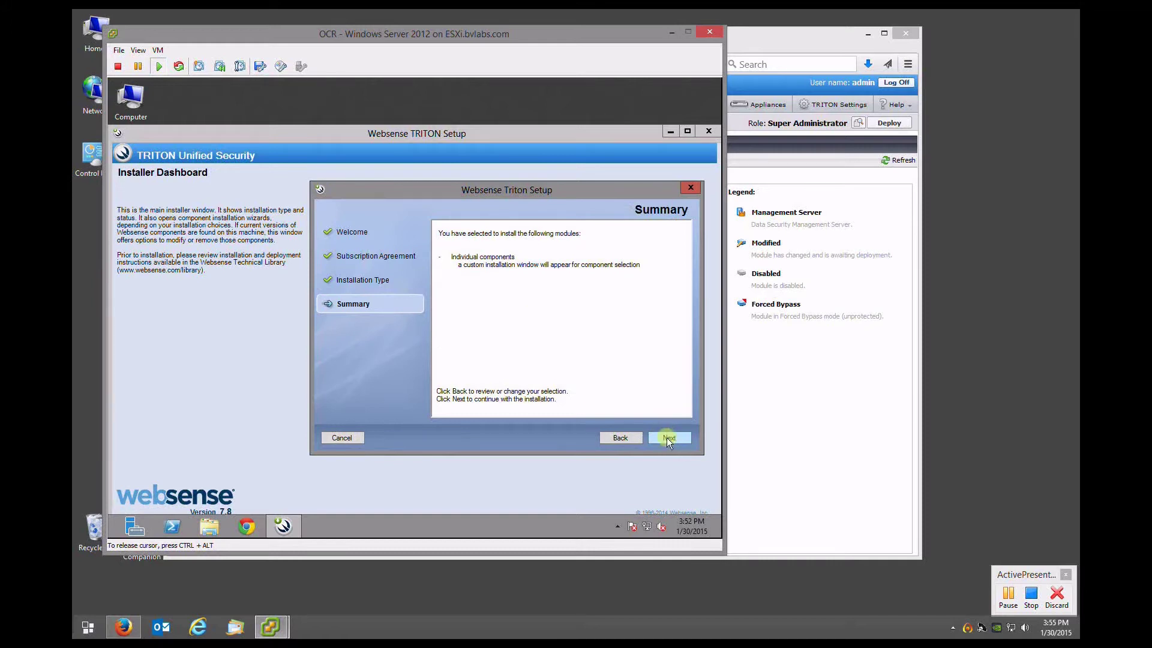
pyautogui.click(668, 438)
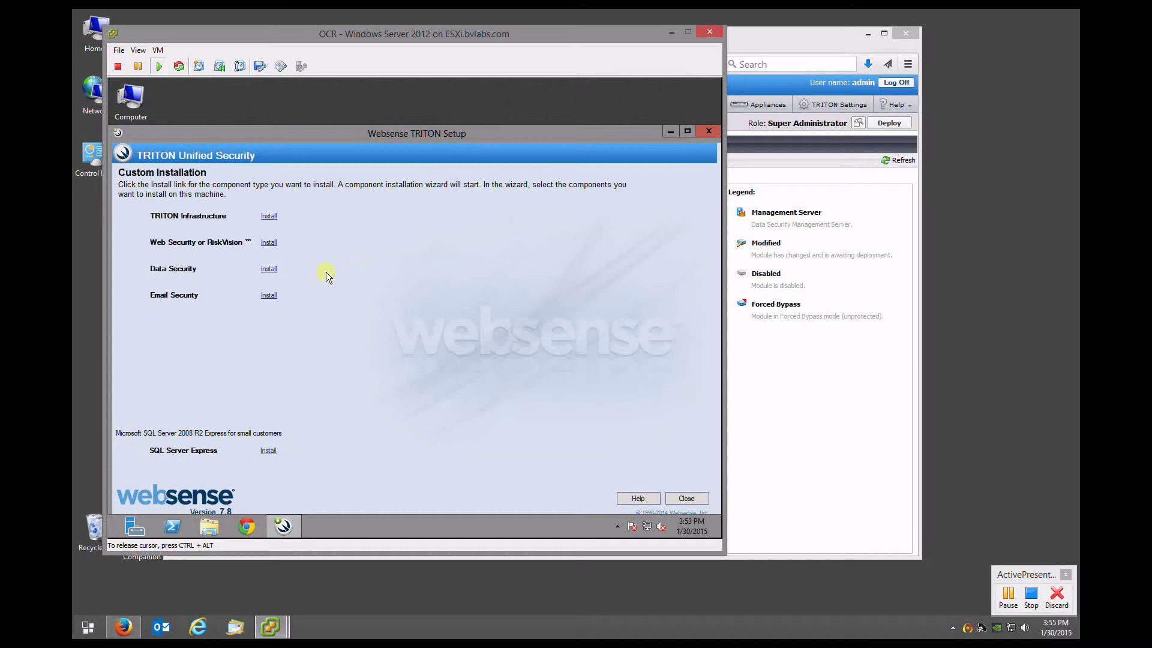
pyautogui.click(268, 271)
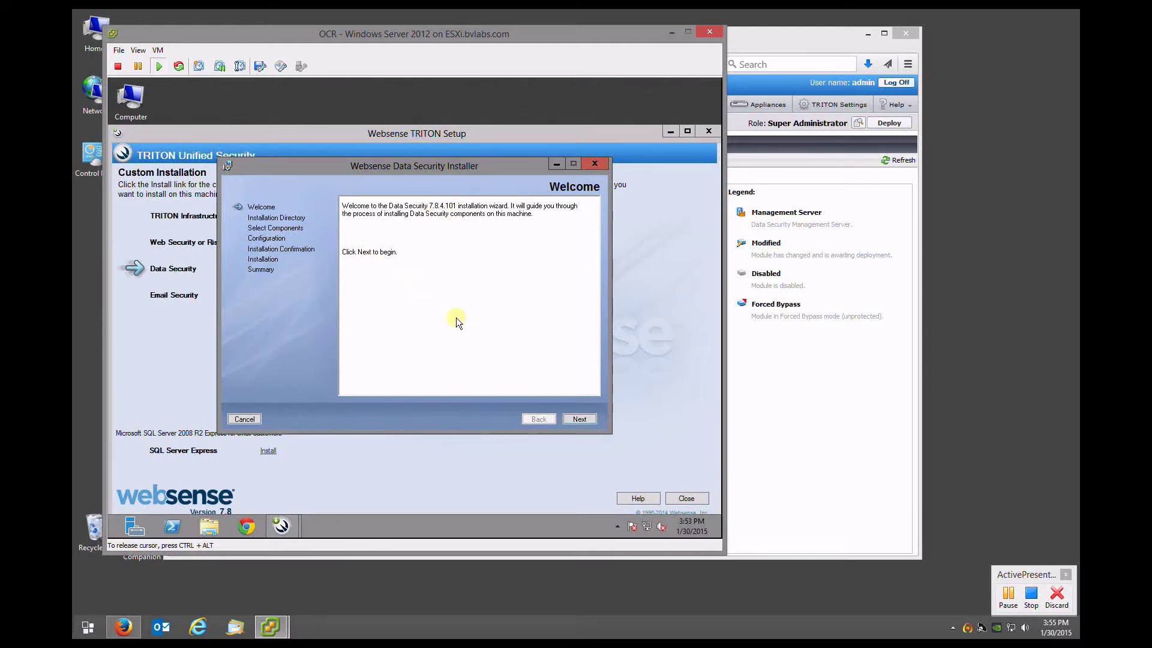
# Keep the default folder, components and fingerprinting database location, accepting the disk-space warning
pyautogui.click(579, 420)
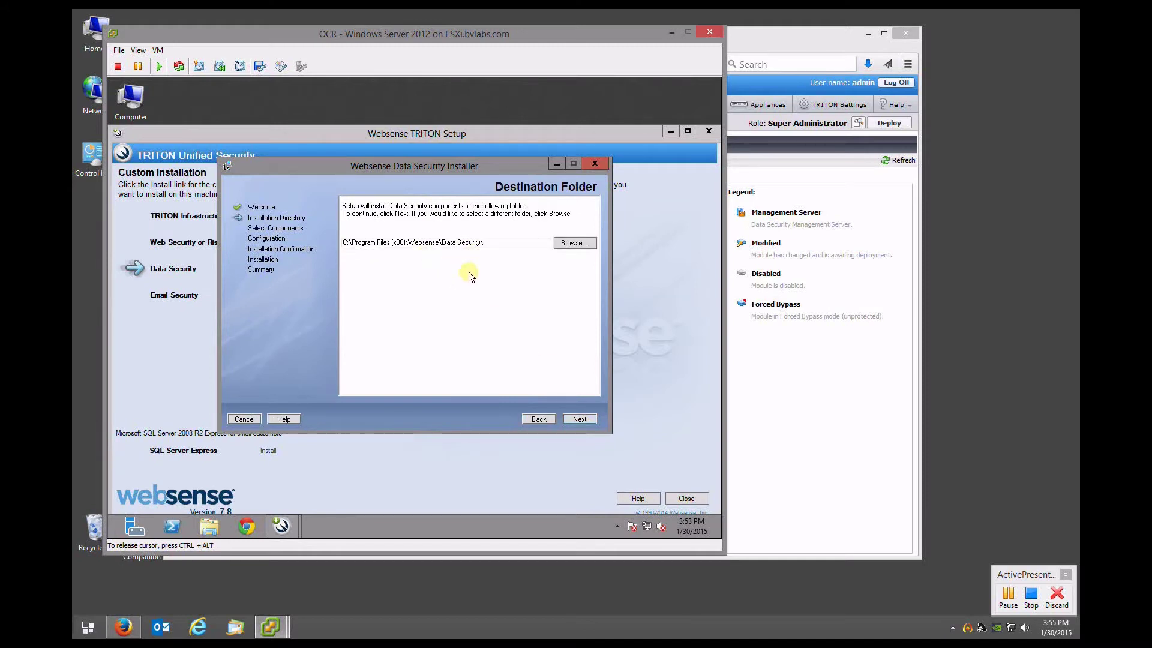
pyautogui.click(580, 419)
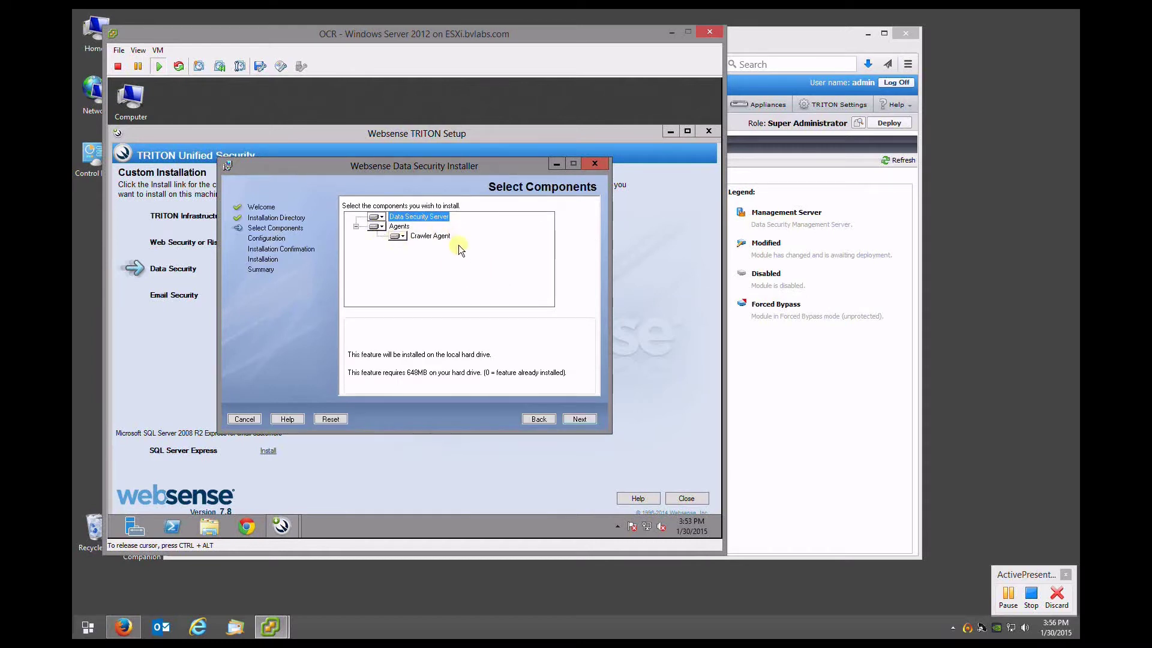
pyautogui.click(579, 420)
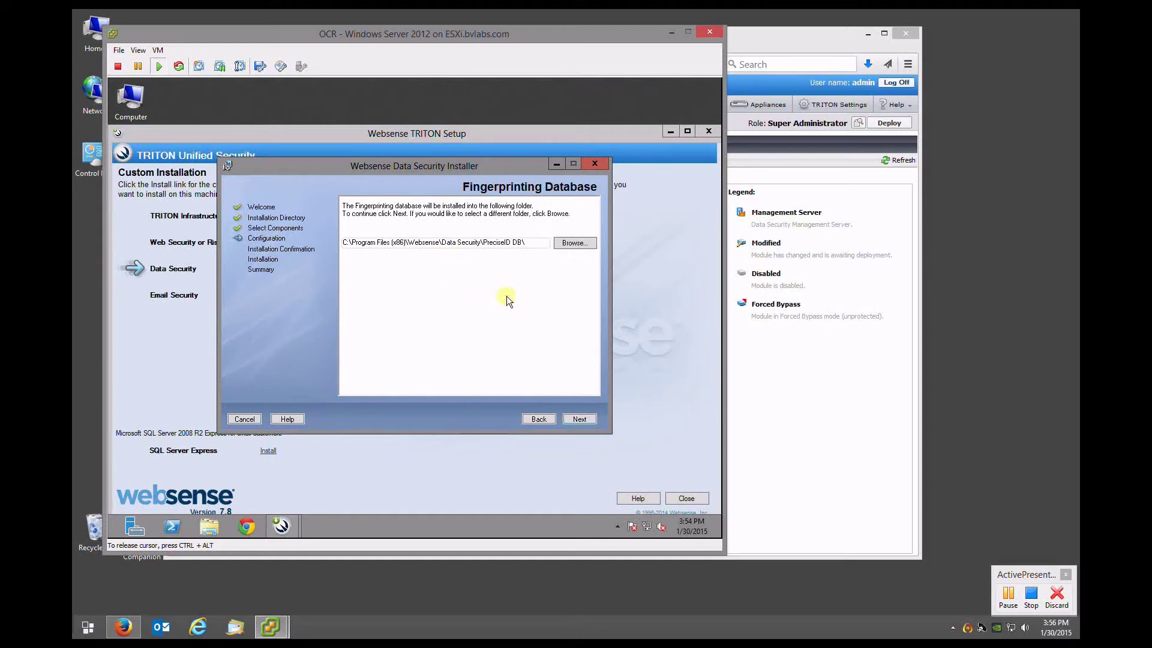
pyautogui.click(579, 420)
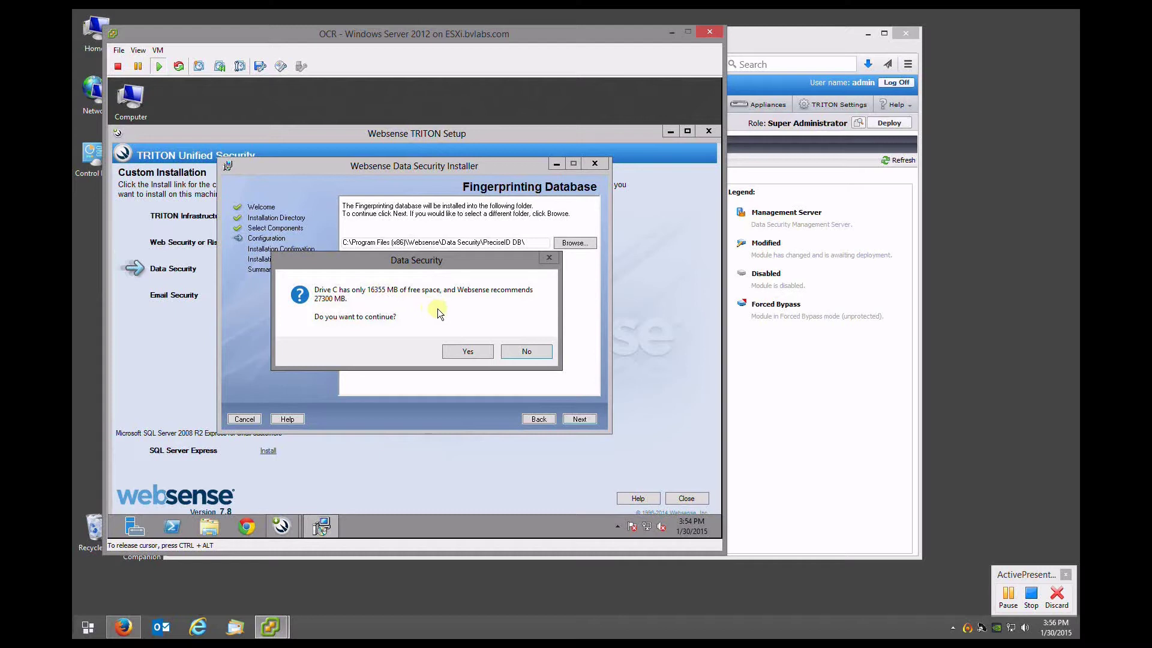
pyautogui.click(470, 353)
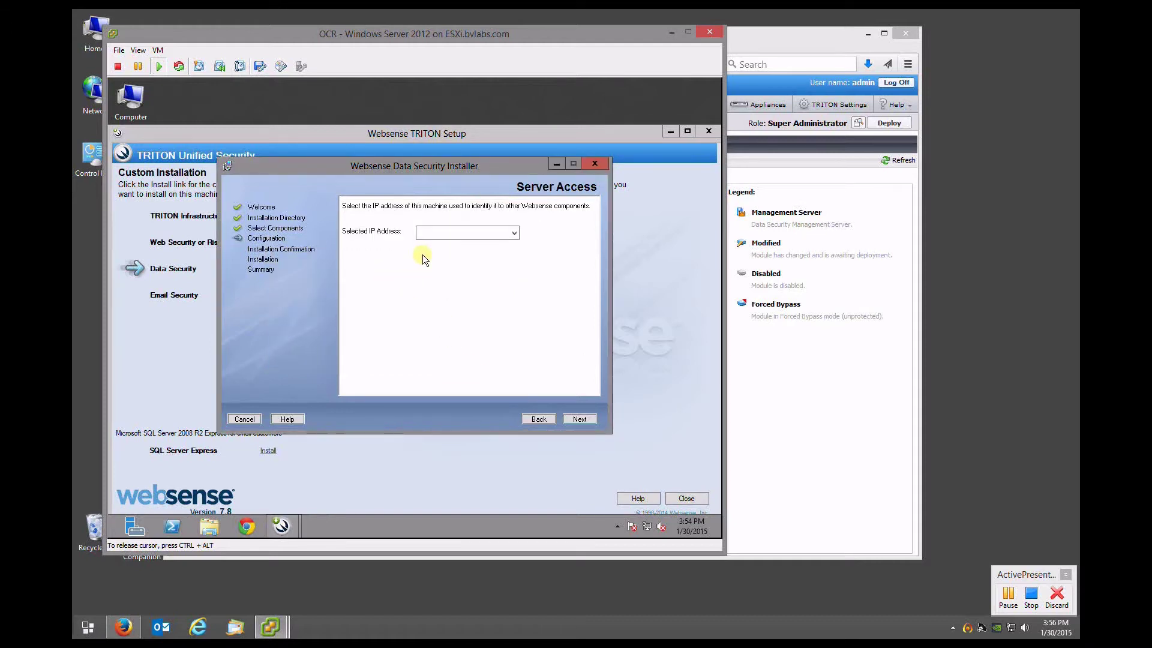
# Use 192.168.81.90 as this Data Security server's IP address
pyautogui.click(473, 231)
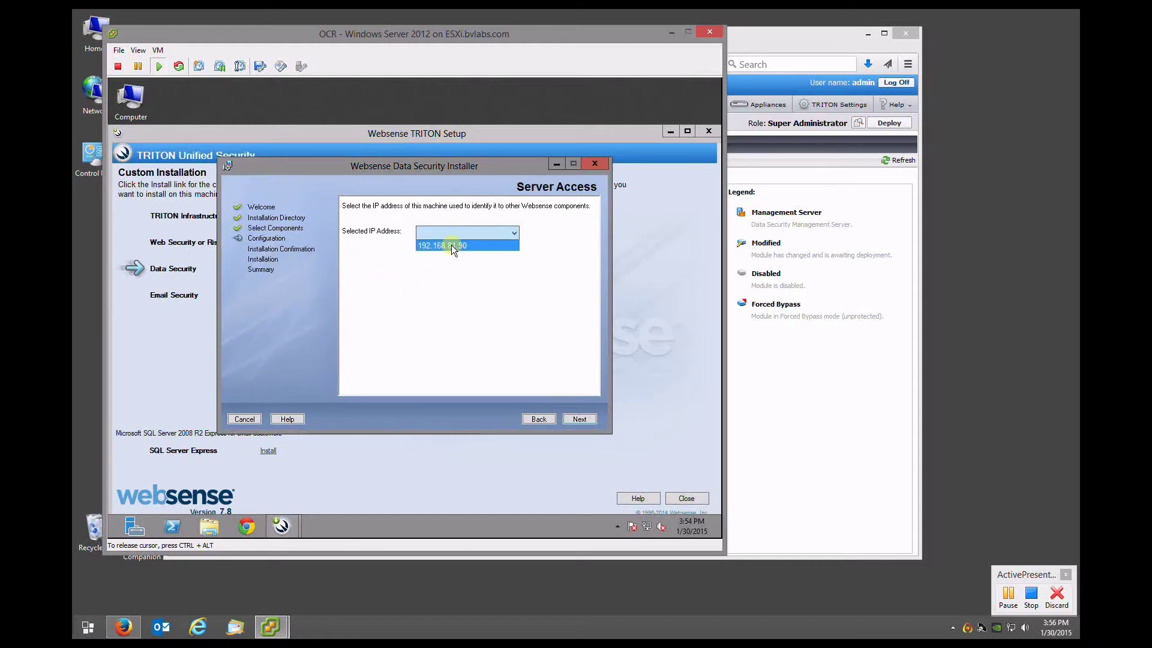
pyautogui.click(448, 244)
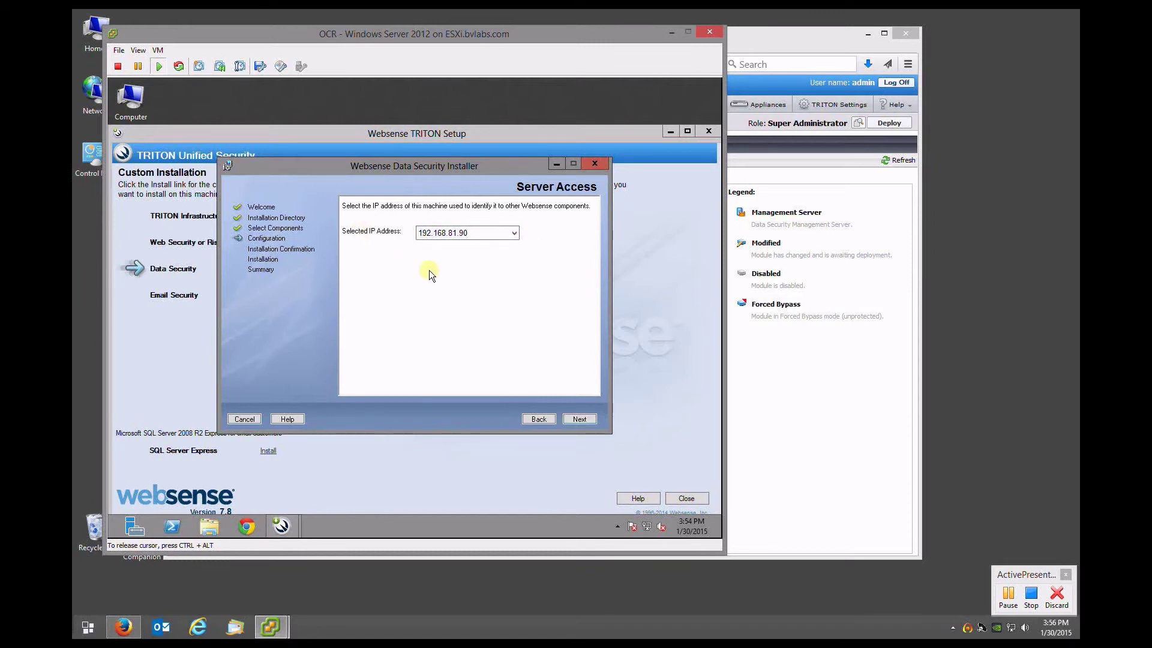
pyautogui.click(578, 419)
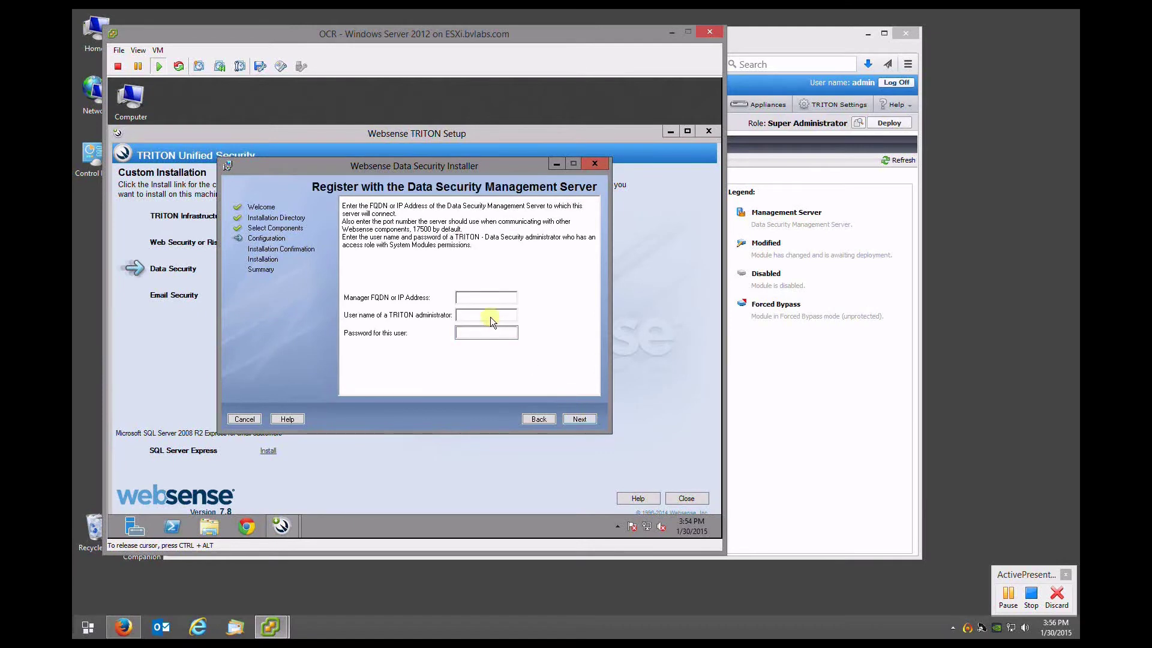
# Register with management server triton.bvlabs.com using the administrator user name and password
pyautogui.click(480, 297)
pyautogui.write('triton.bvlabs.com')
pyautogui.write('admin')
pyautogui.press('Tab')
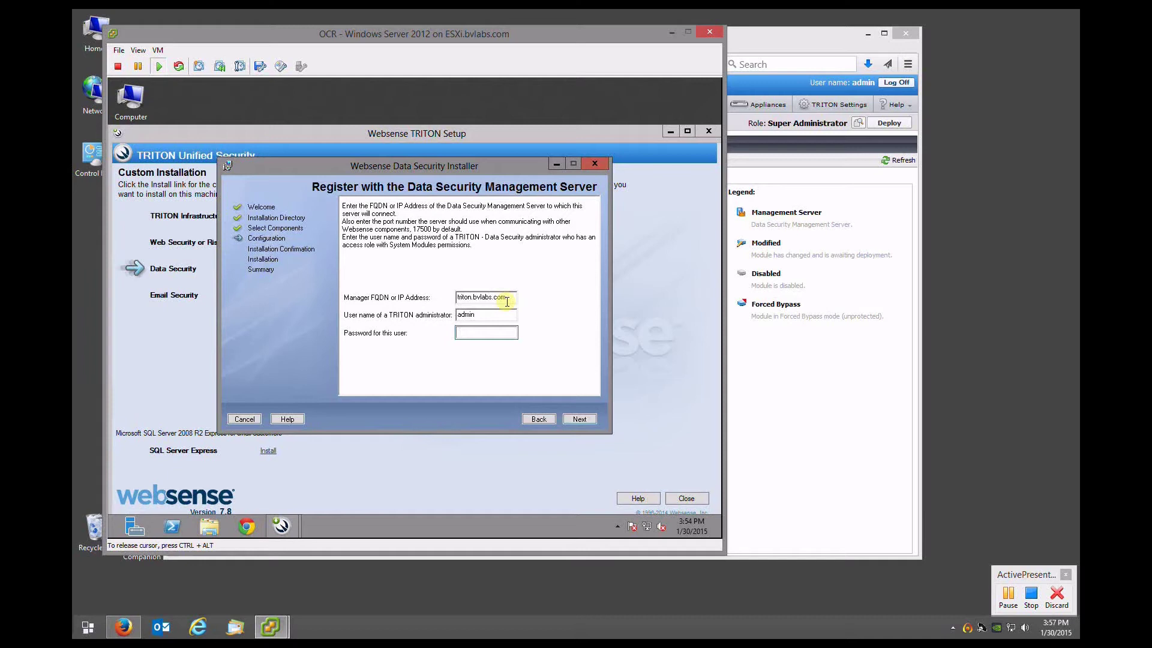
pyautogui.write('*********')
pyautogui.click(577, 420)
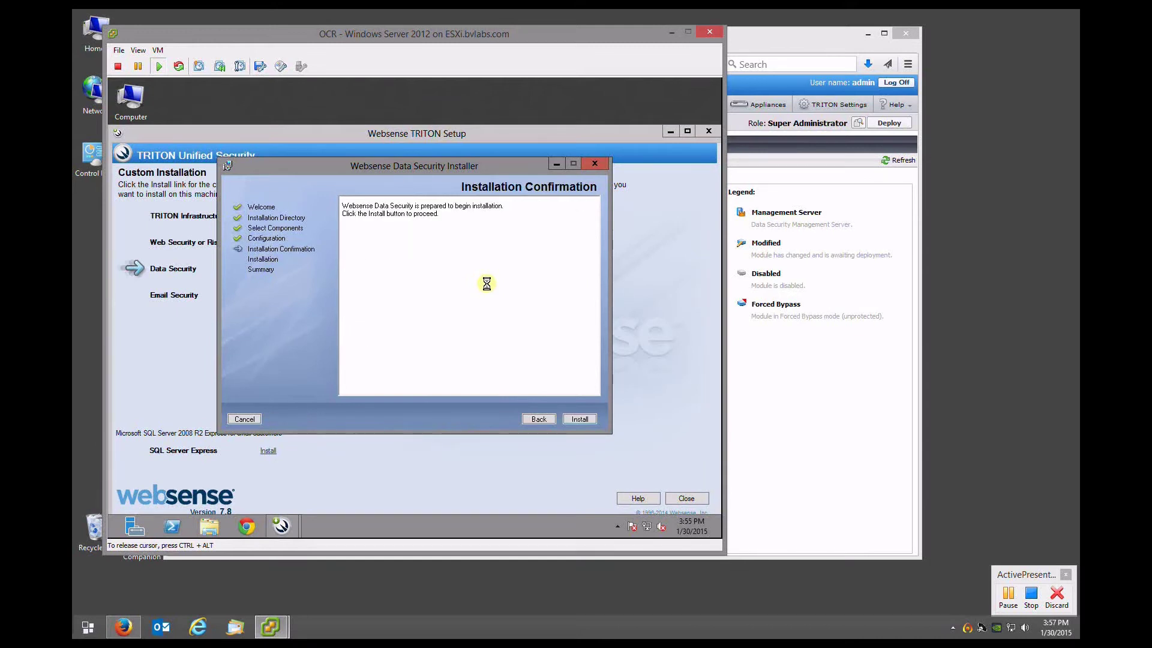
# Begin the Data Security installation and open a File Explorer window on the VM
pyautogui.click(579, 420)
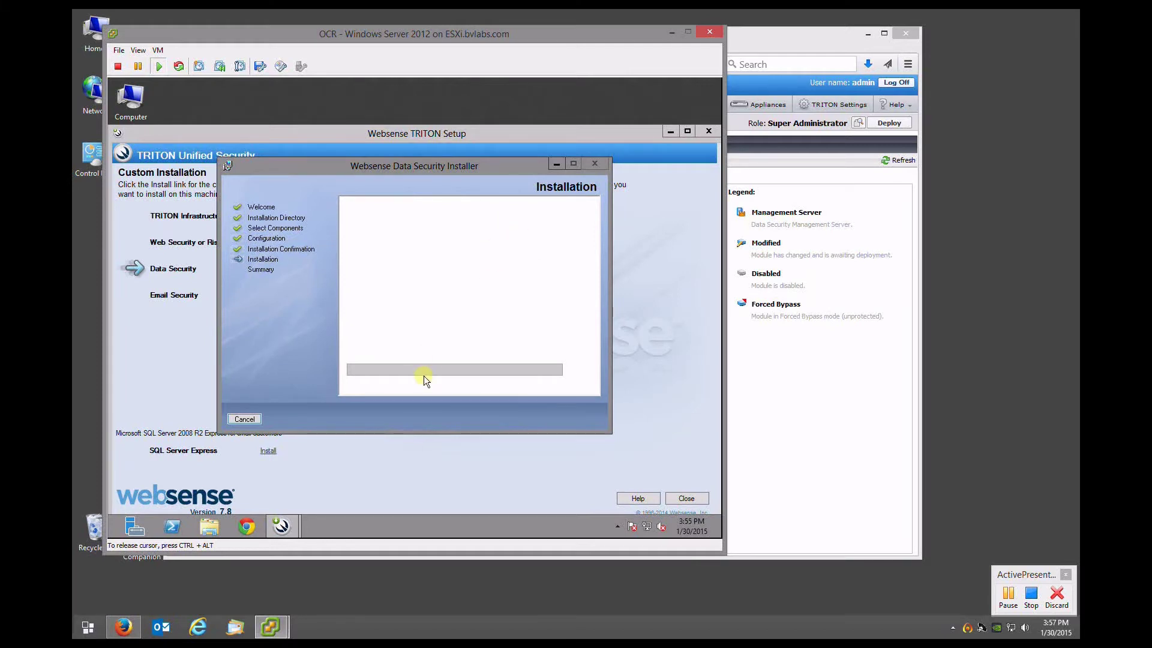
pyautogui.click(212, 532)
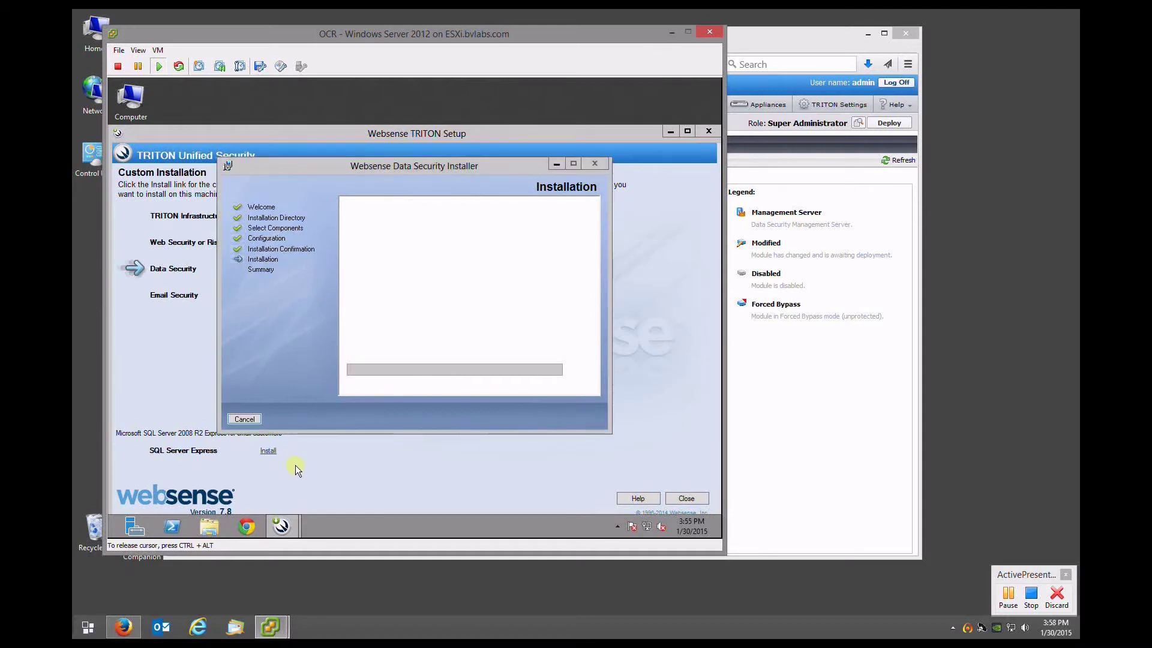
pyautogui.moveTo(312, 131); pyautogui.dragTo(387, 133)
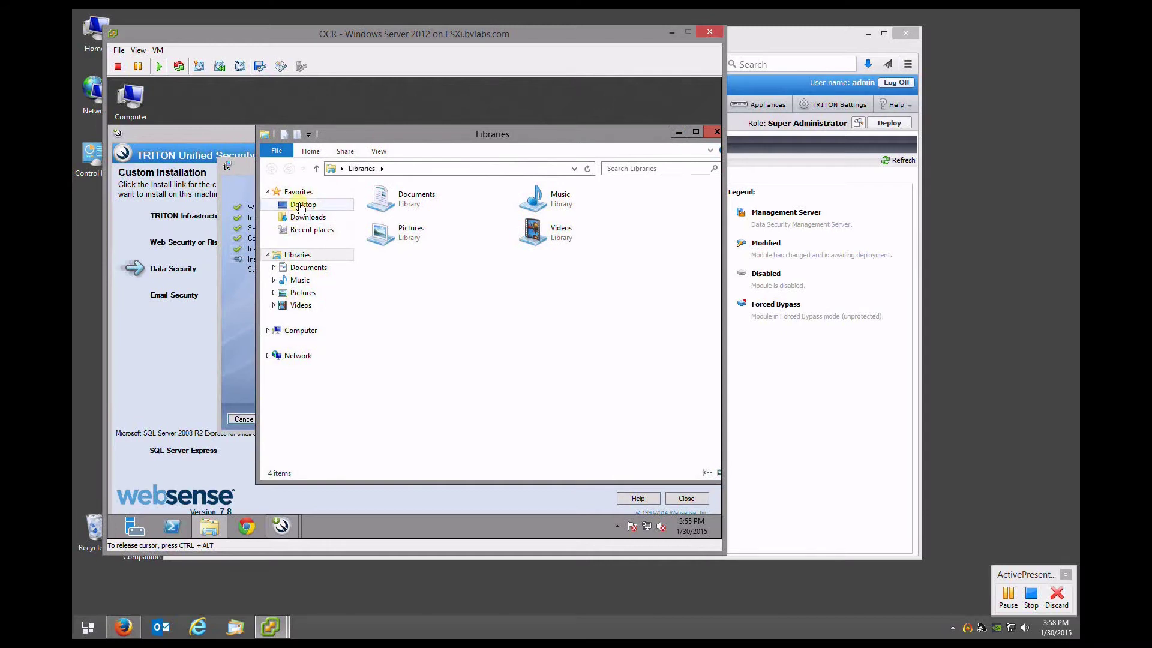
# Open Control Panel from the Desktop folder and view it by Small icons
pyautogui.click(302, 205)
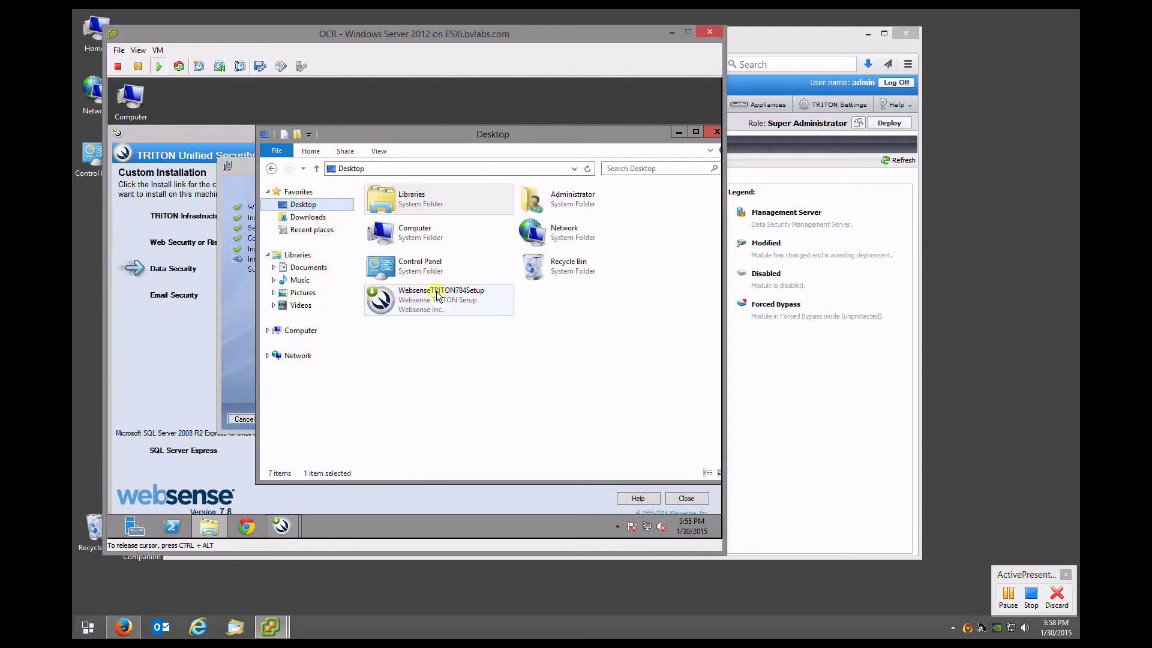
pyautogui.click(403, 271)
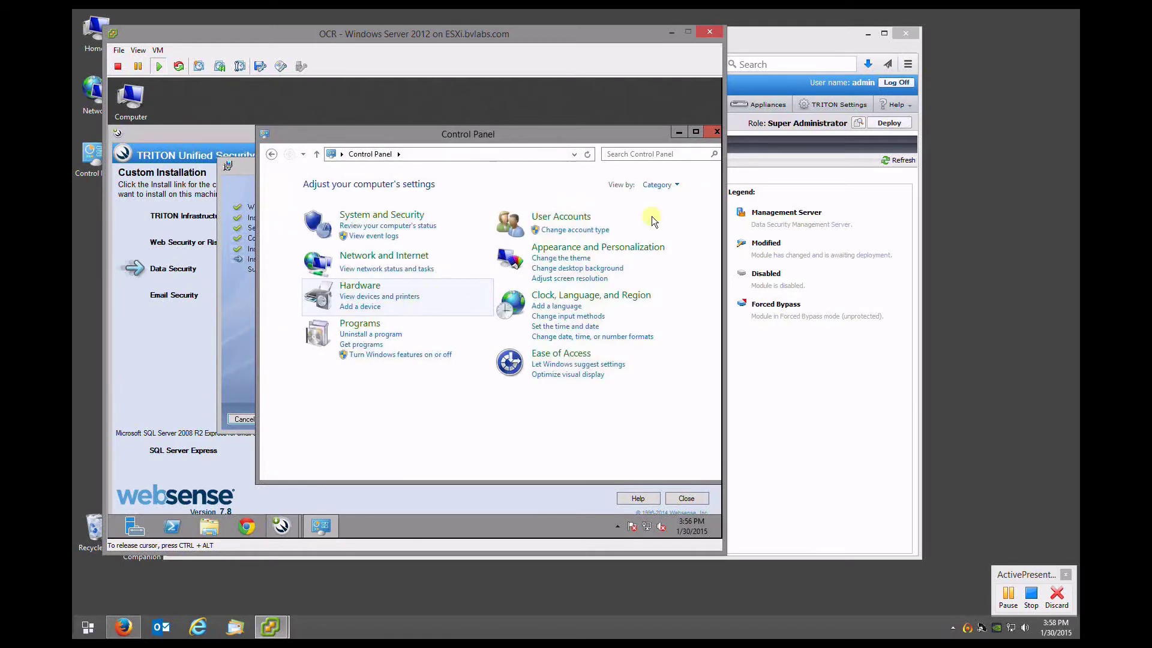
pyautogui.click(658, 184)
pyautogui.click(670, 230)
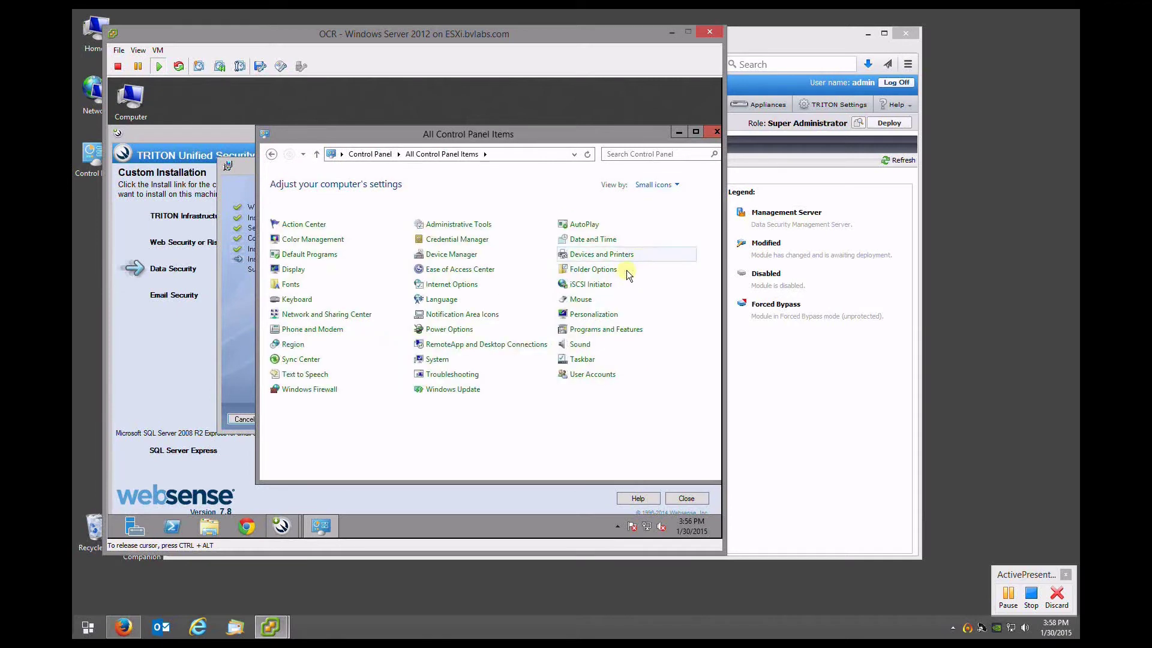
# Review the installed programs in Programs and Features, then close the window
pyautogui.click(322, 346)
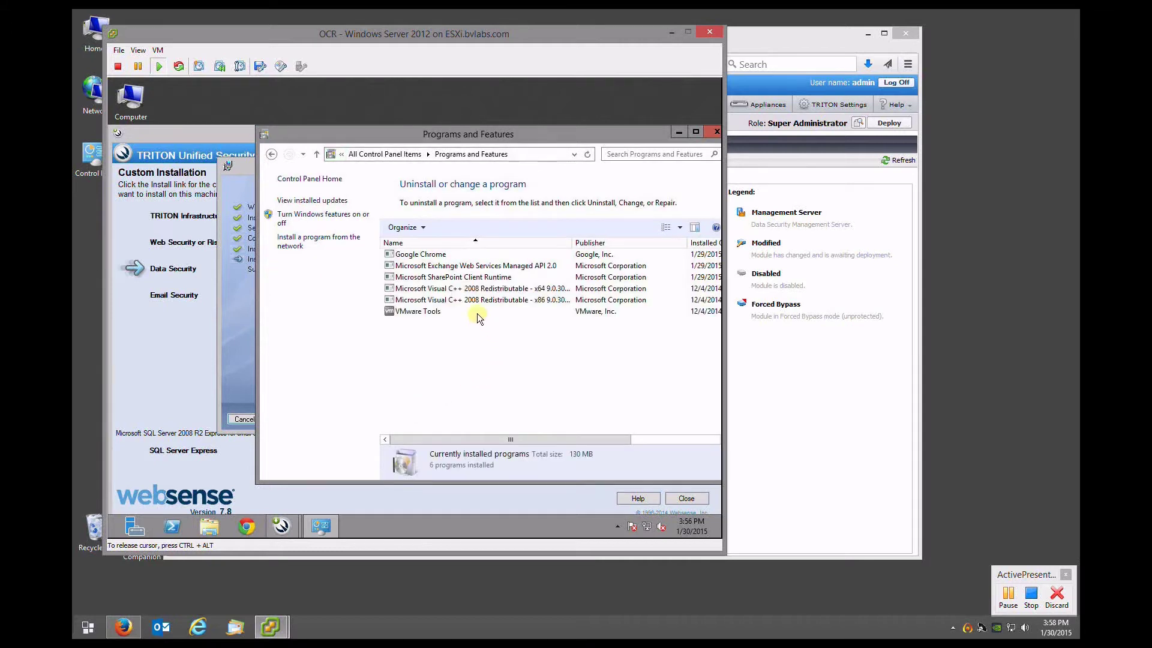
pyautogui.moveTo(458, 134); pyautogui.dragTo(441, 132)
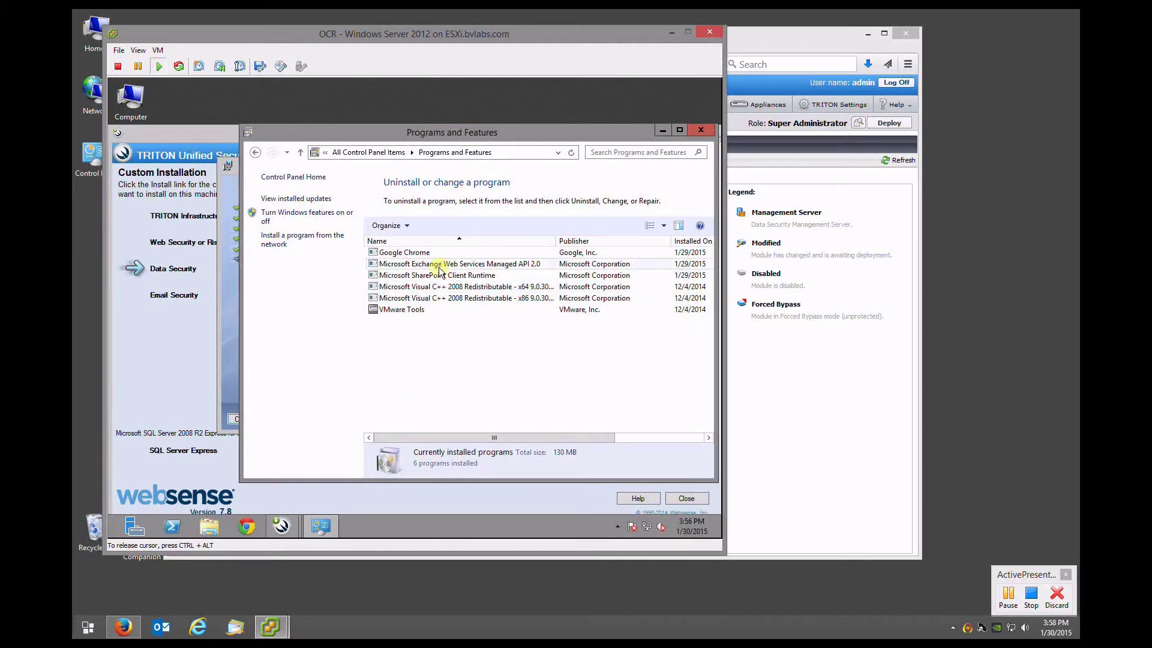
pyautogui.click(435, 278)
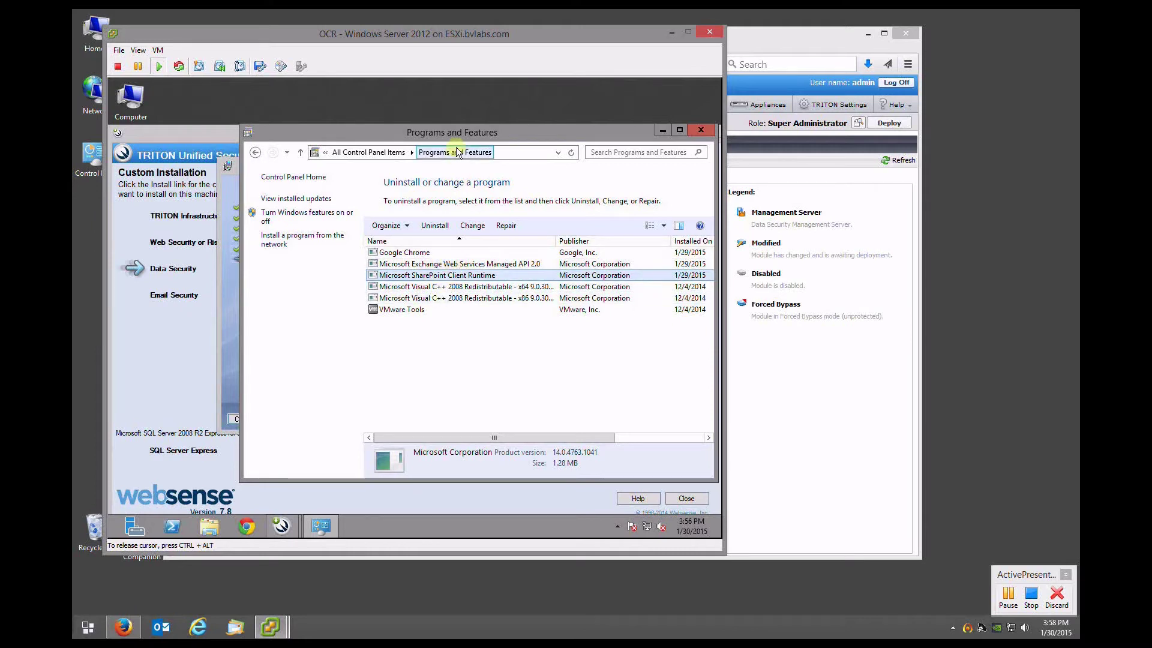
pyautogui.moveTo(450, 132); pyautogui.dragTo(434, 133)
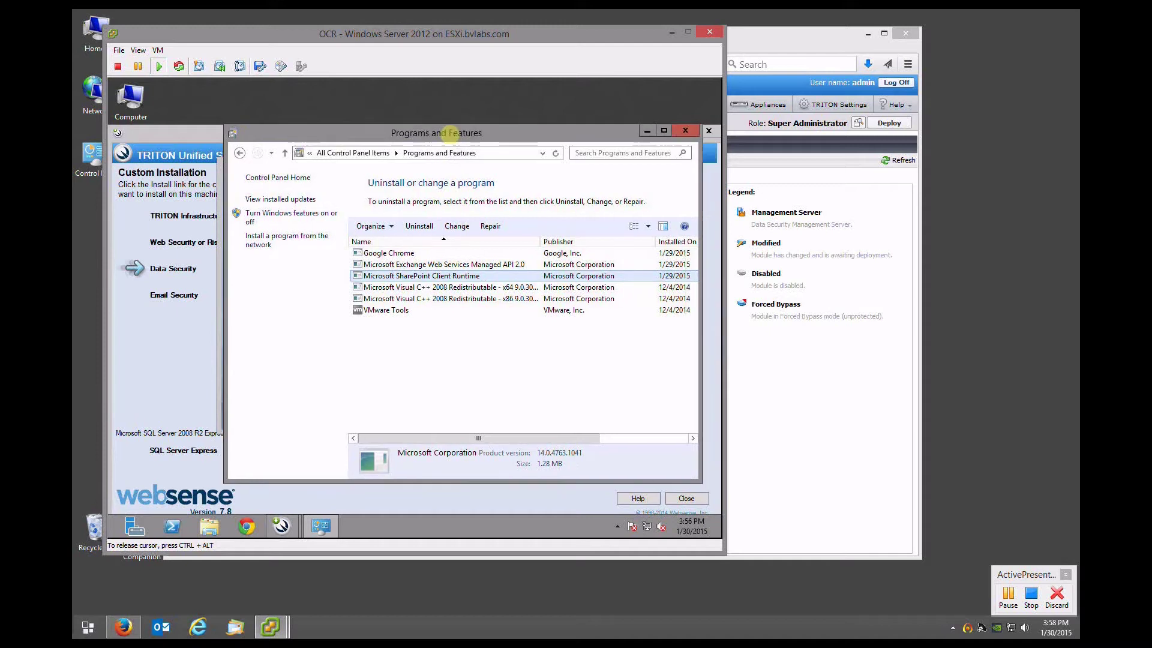
pyautogui.click(685, 131)
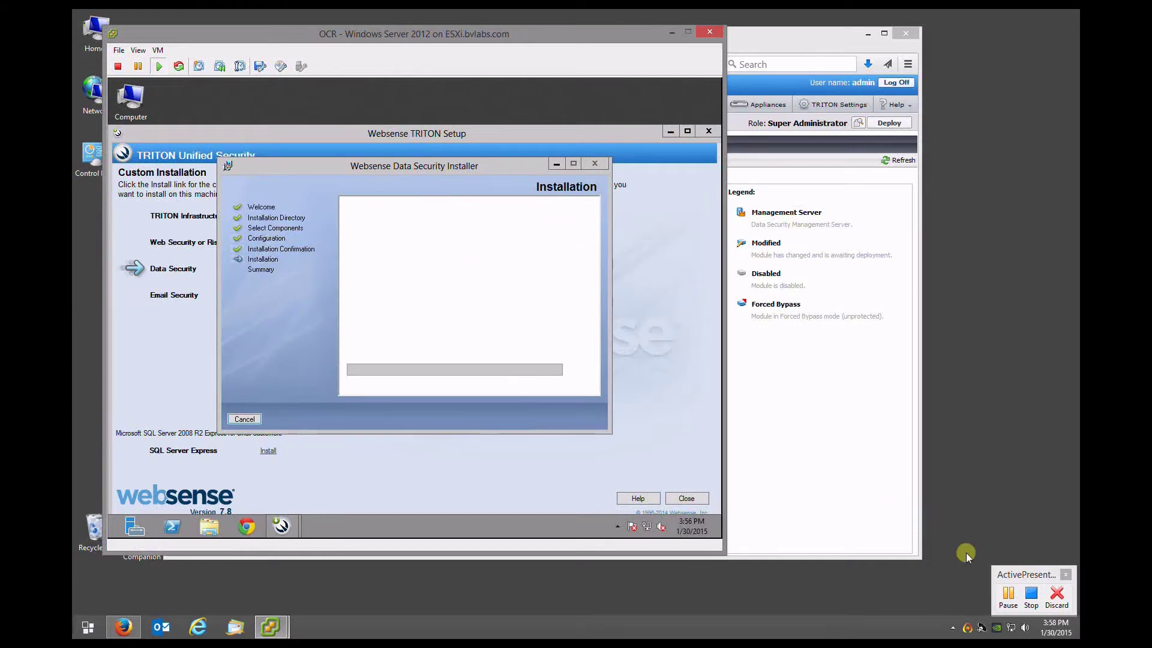
# Let the Data Security 7.8.4.101 installation complete and finish the installer
pyautogui.click(1008, 597)
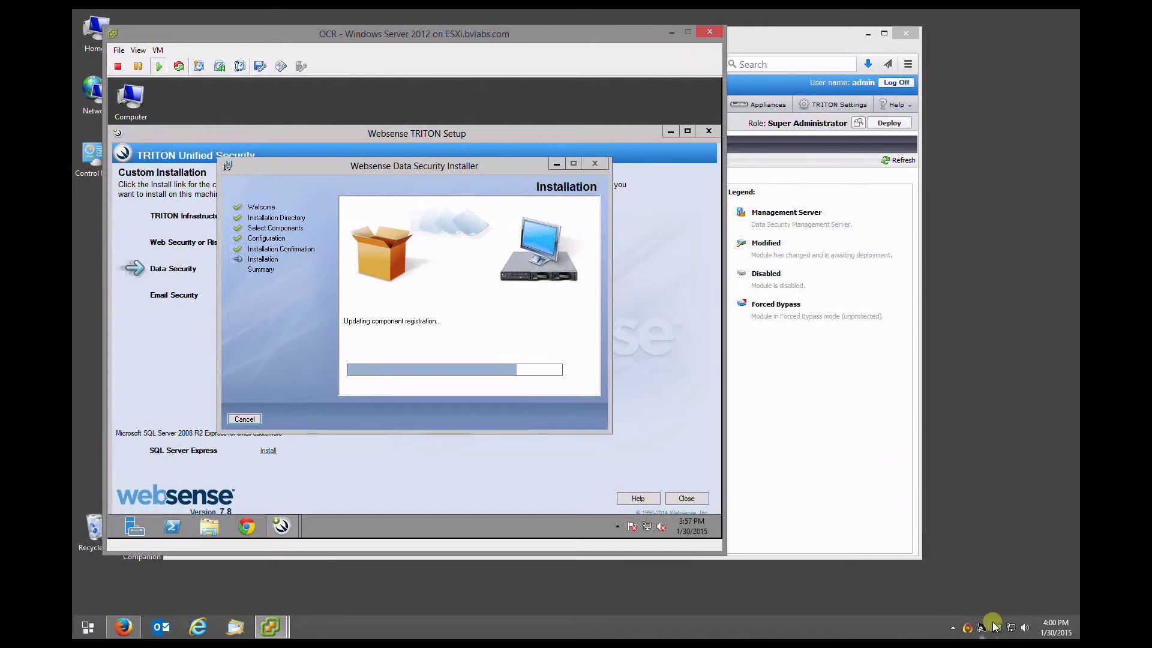
pyautogui.click(968, 630)
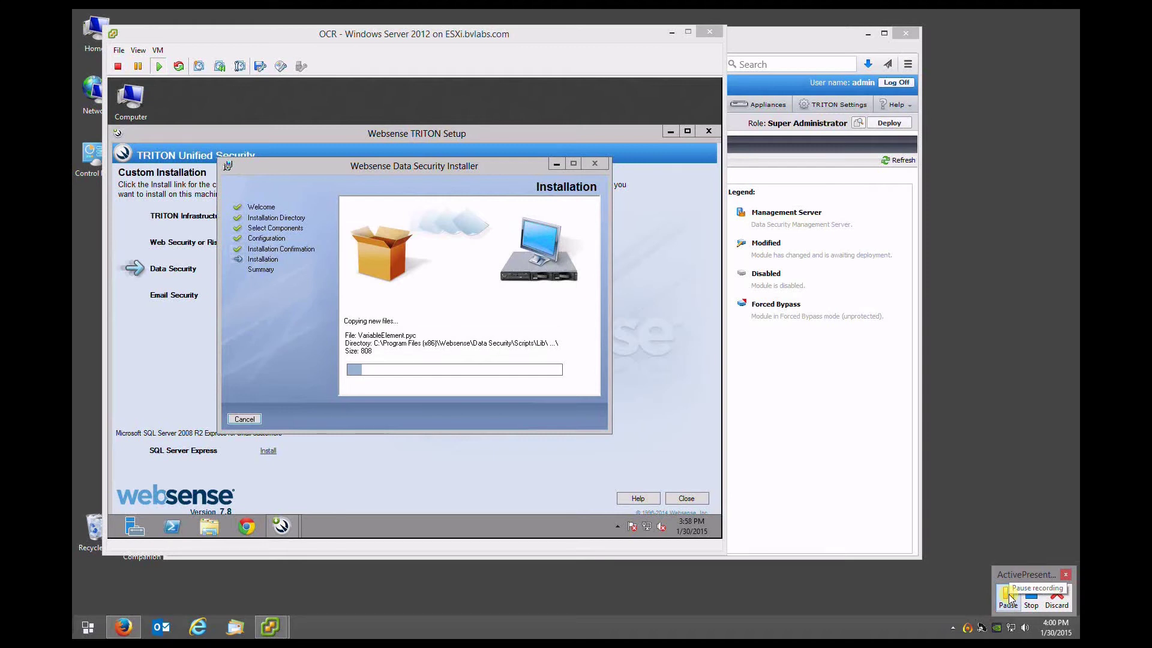
pyautogui.click(1009, 596)
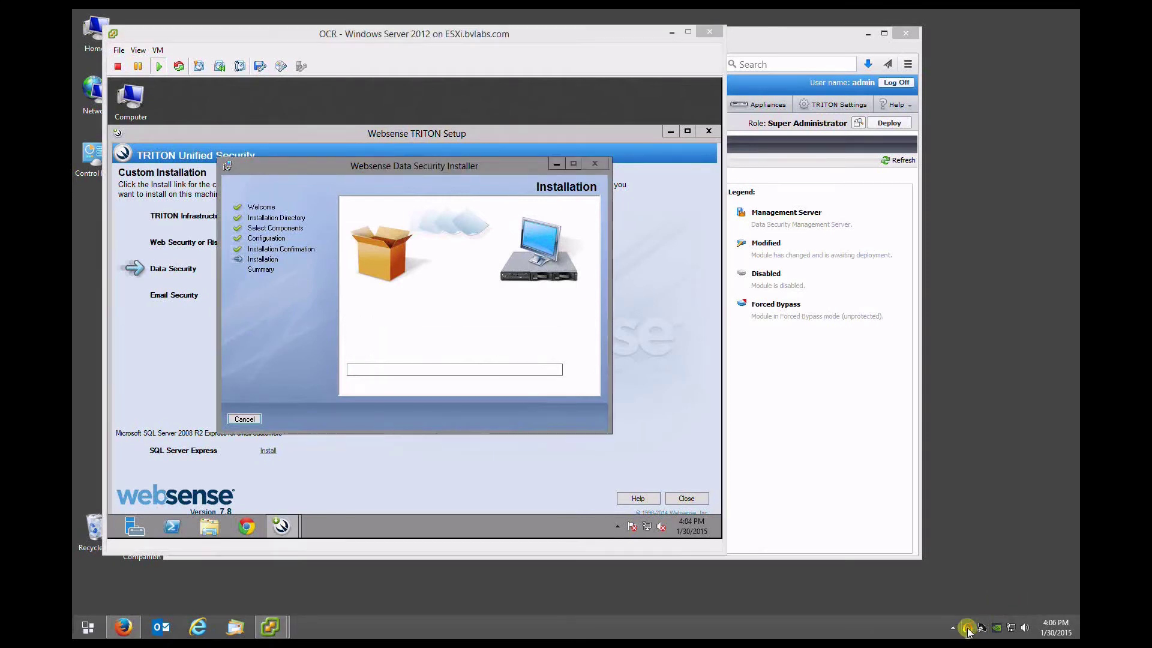
pyautogui.moveTo(967, 630)
pyautogui.click(1008, 597)
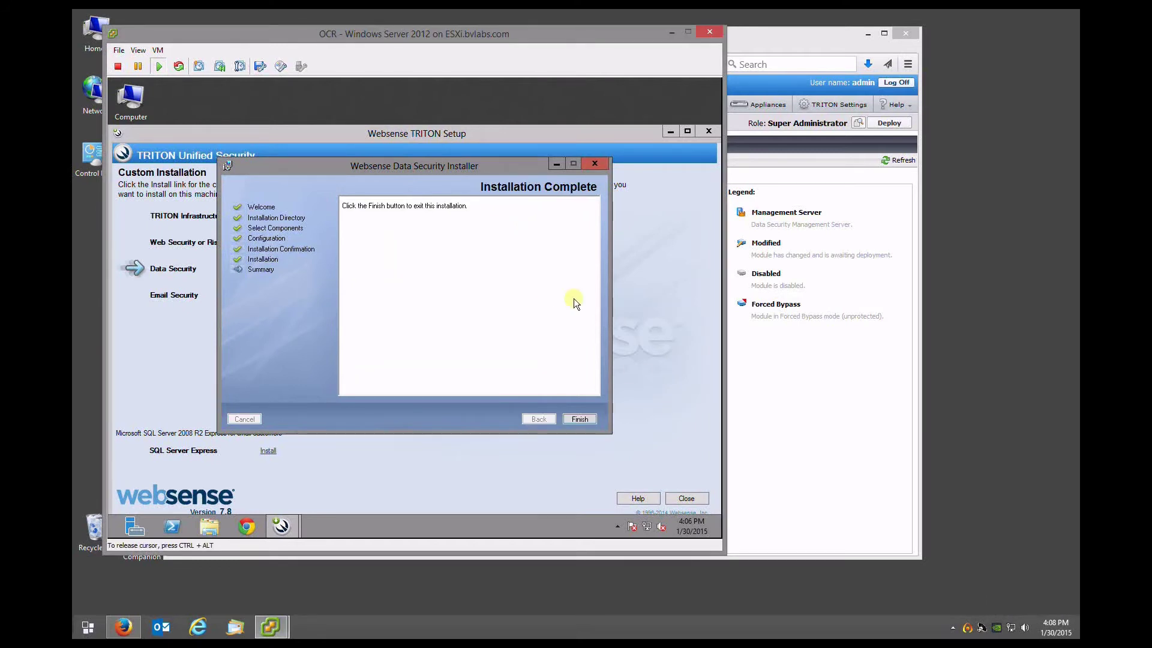
pyautogui.click(579, 419)
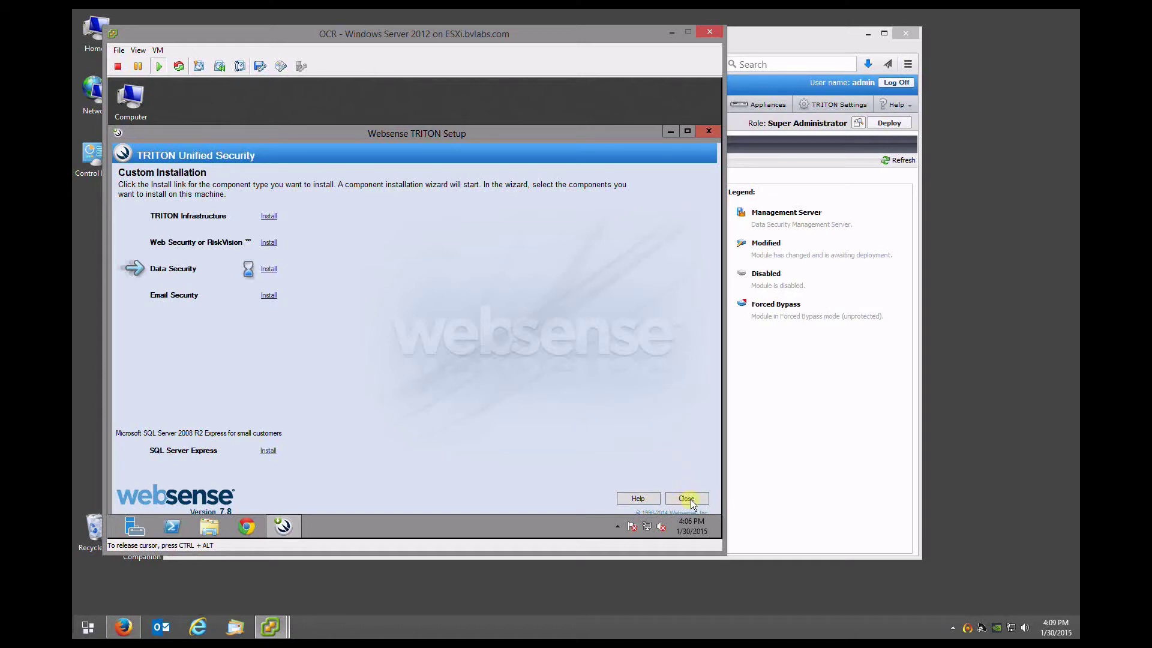
# Close TRITON Setup and confirm exiting the installation
pyautogui.click(975, 628)
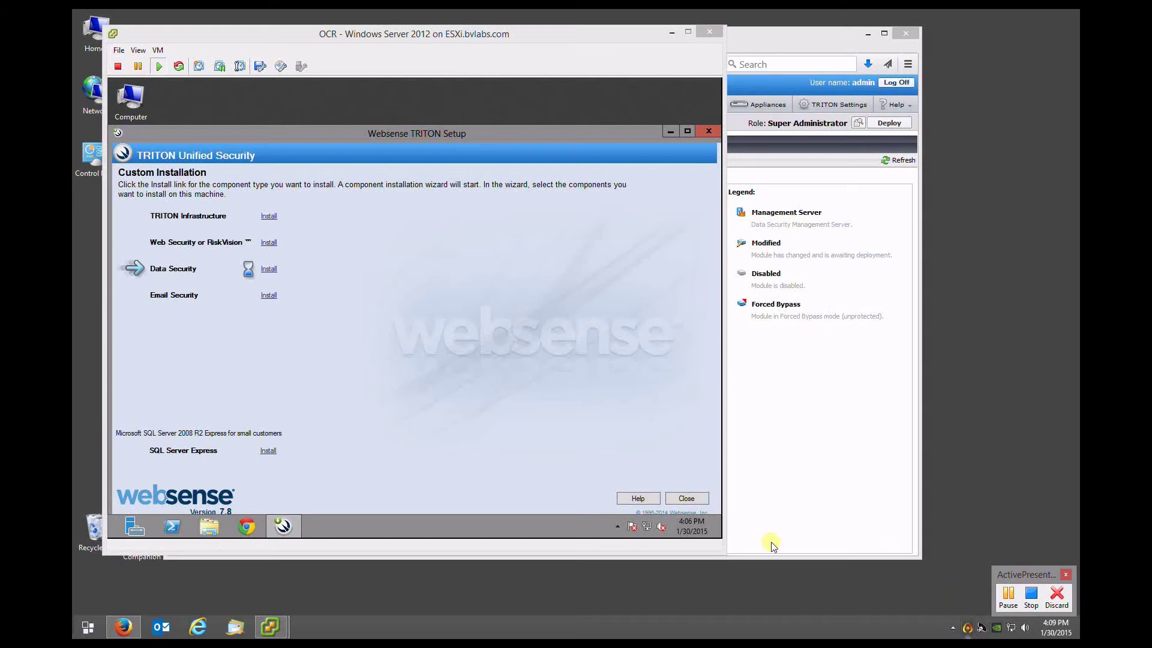
pyautogui.click(690, 502)
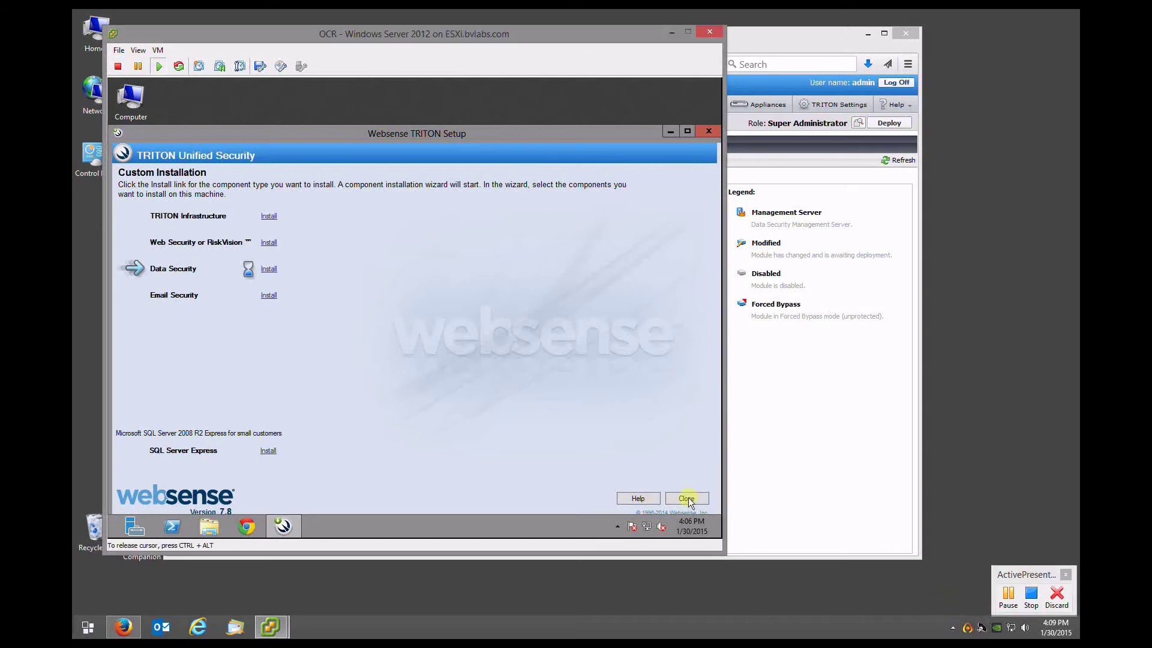
pyautogui.click(1003, 600)
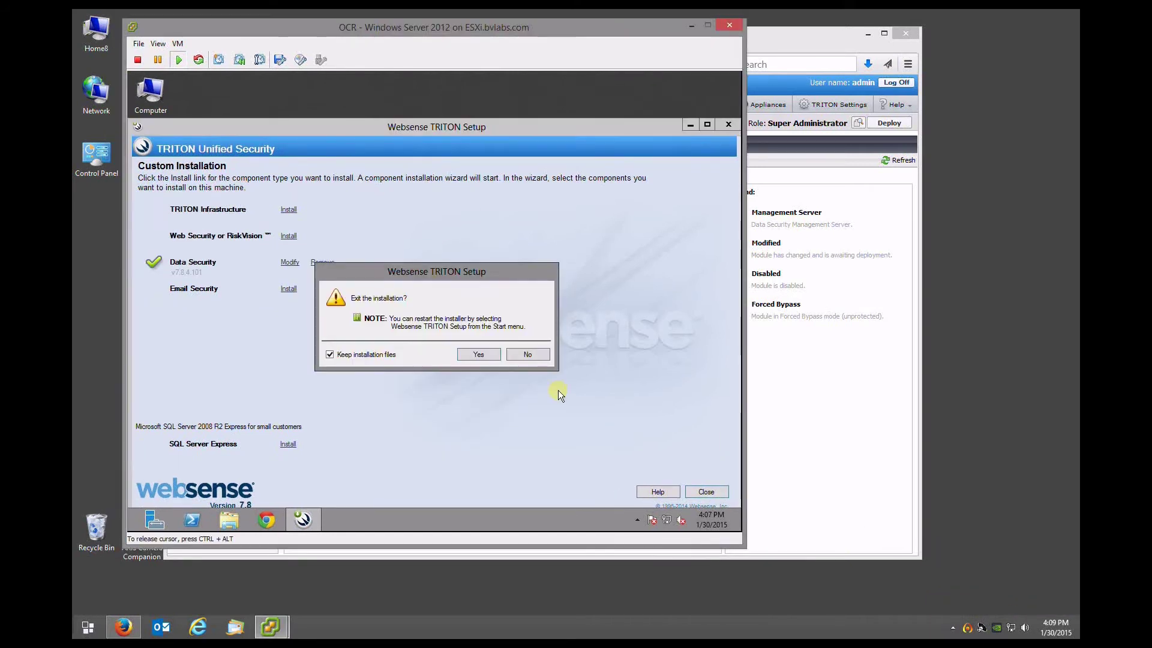
pyautogui.click(480, 355)
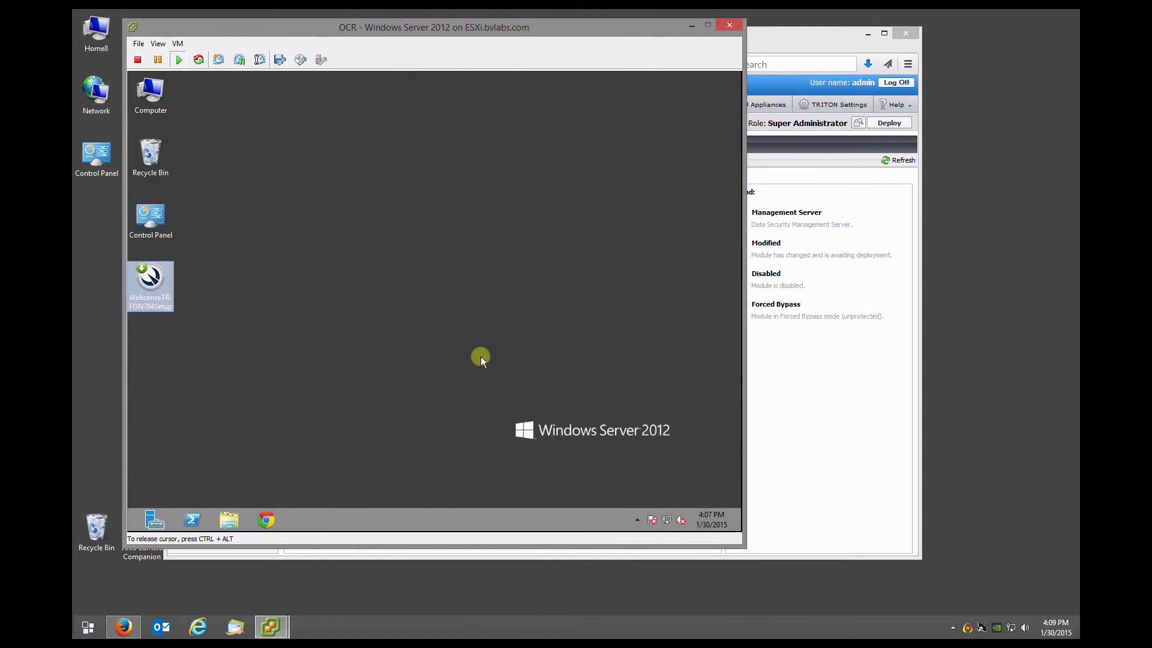
# Confirm in services.msc that Websense Data OCR Engine is Running with Automatic startup, then close Services
pyautogui.click(462, 342)
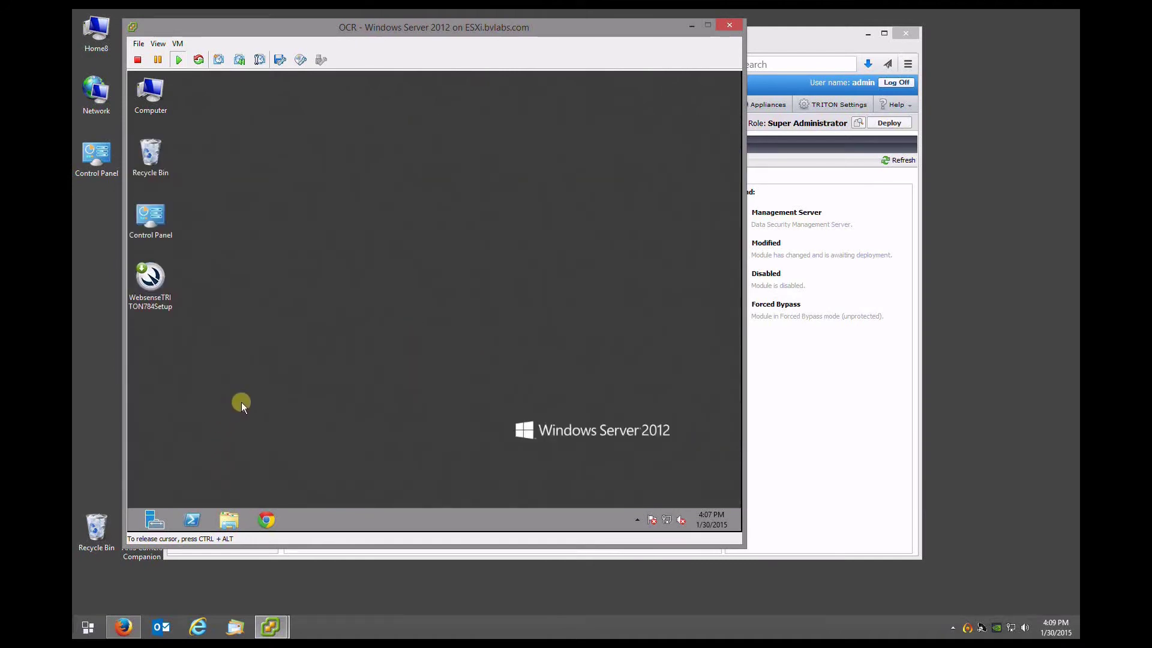
pyautogui.click(133, 526)
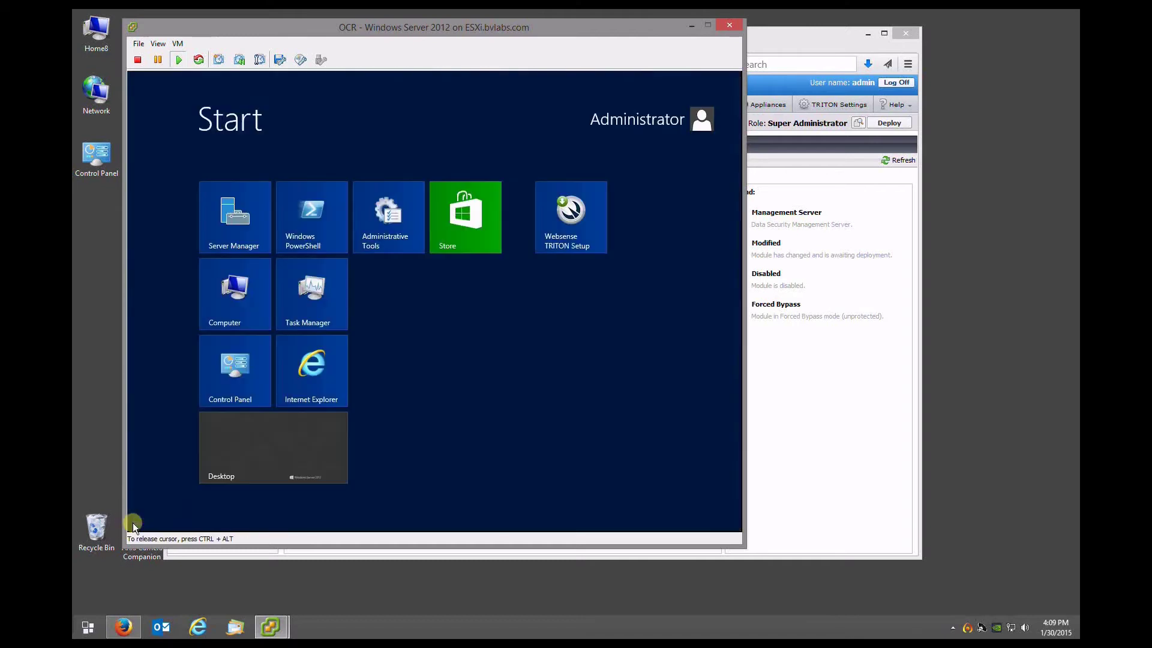
pyautogui.write('services.msc')
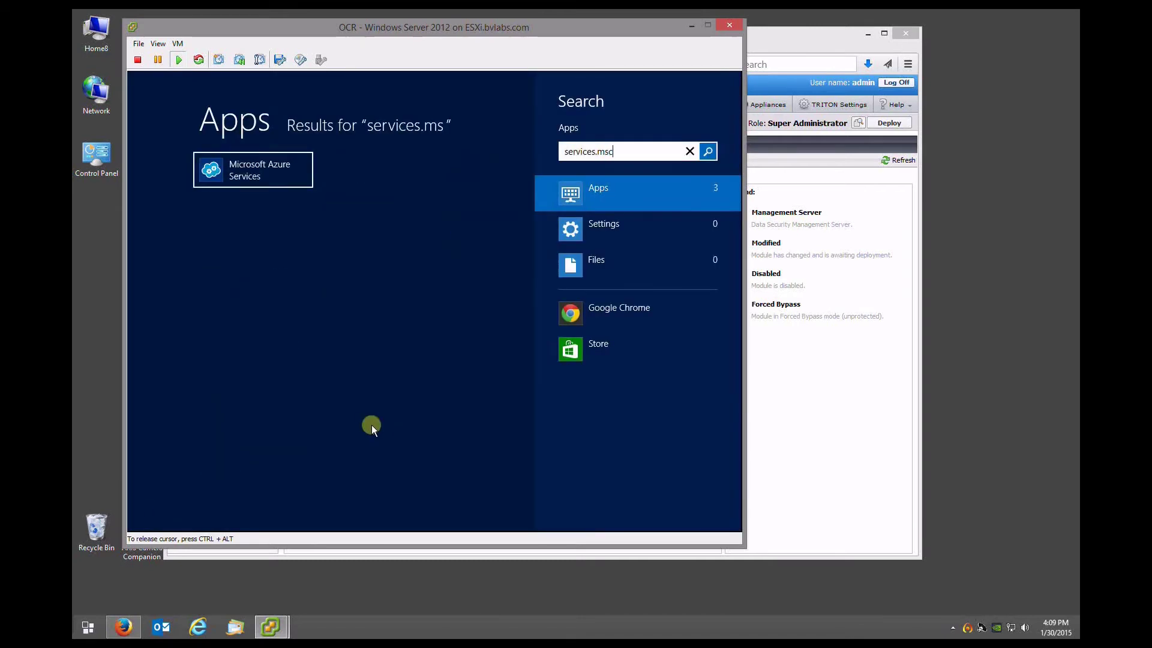
pyautogui.press('Return')
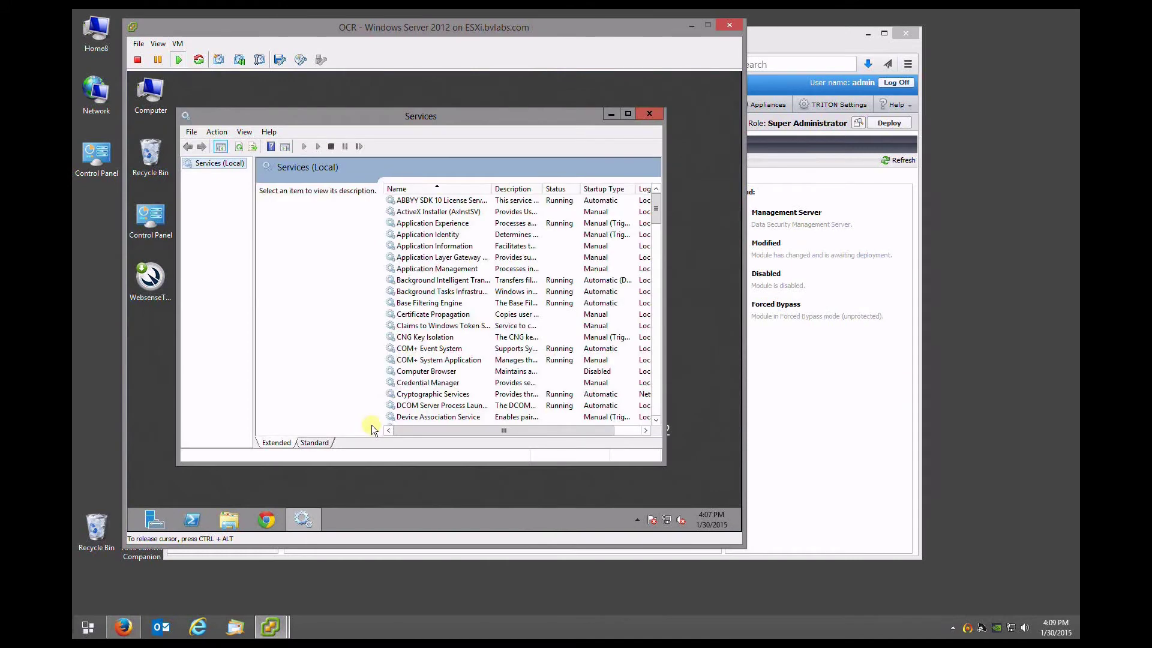
pyautogui.click(432, 258)
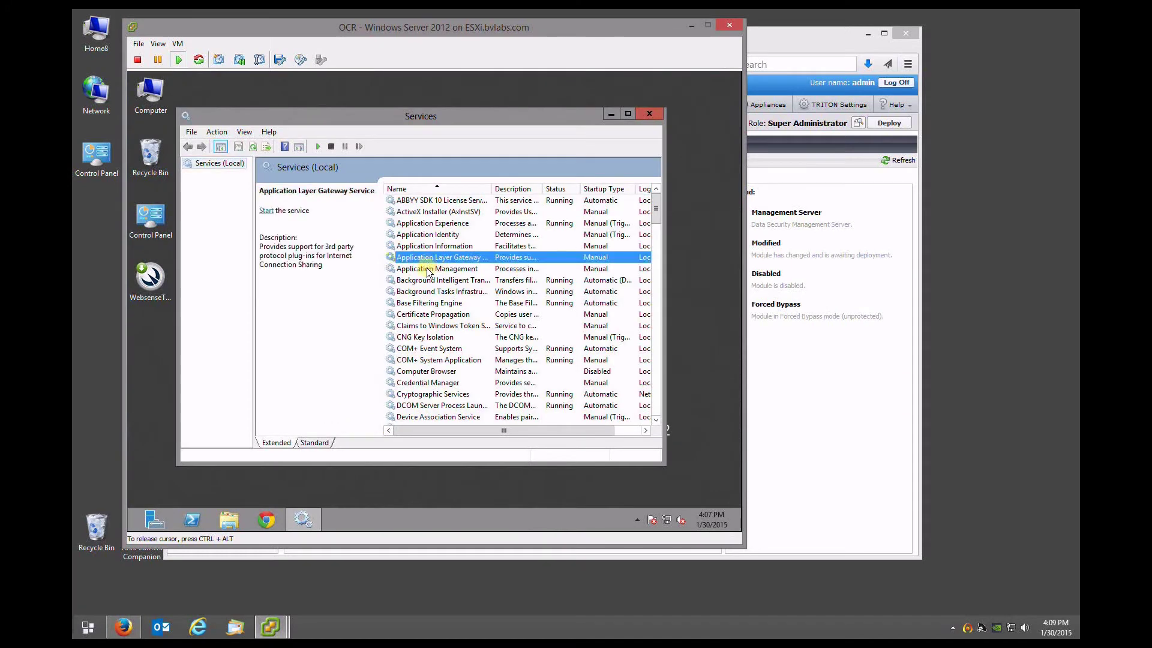
pyautogui.press('w')
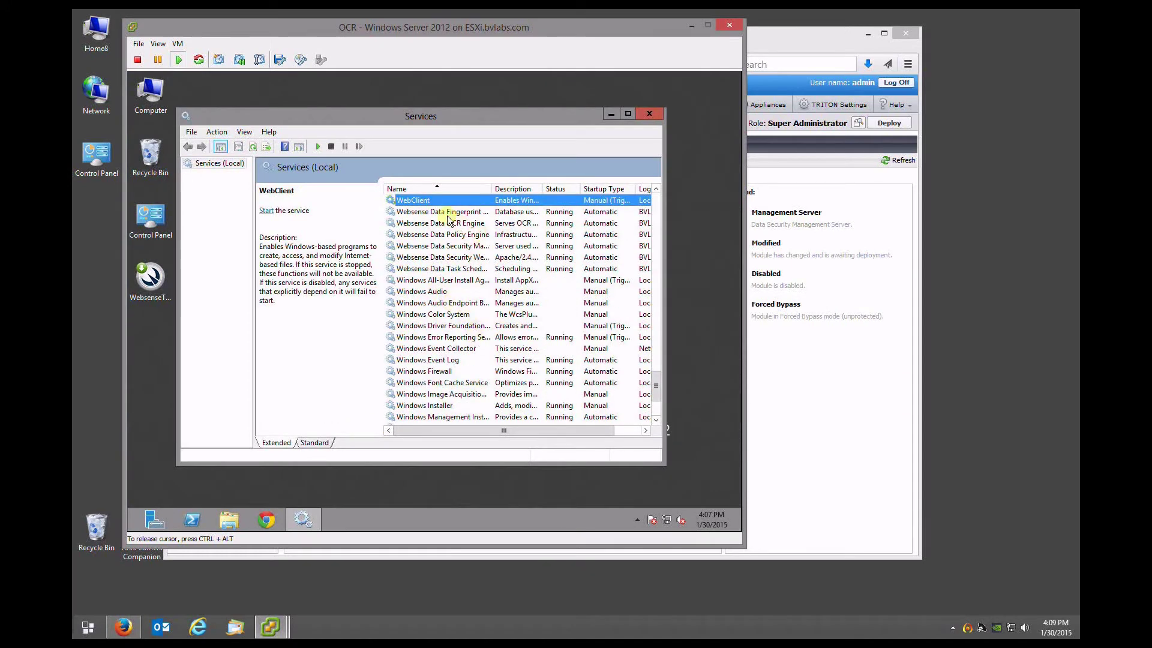
pyautogui.click(461, 225)
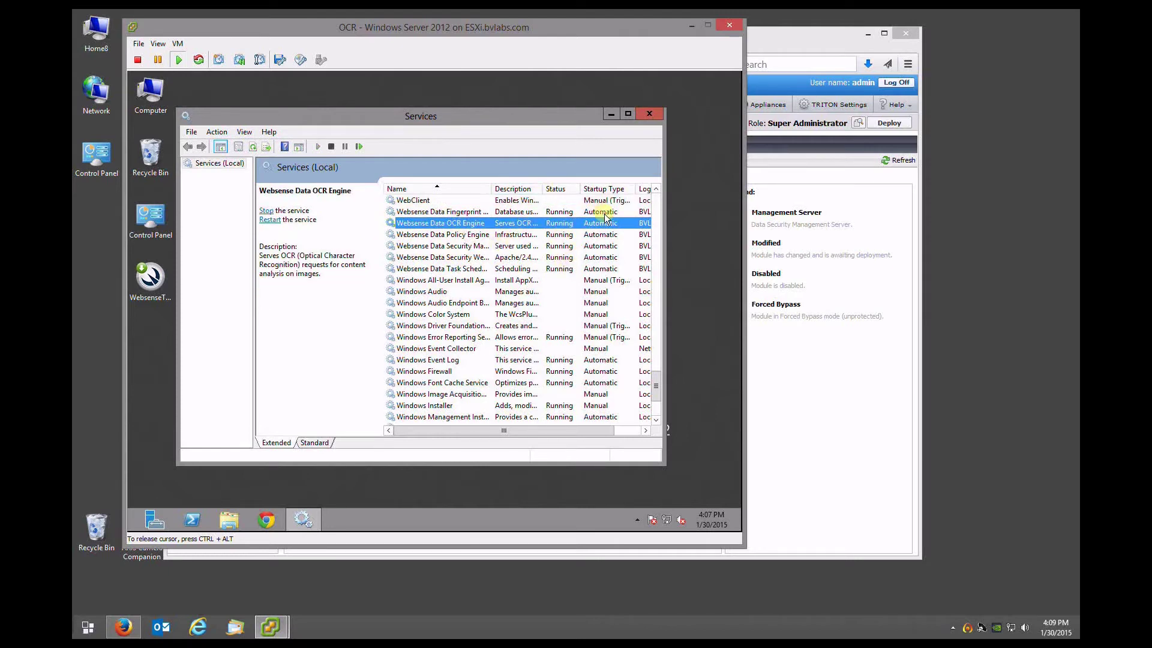
pyautogui.scroll(1, 475, 313)
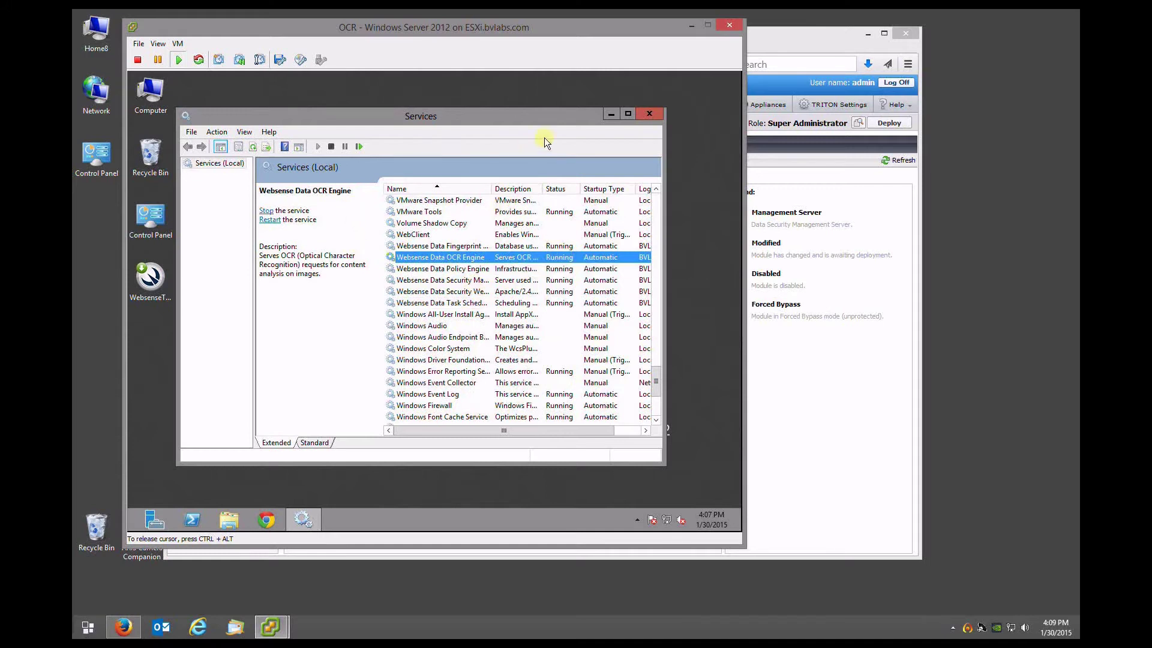
pyautogui.click(649, 114)
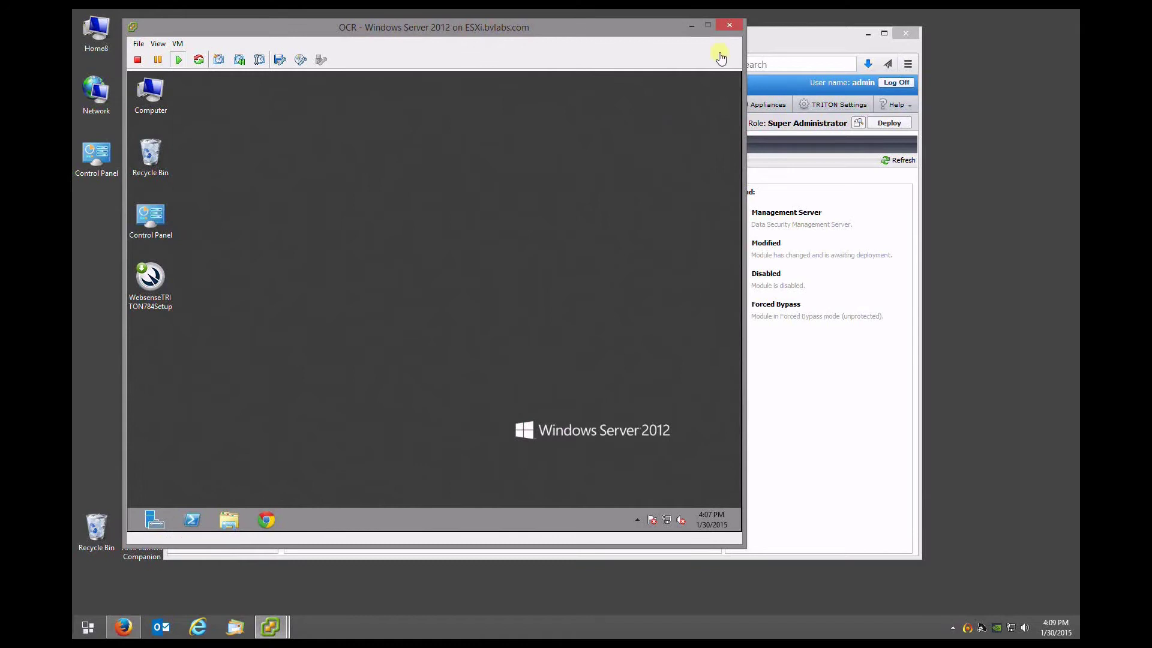
# Refresh System Modules in the TRITON console and expand DSS Server on OCR.bvlabs.com
pyautogui.moveTo(729, 29)
pyautogui.click(967, 628)
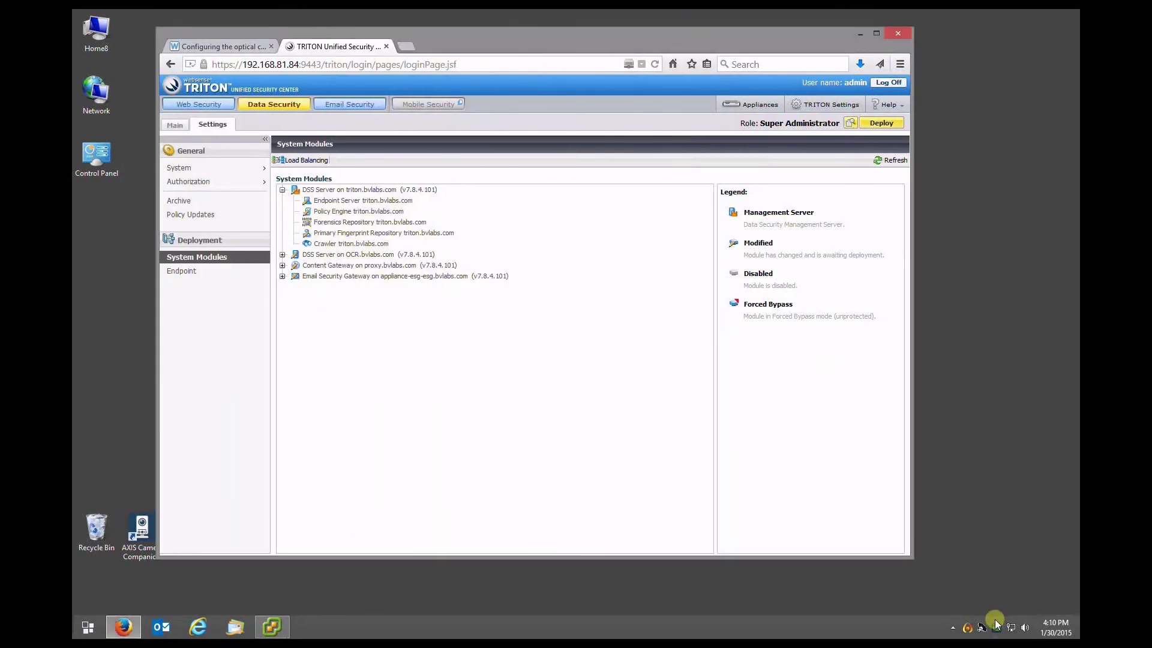
pyautogui.click(892, 160)
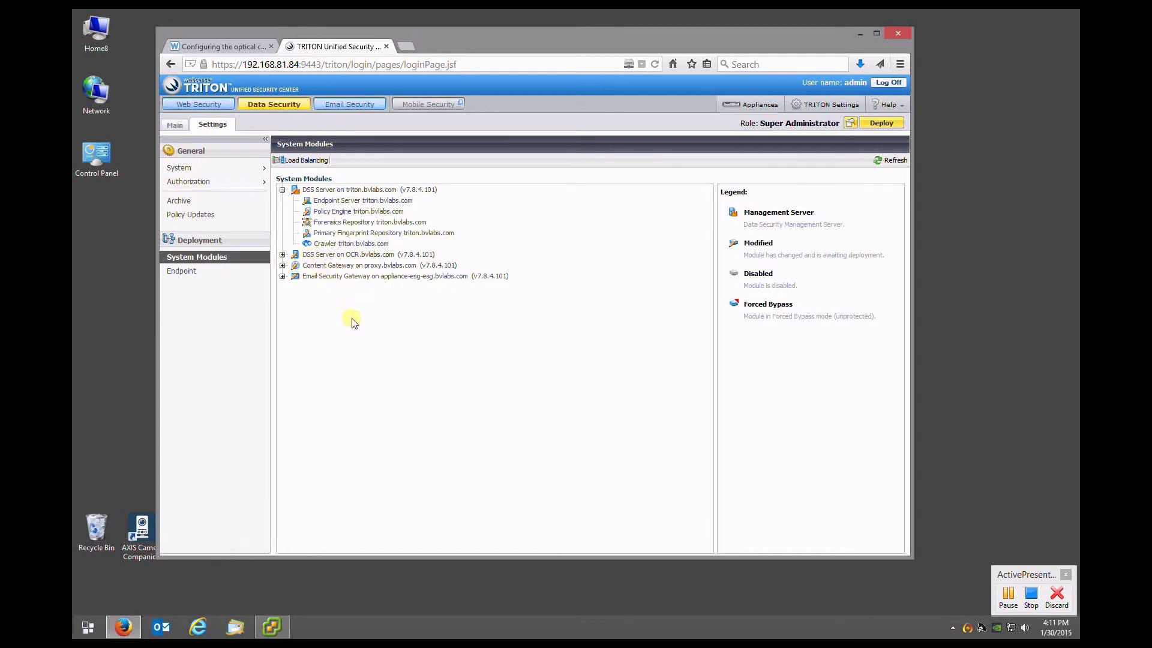
pyautogui.click(282, 254)
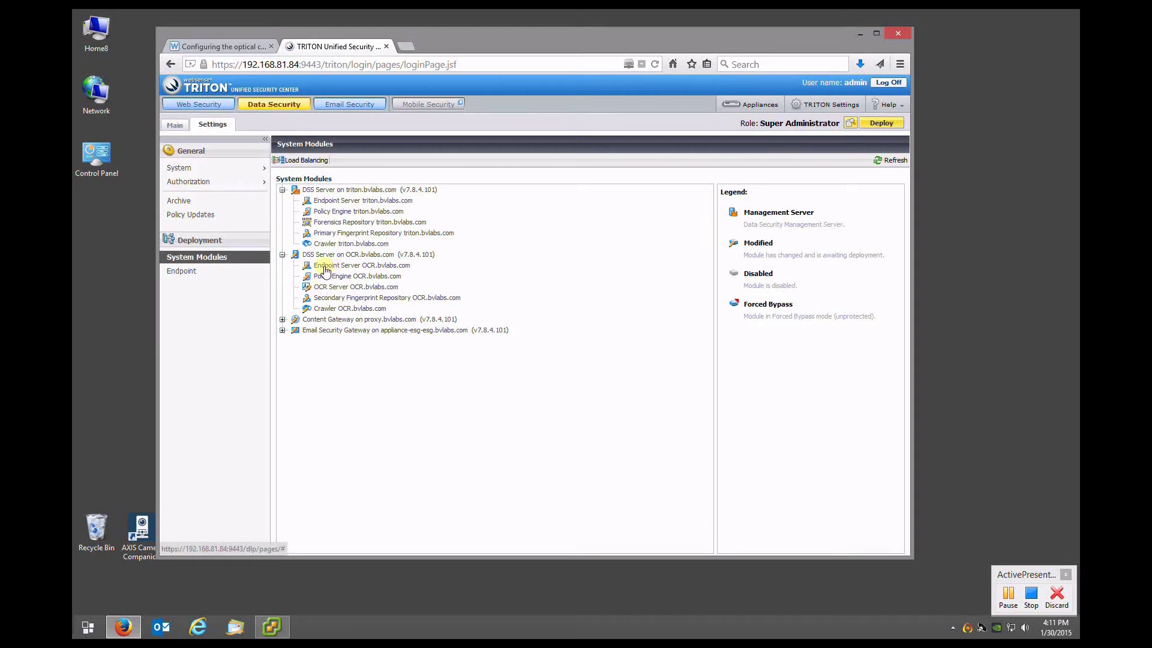
# Uncheck Enabled for Endpoint Server OCR.bvlabs.com and save the change
pyautogui.click(330, 267)
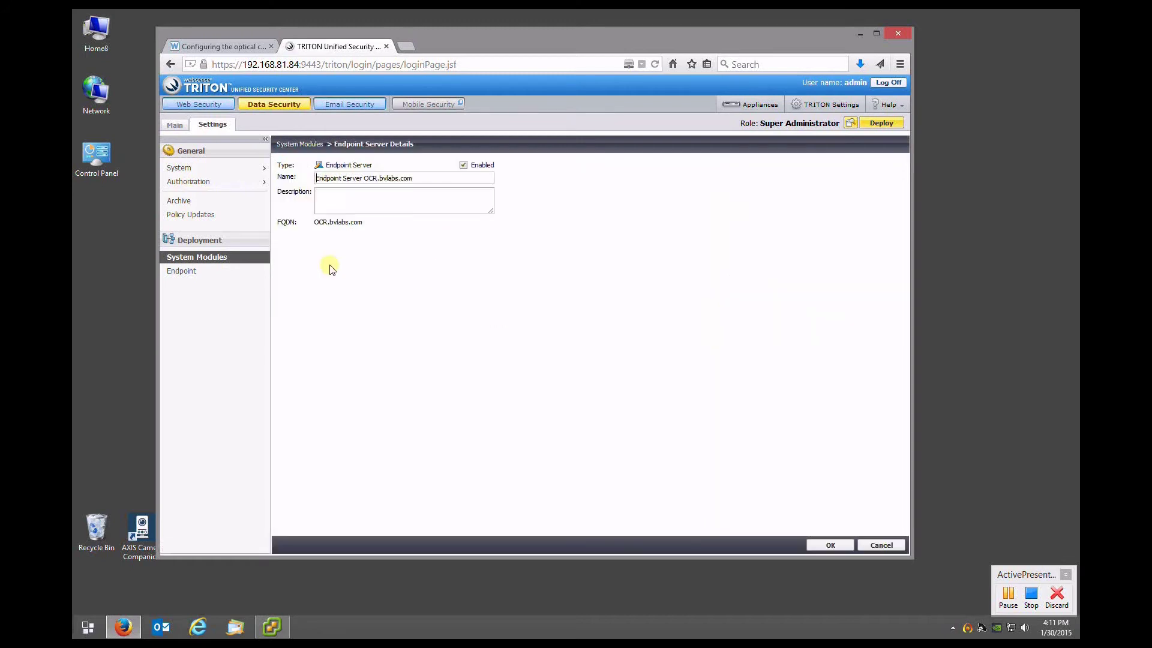
pyautogui.click(464, 166)
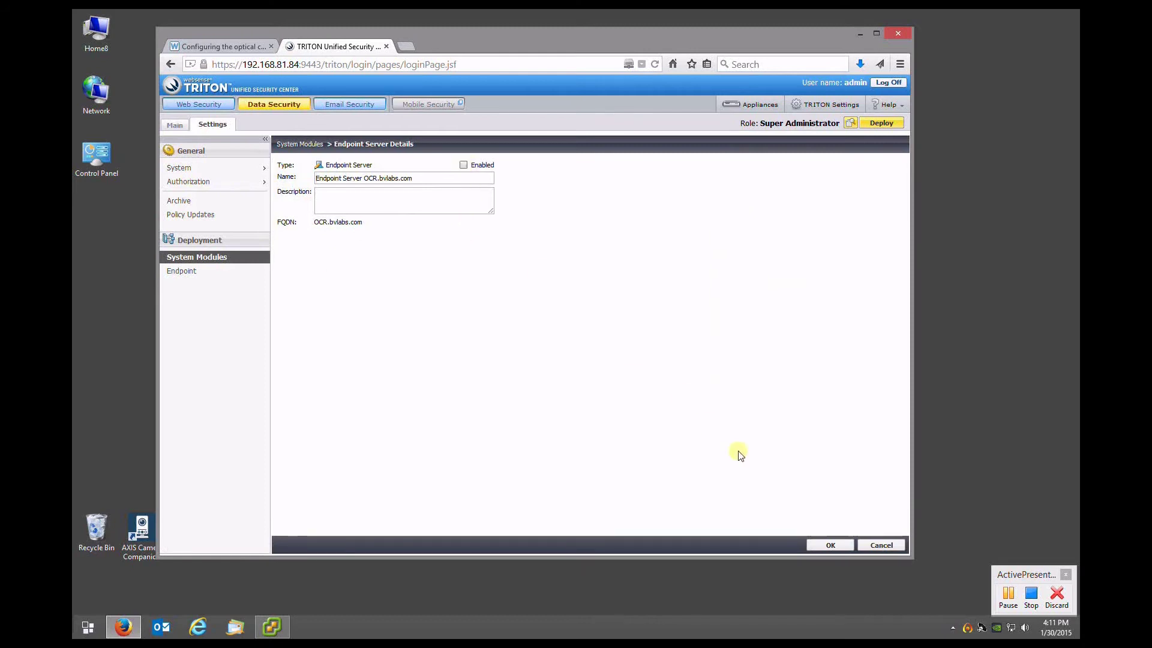
pyautogui.click(830, 545)
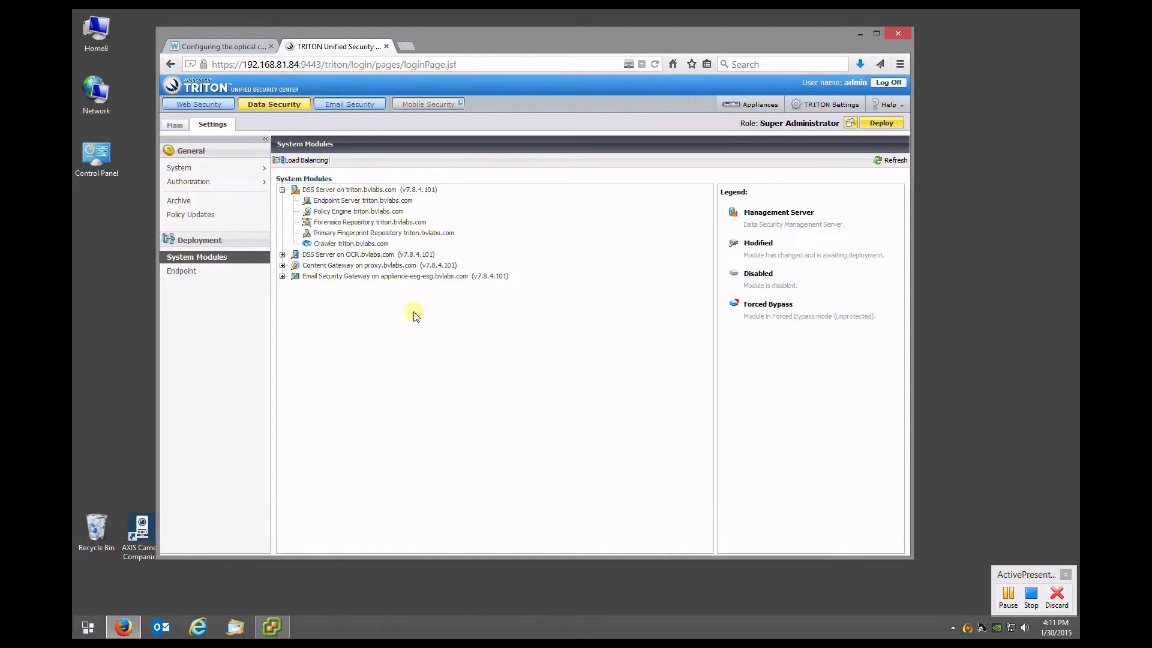
pyautogui.click(283, 256)
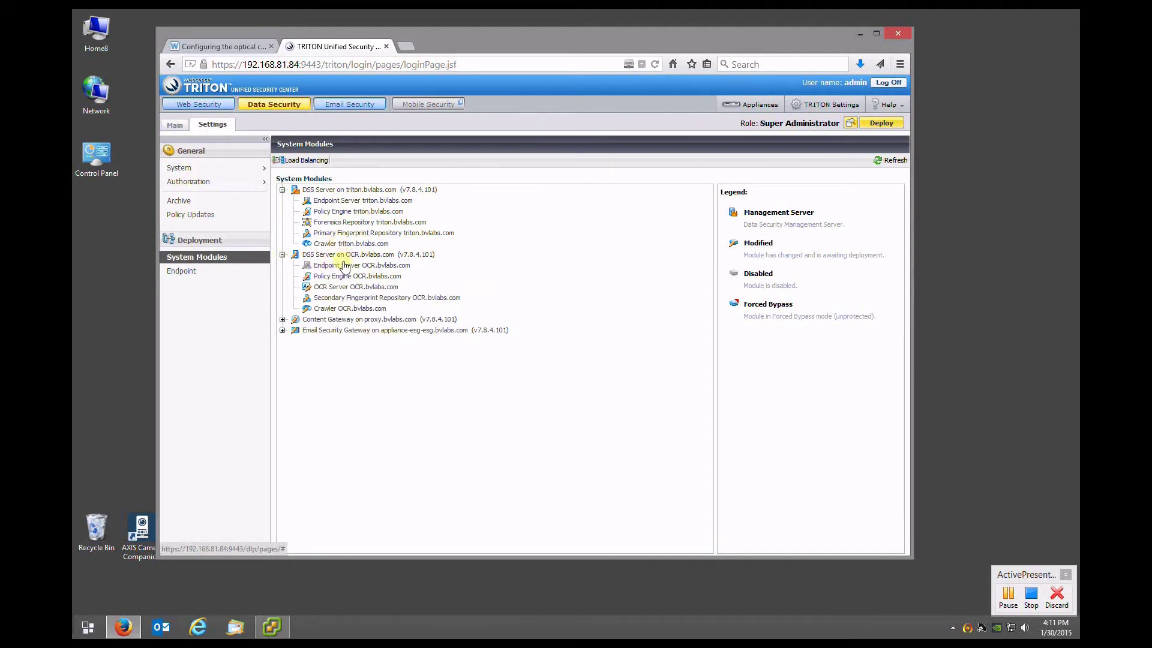
# Save OCR Server OCR.bvlabs.com with Accurate accuracy and English as the selected language
pyautogui.click(322, 290)
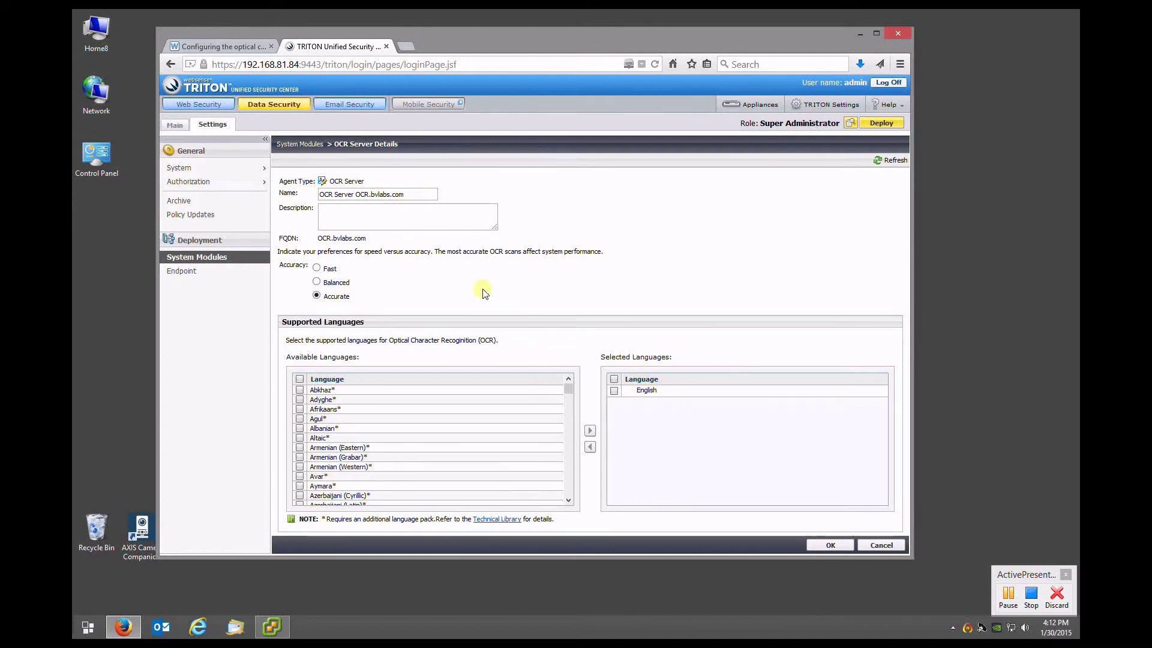
pyautogui.click(570, 395)
pyautogui.moveTo(578, 407); pyautogui.dragTo(574, 487)
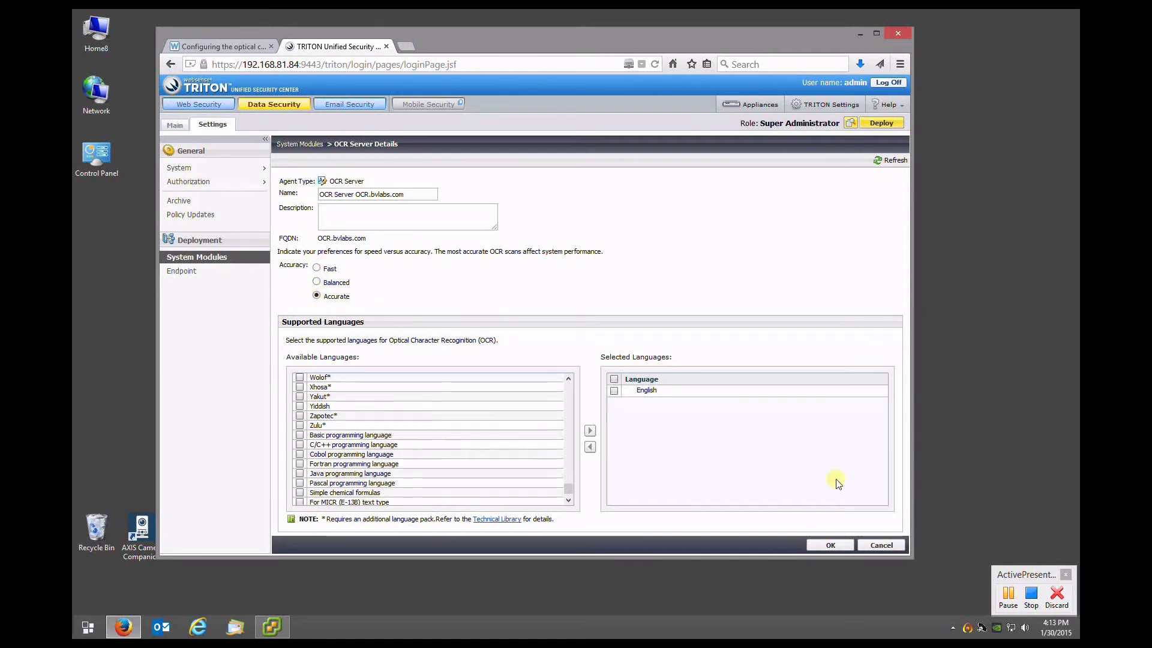
pyautogui.click(831, 545)
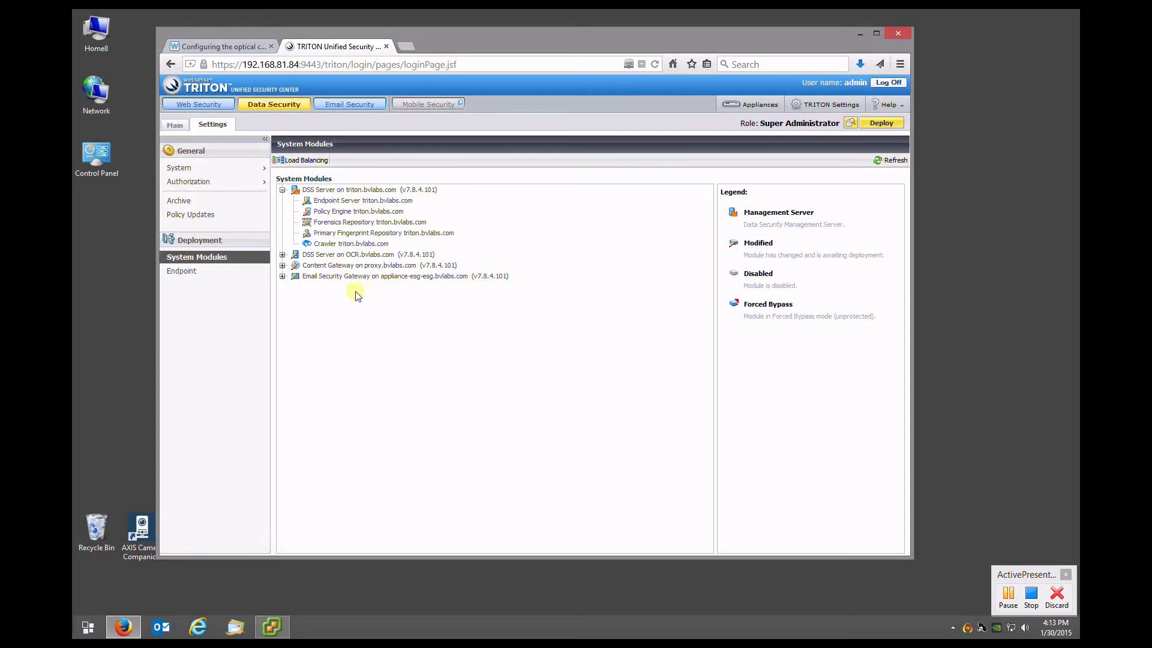
# Enable OCR by OCR Server OCR.bvlabs.com on the proxy.bvlabs.com Policy Engine
pyautogui.click(282, 276)
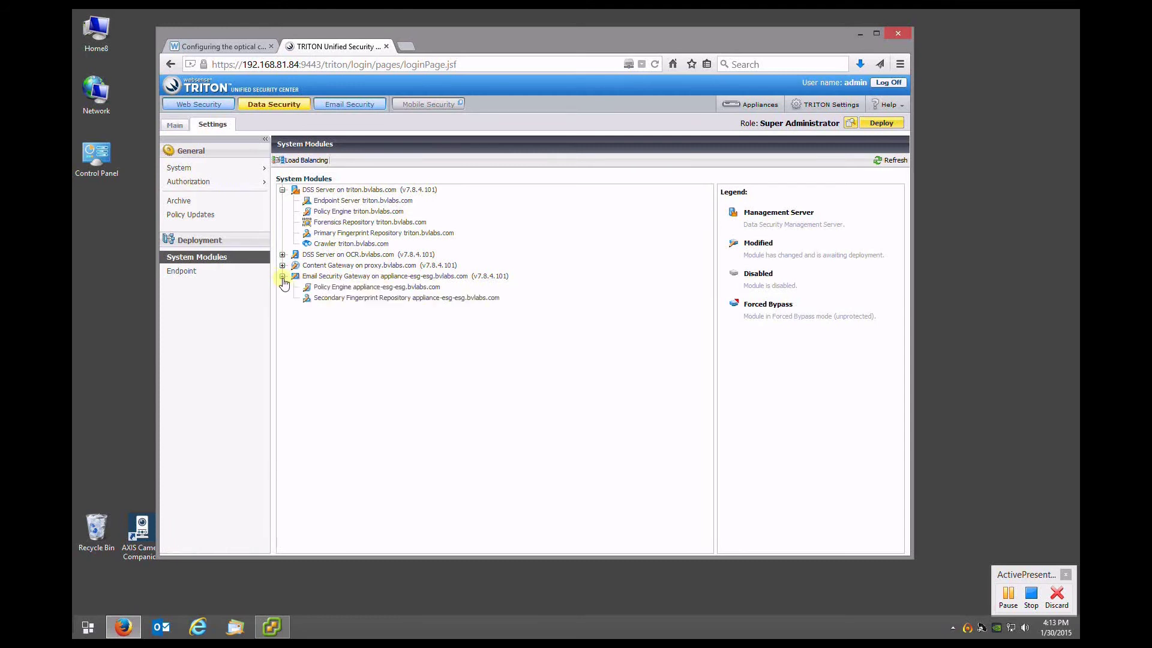
pyautogui.click(282, 265)
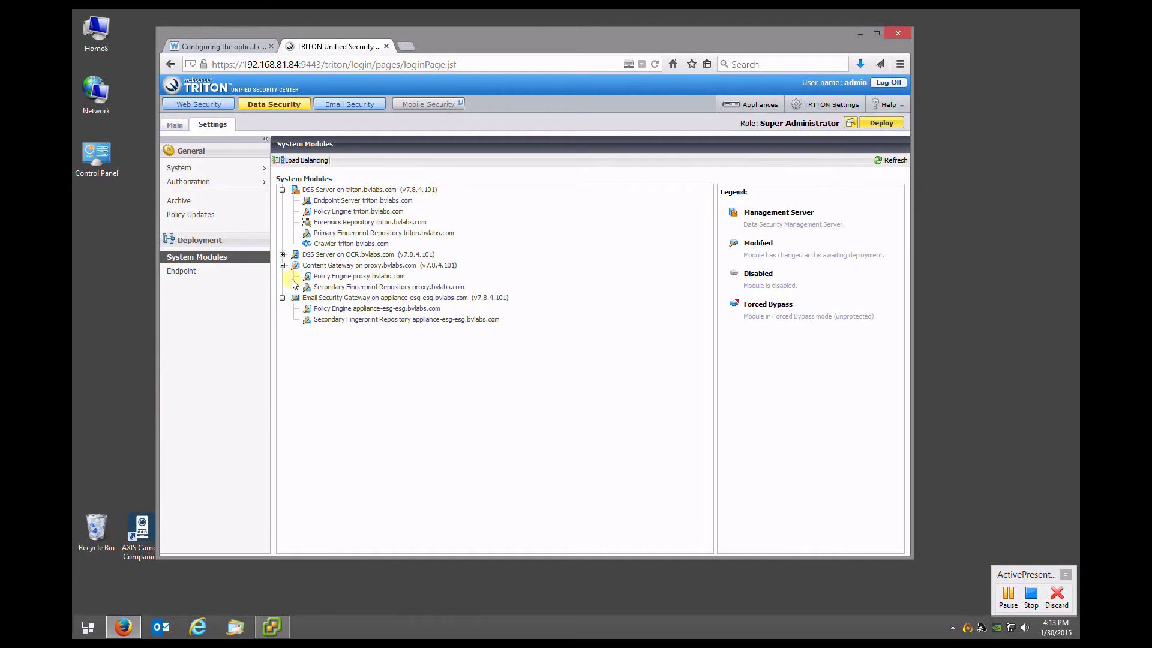
pyautogui.click(327, 281)
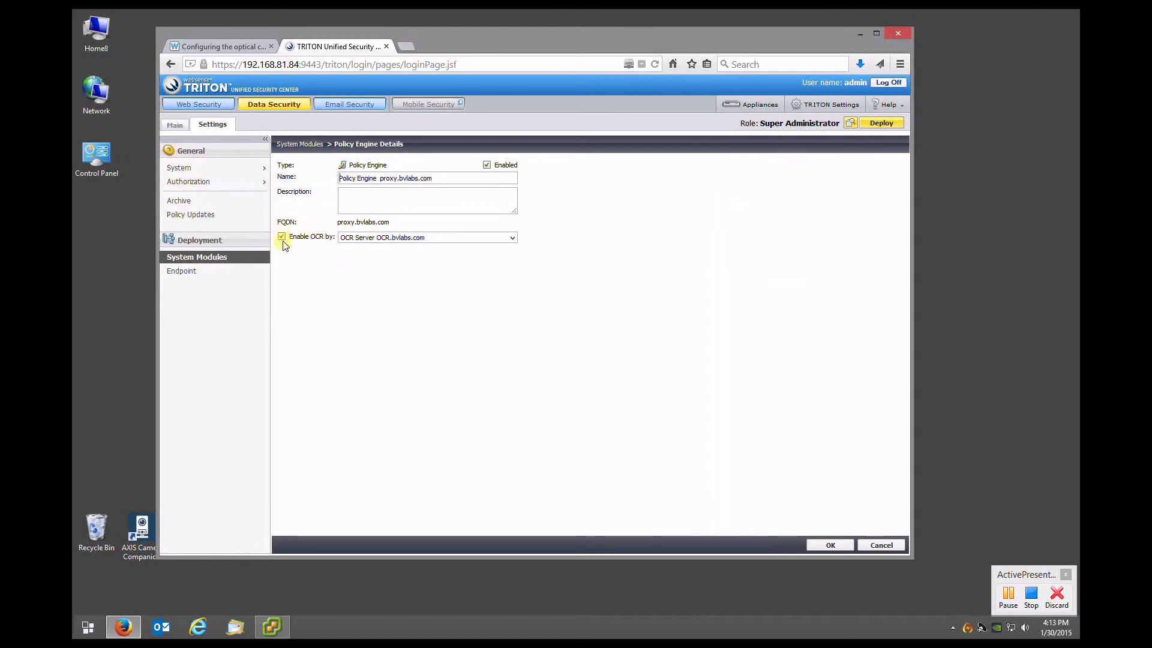
pyautogui.click(380, 239)
pyautogui.click(365, 264)
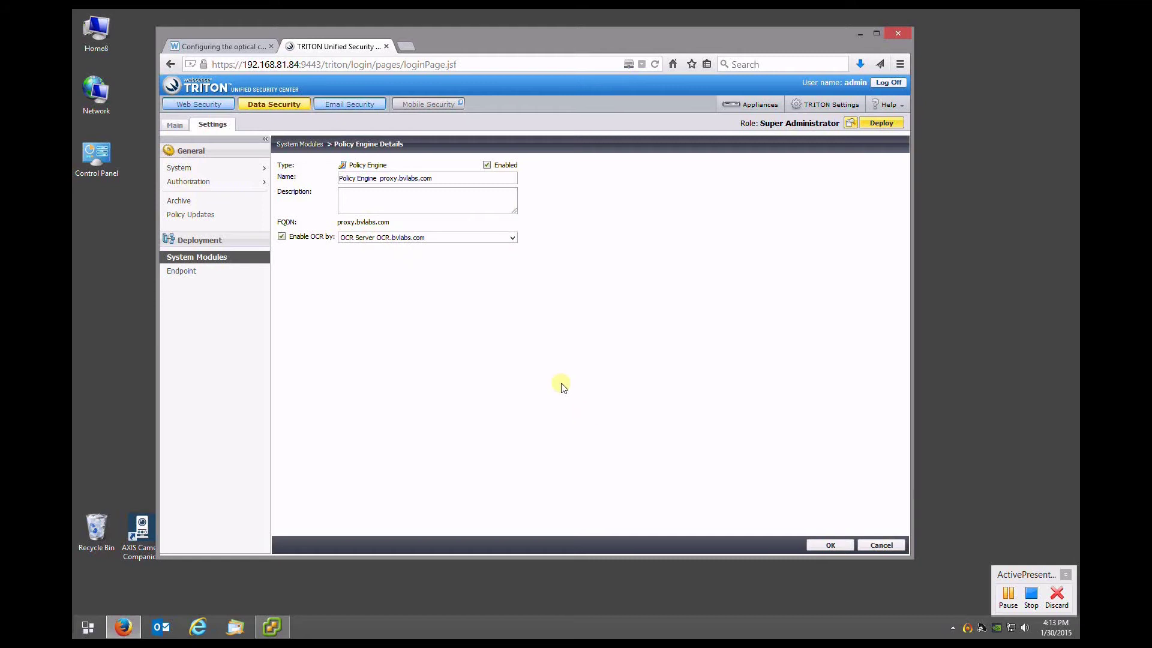
pyautogui.click(830, 545)
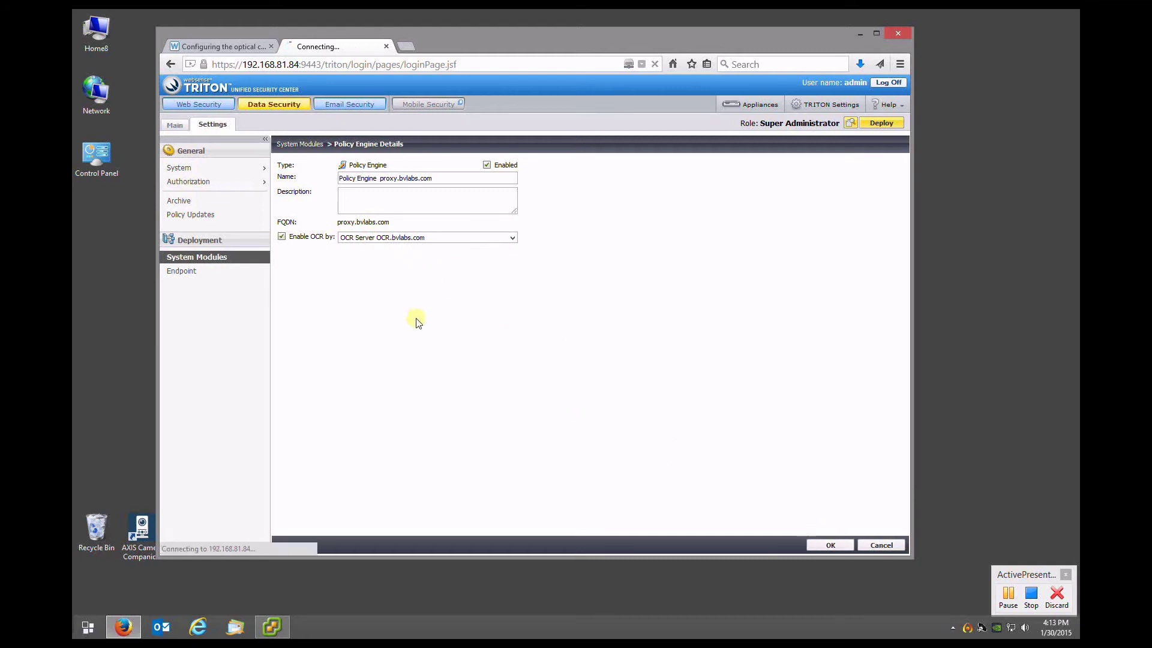
# Apply the same OCR Server OCR.bvlabs.com setting to the Email Security Gateway Policy Engine
pyautogui.click(283, 277)
pyautogui.click(330, 287)
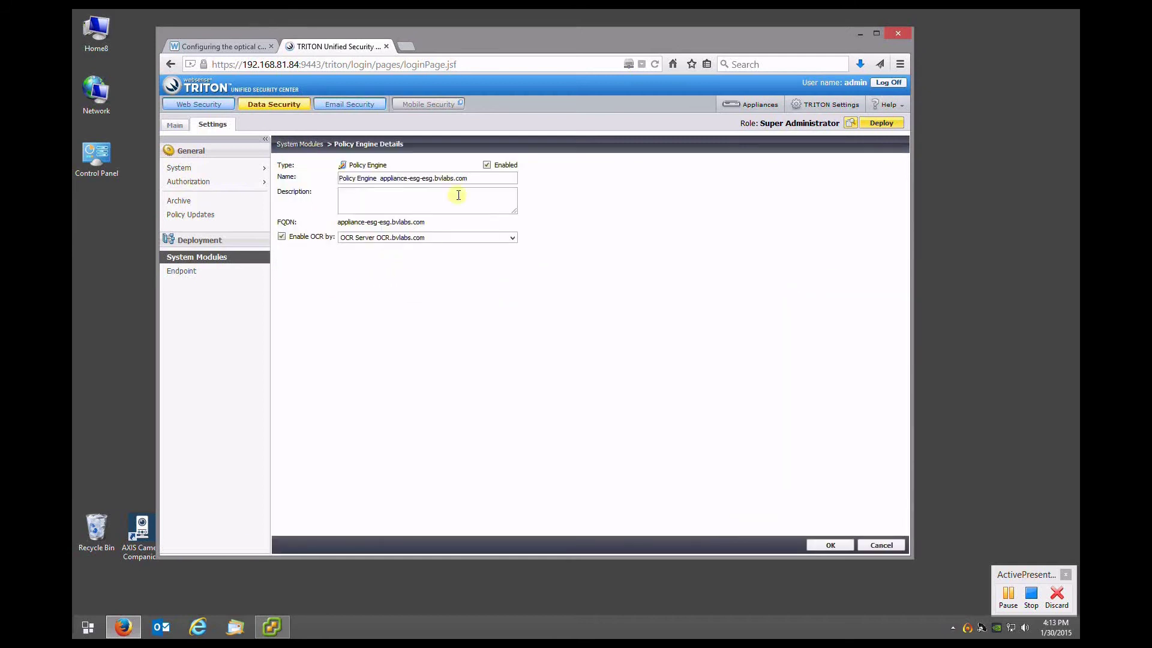
pyautogui.click(830, 546)
pyautogui.click(831, 546)
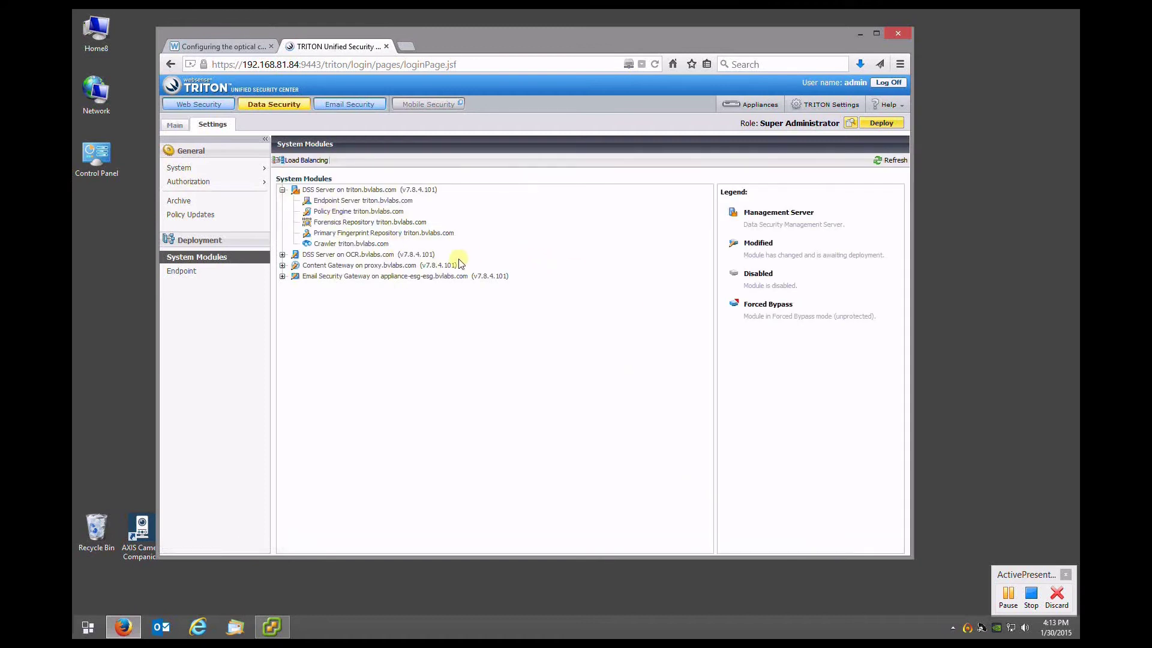
# Refresh System Modules, then deploy the pending settings until every module reports Success
pyautogui.click(892, 157)
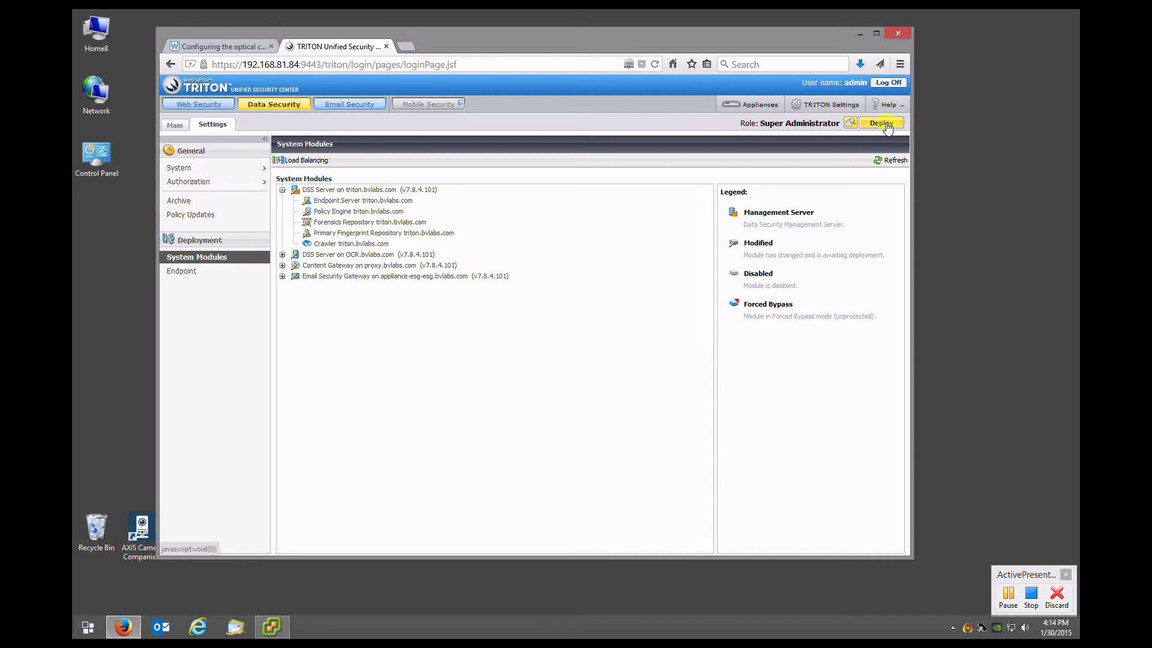
pyautogui.click(867, 128)
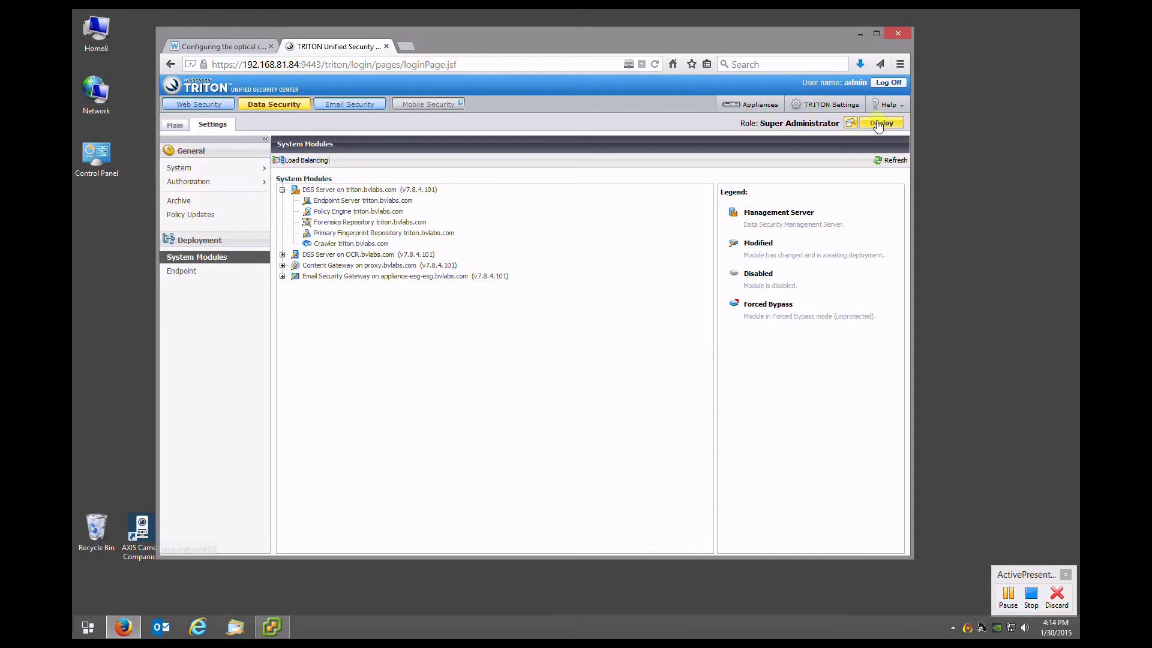
pyautogui.click(880, 127)
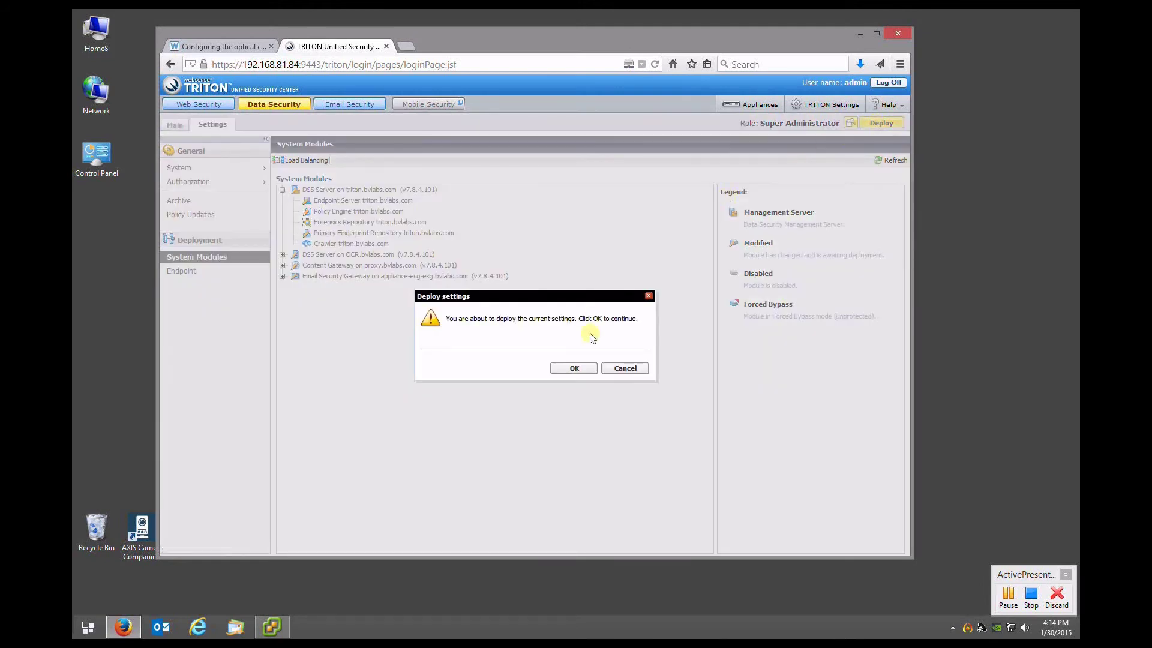
pyautogui.click(579, 367)
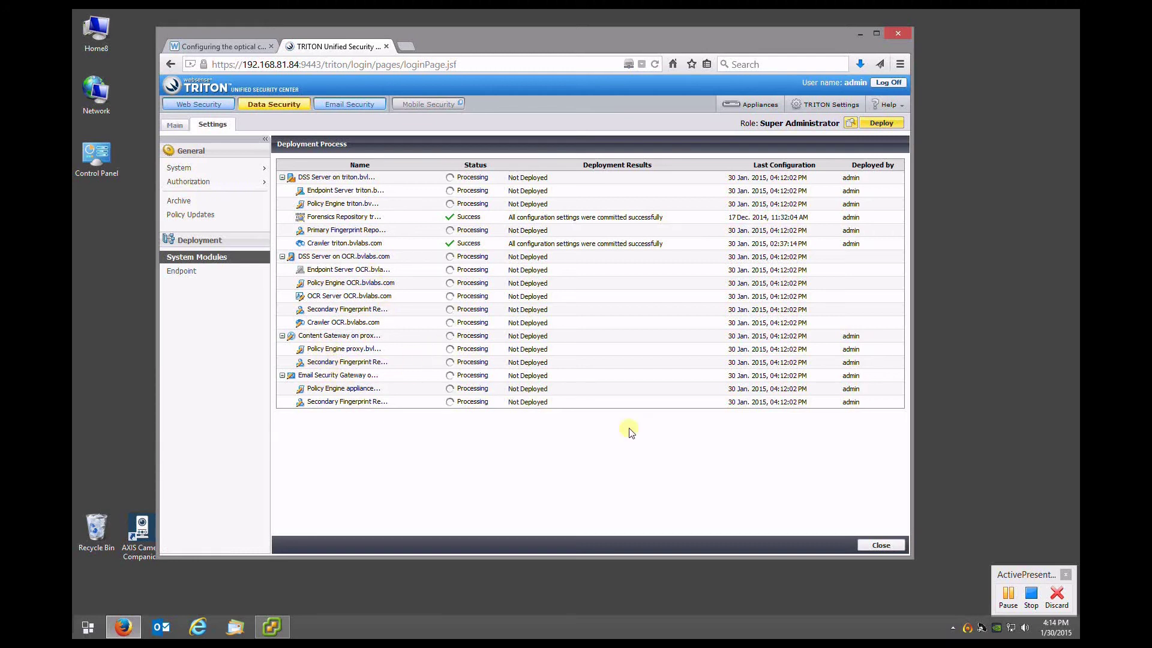
pyautogui.click(1008, 597)
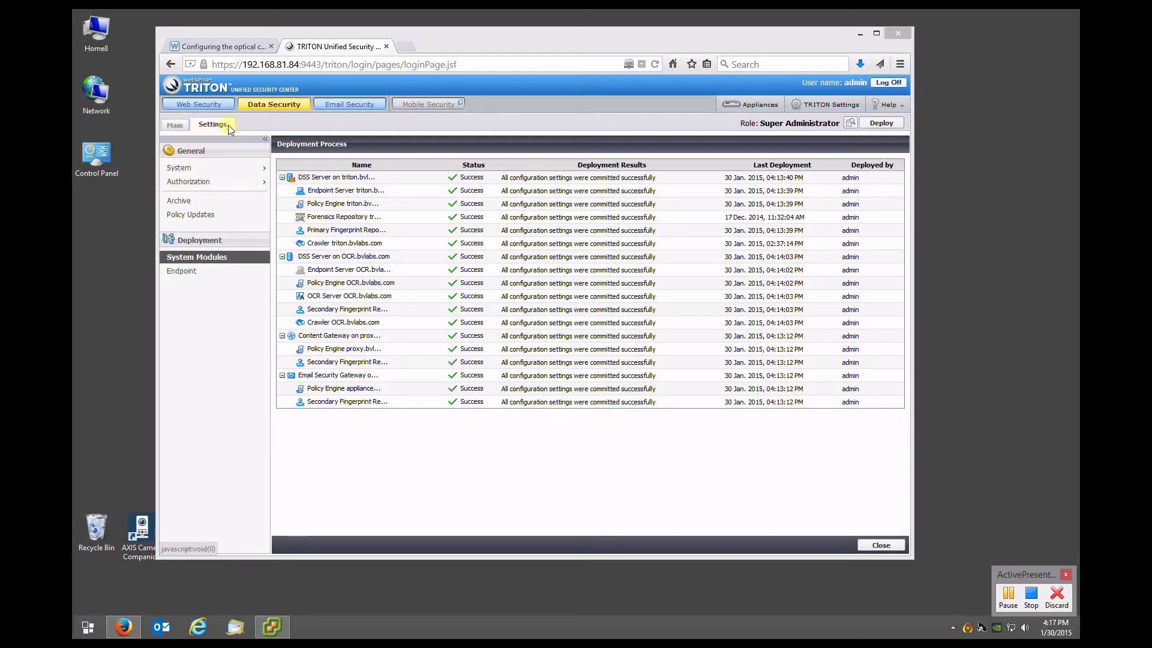
# Open Main > Data Loss Prevention > Incidents (last 3 days), showing 0 incidents, then go to vSphere Client
pyautogui.click(181, 130)
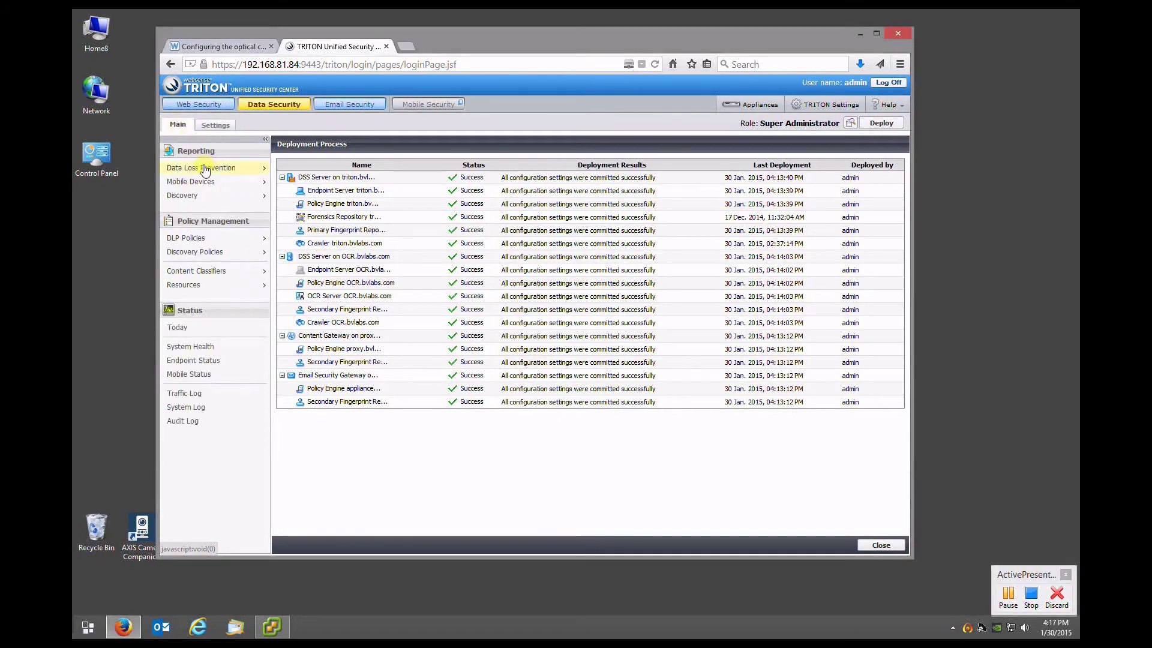
pyautogui.moveTo(204, 168)
pyautogui.click(309, 190)
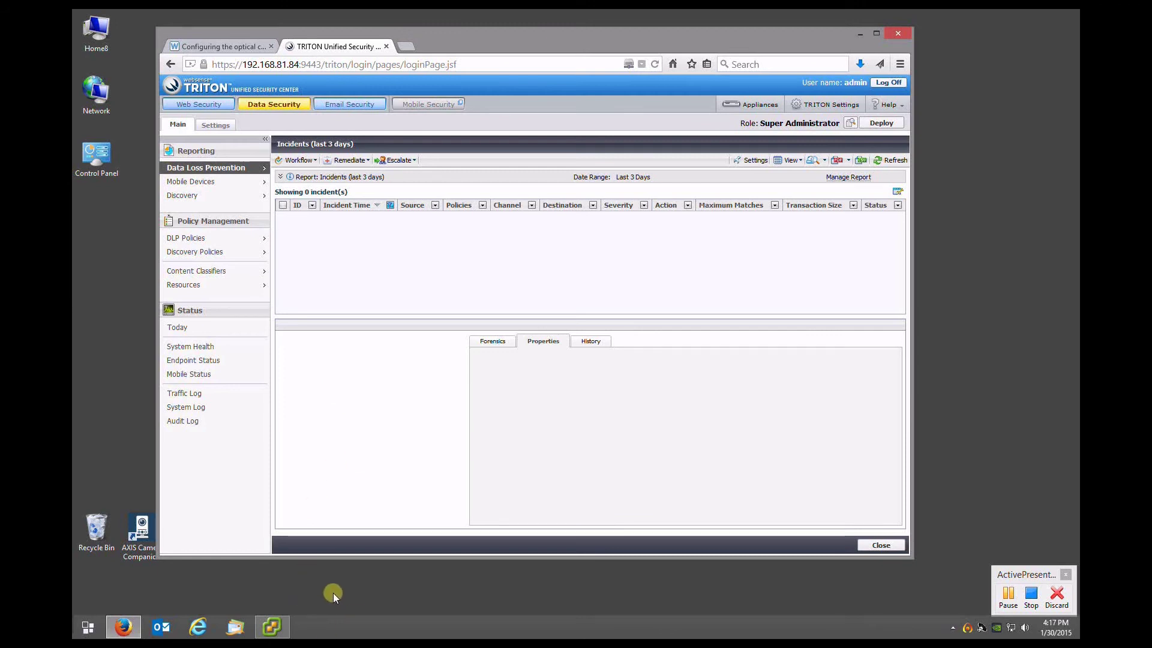
pyautogui.click(299, 586)
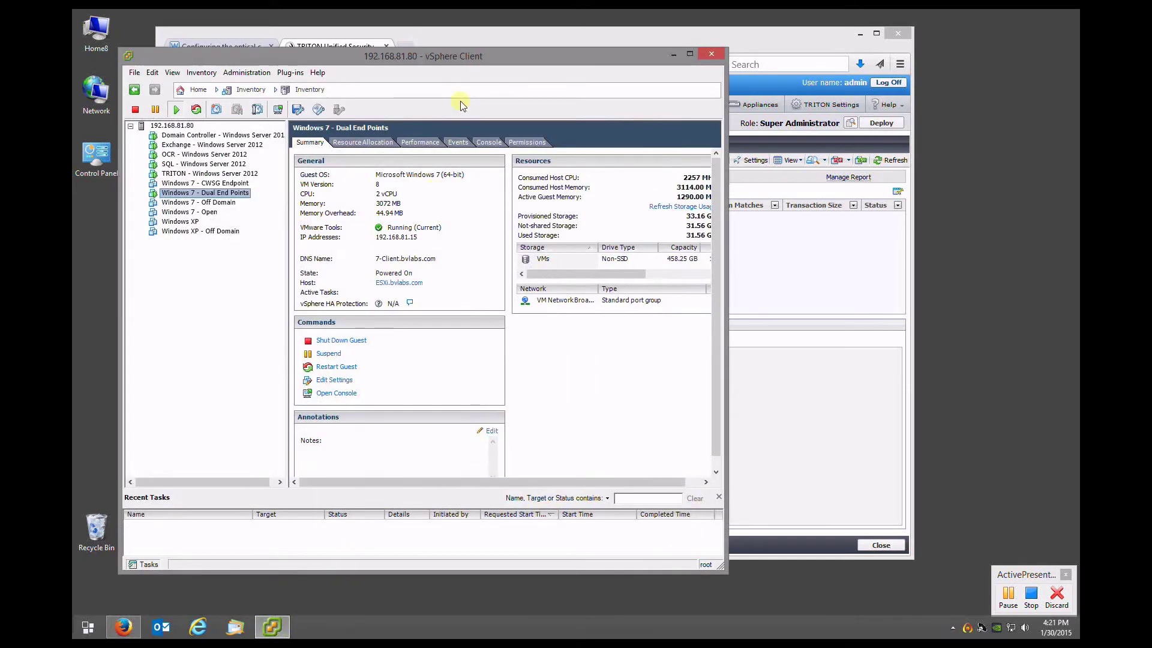
# Open the console of the Windows 7 - Dual End Points VM from its context menu
pyautogui.rightClick(201, 193)
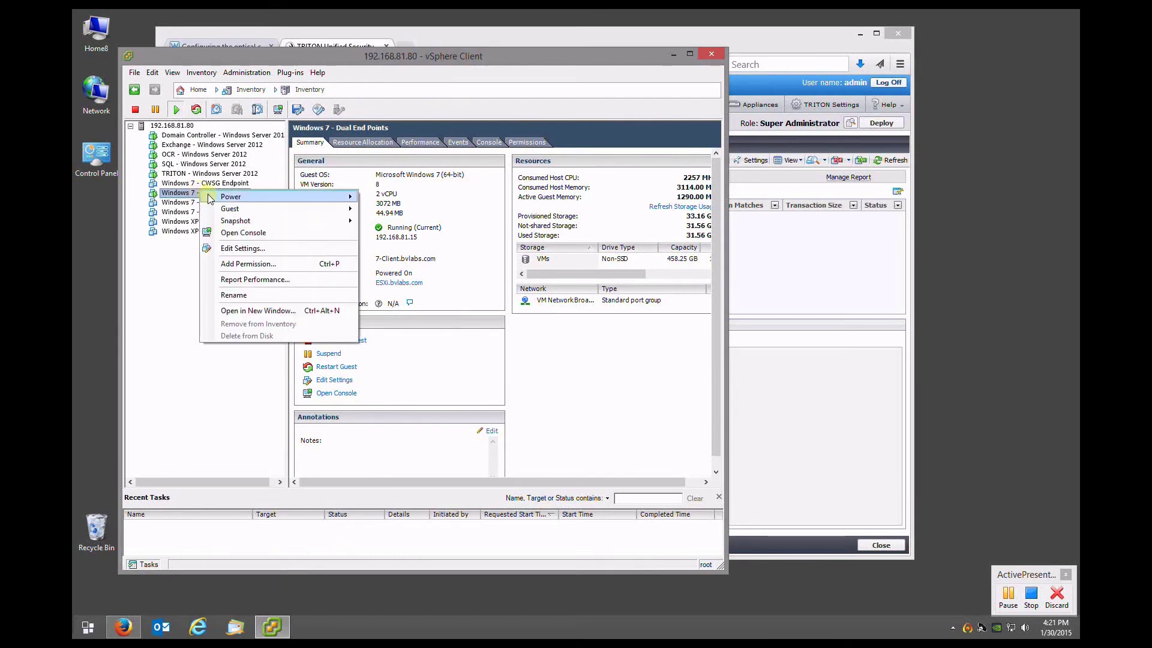
pyautogui.click(242, 234)
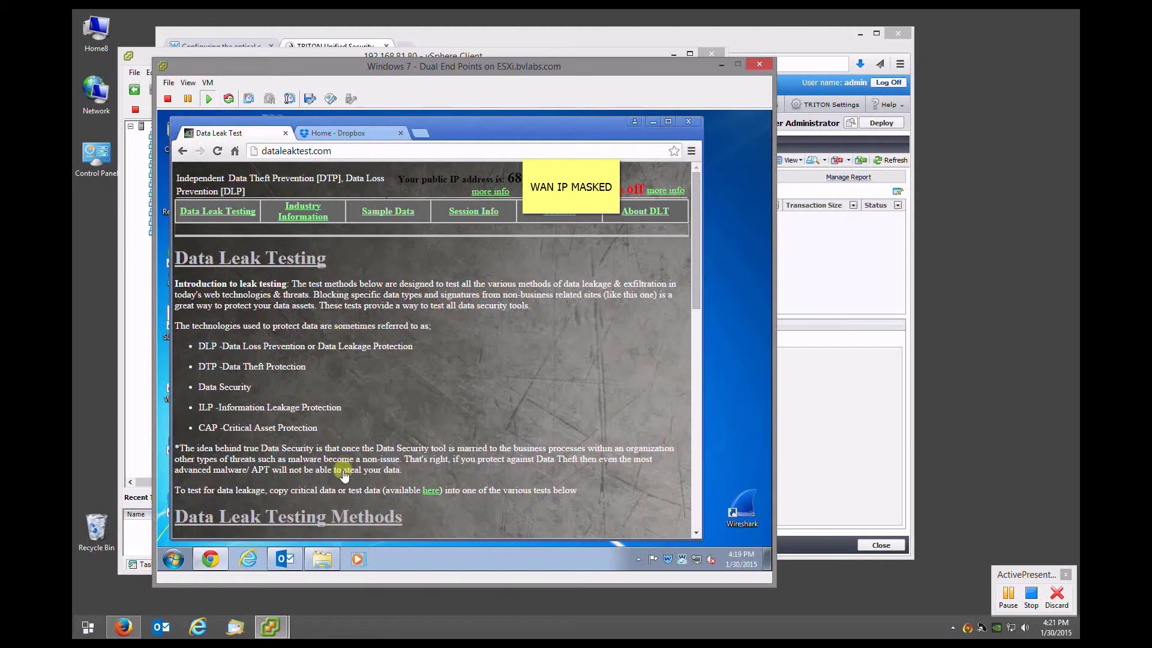
# Open the PII & PCI 2 image from the VM's Desktop folder in Windows Explorer
pyautogui.click(321, 560)
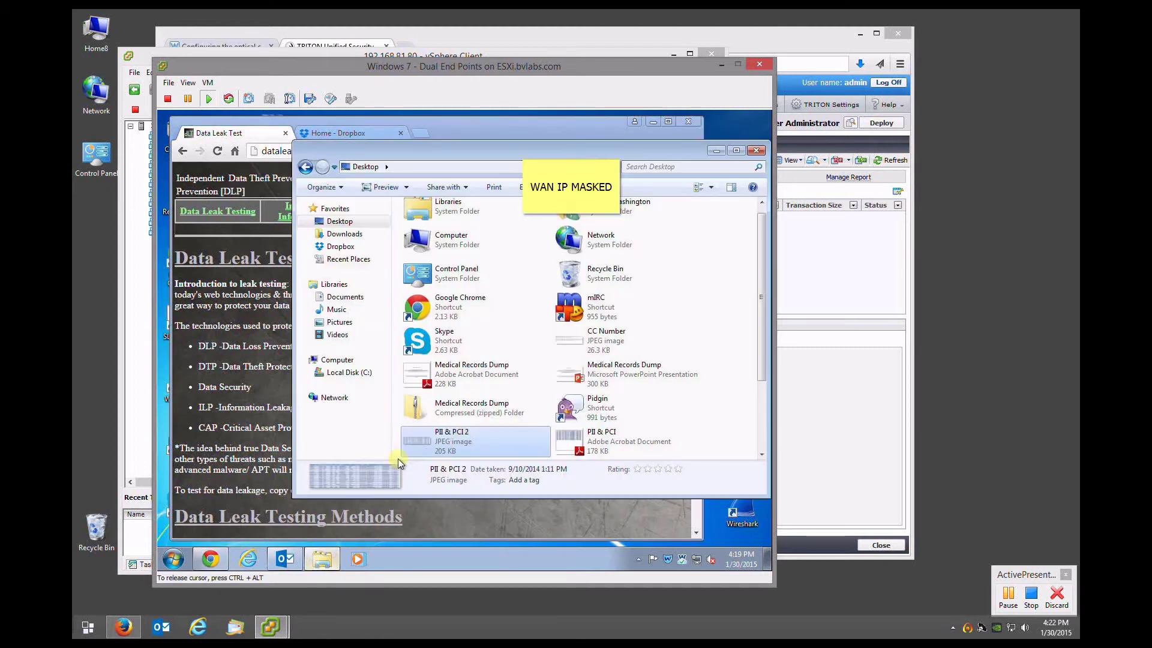
pyautogui.doubleClick(445, 444)
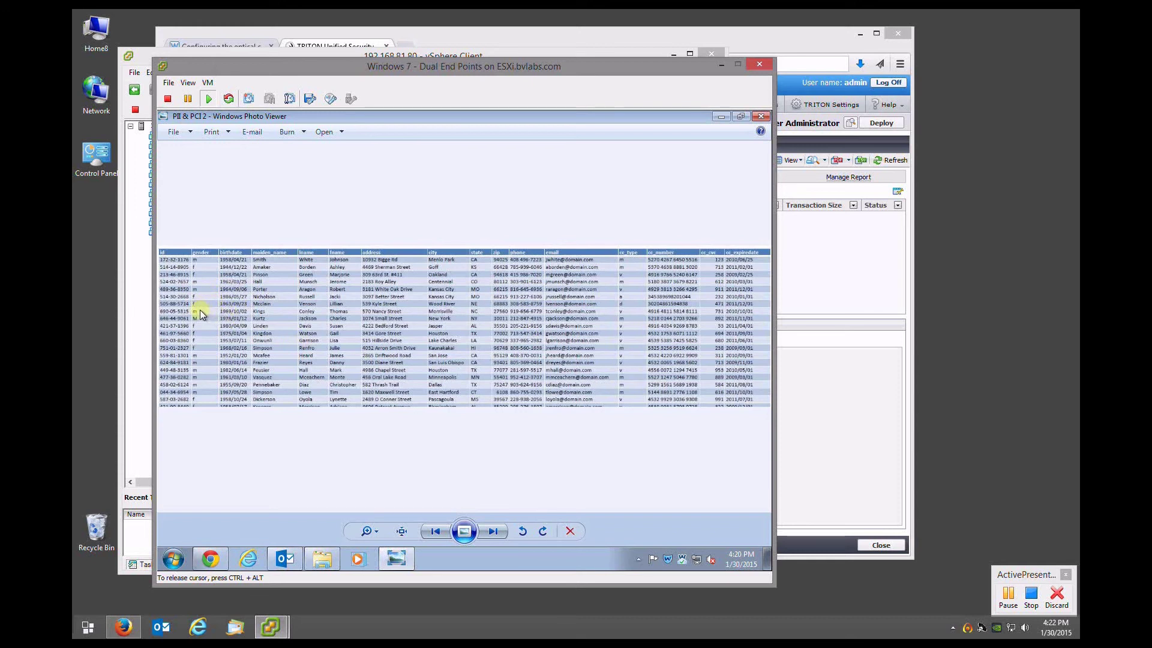
# Zoom and pan across the PII & PCI 2 records table to review every column, then close Photo Viewer
pyautogui.scroll(5, 201, 311)
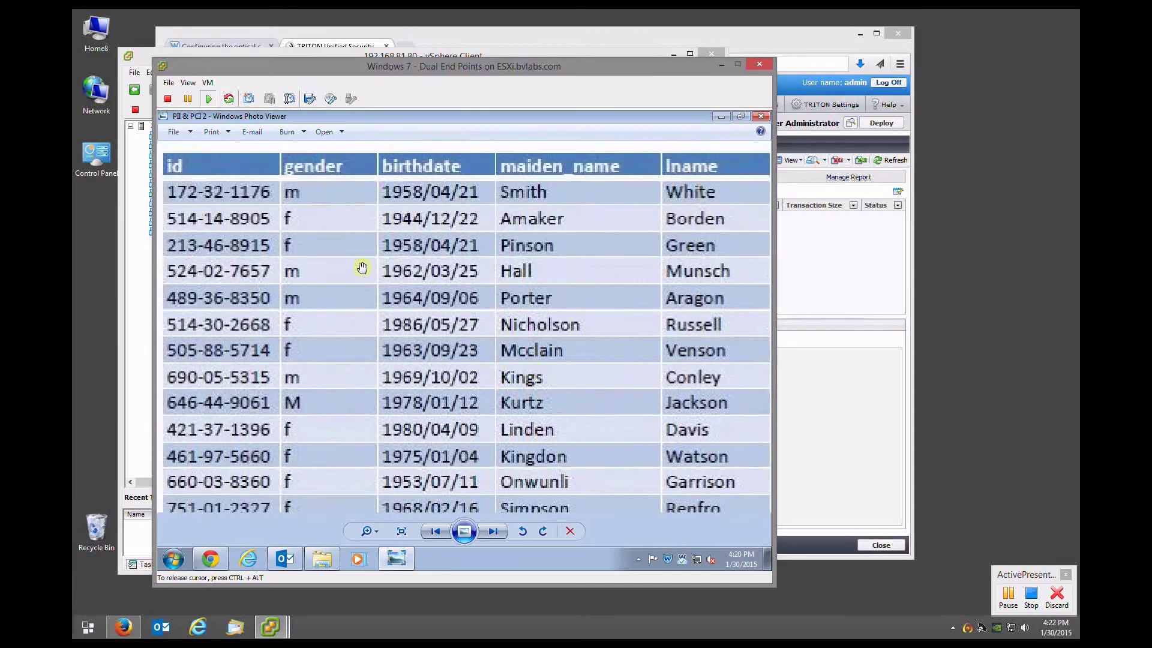
pyautogui.scroll(3, 192, 270)
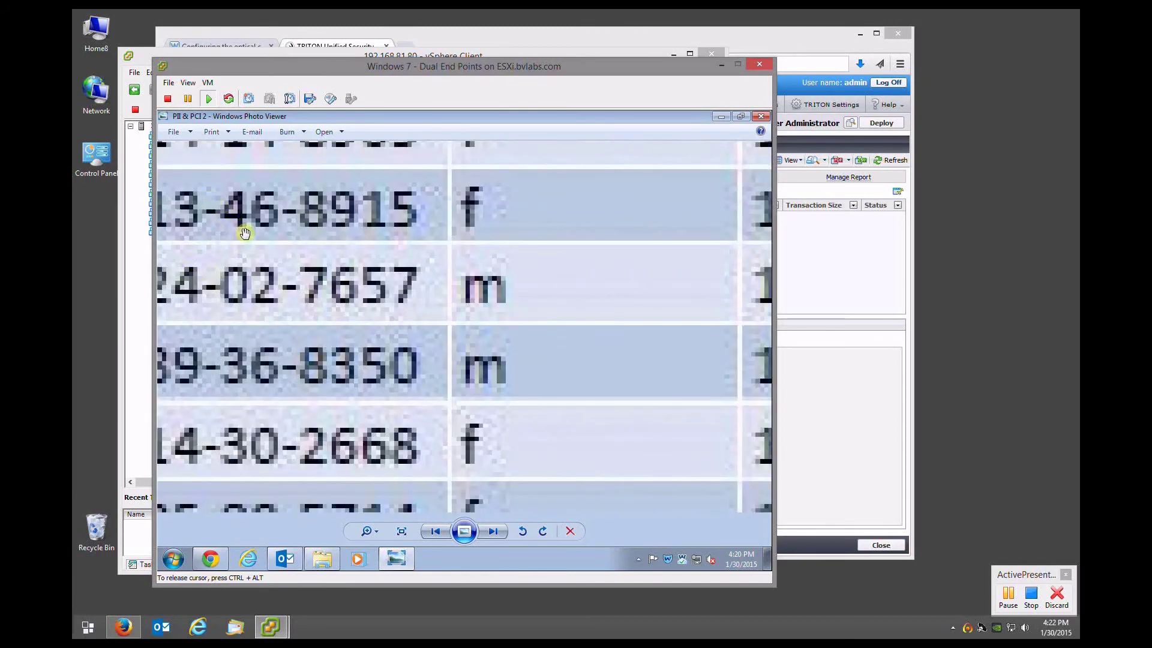
pyautogui.moveTo(243, 250); pyautogui.dragTo(412, 289)
pyautogui.scroll(-1, 410, 290)
pyautogui.scroll(-1, 409, 289)
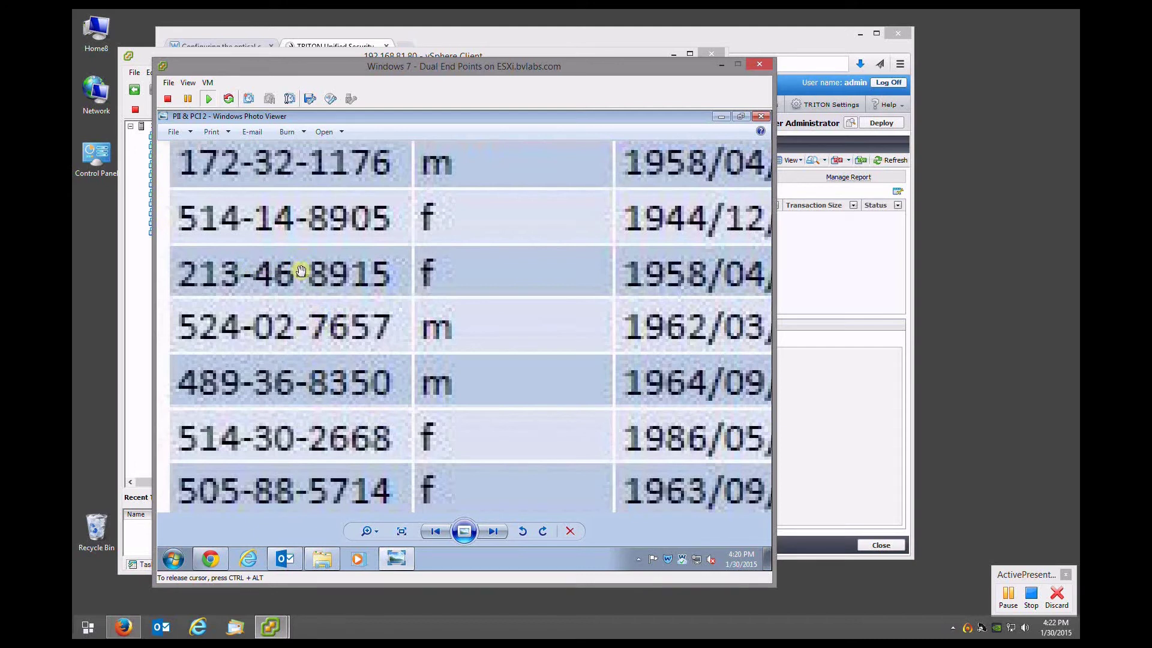
pyautogui.scroll(-1, 299, 250)
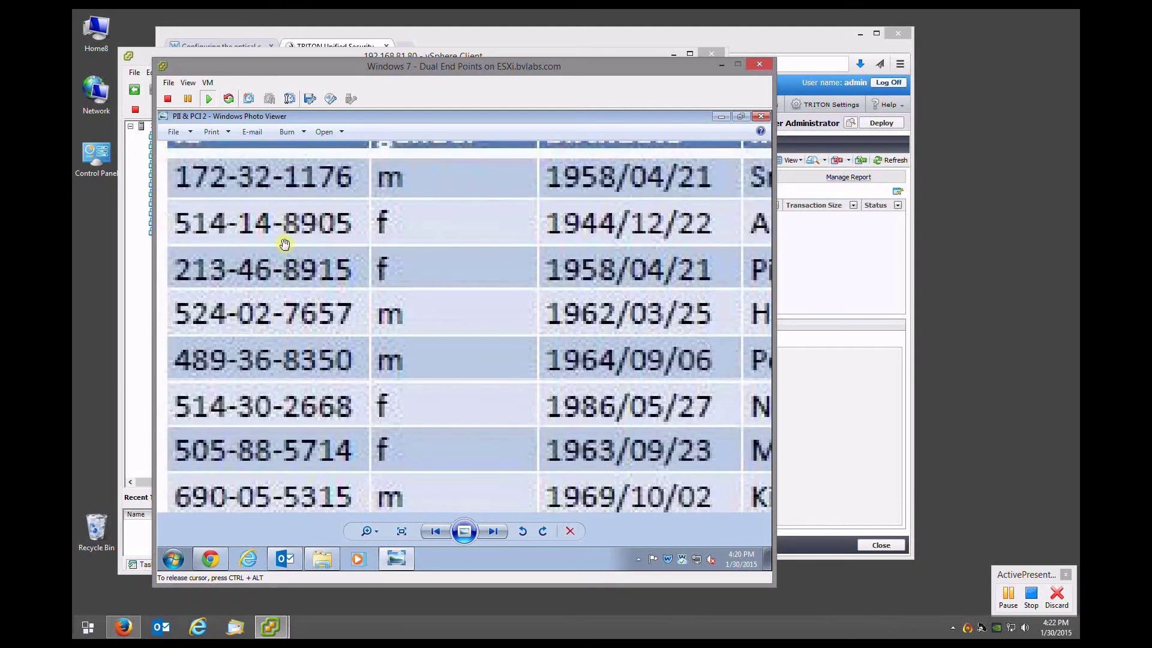
pyautogui.scroll(-1, 284, 244)
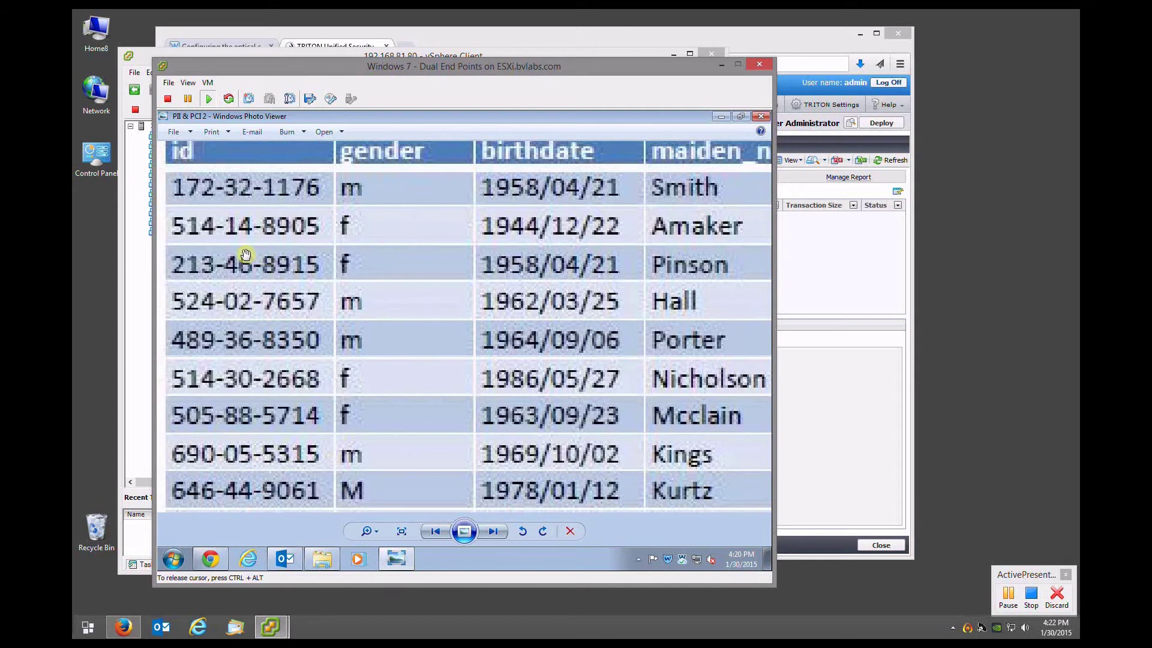
pyautogui.scroll(-1, 258, 225)
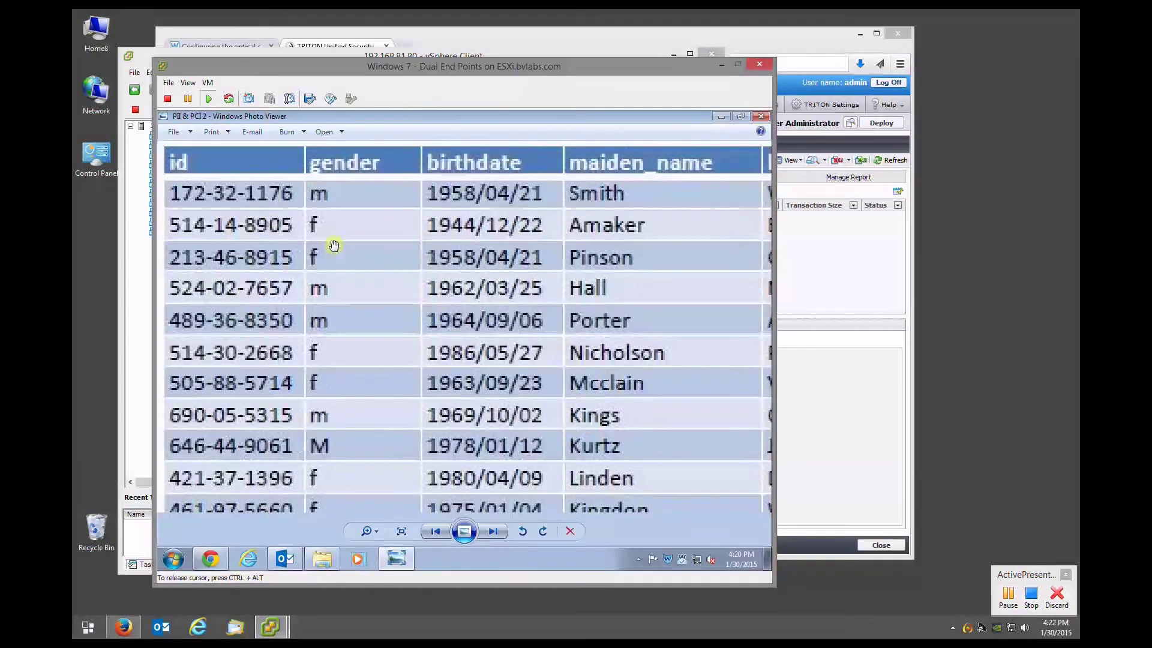
pyautogui.scroll(-1, 201, 228)
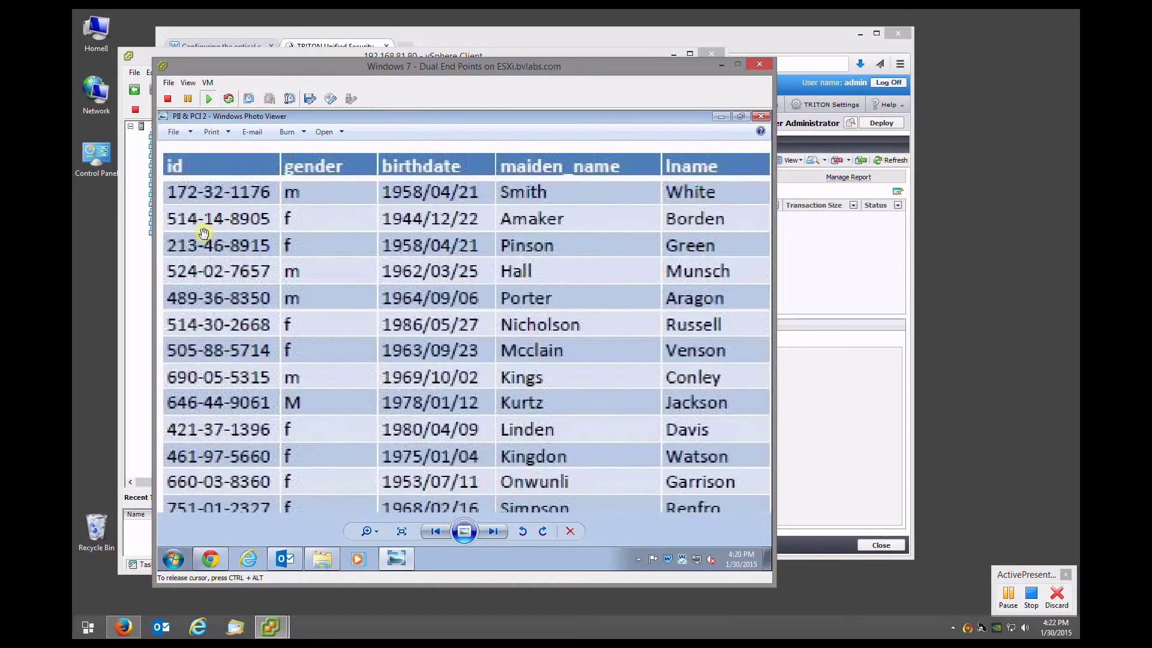
pyautogui.scroll(-1, 329, 257)
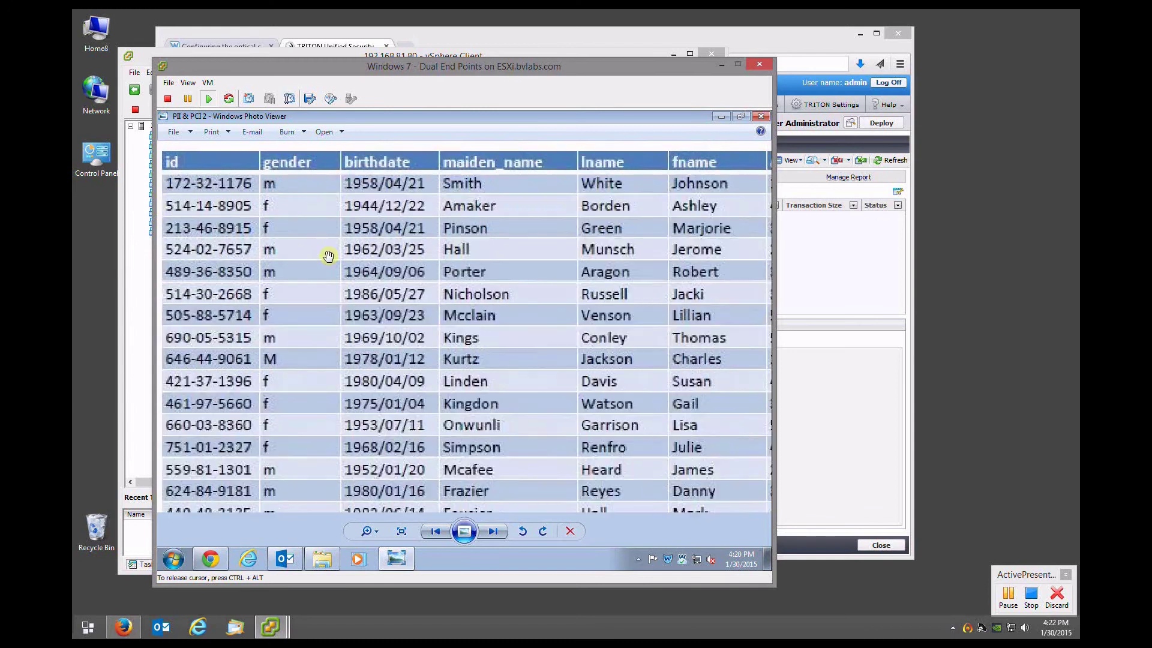
pyautogui.scroll(-2, 329, 257)
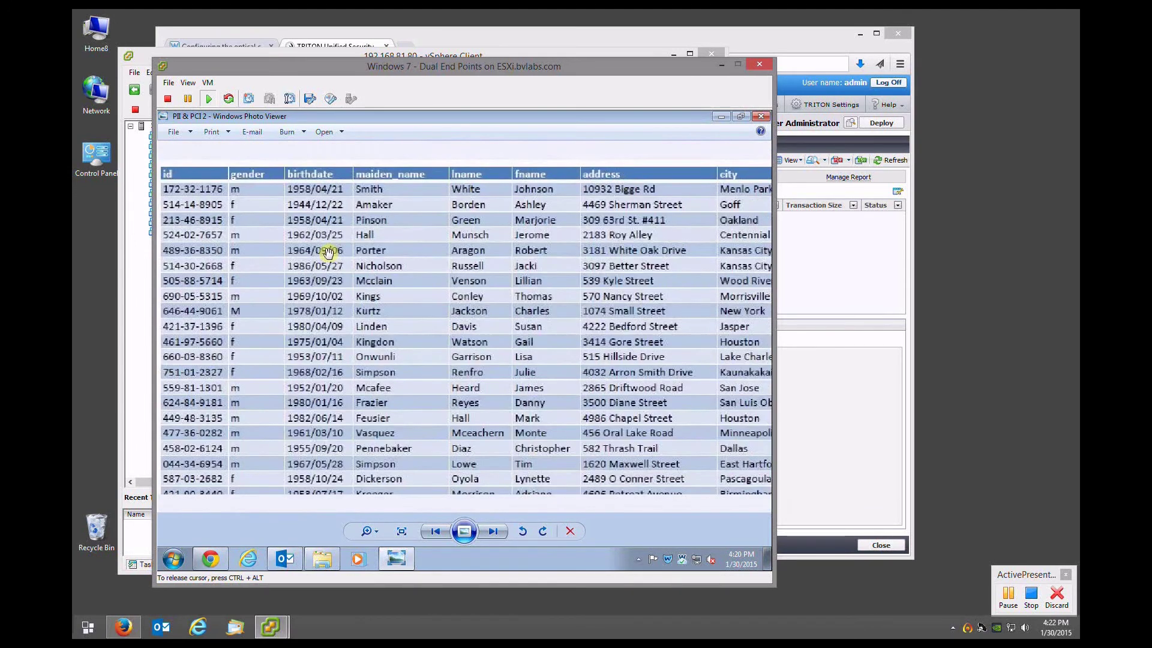
pyautogui.scroll(-1, 329, 253)
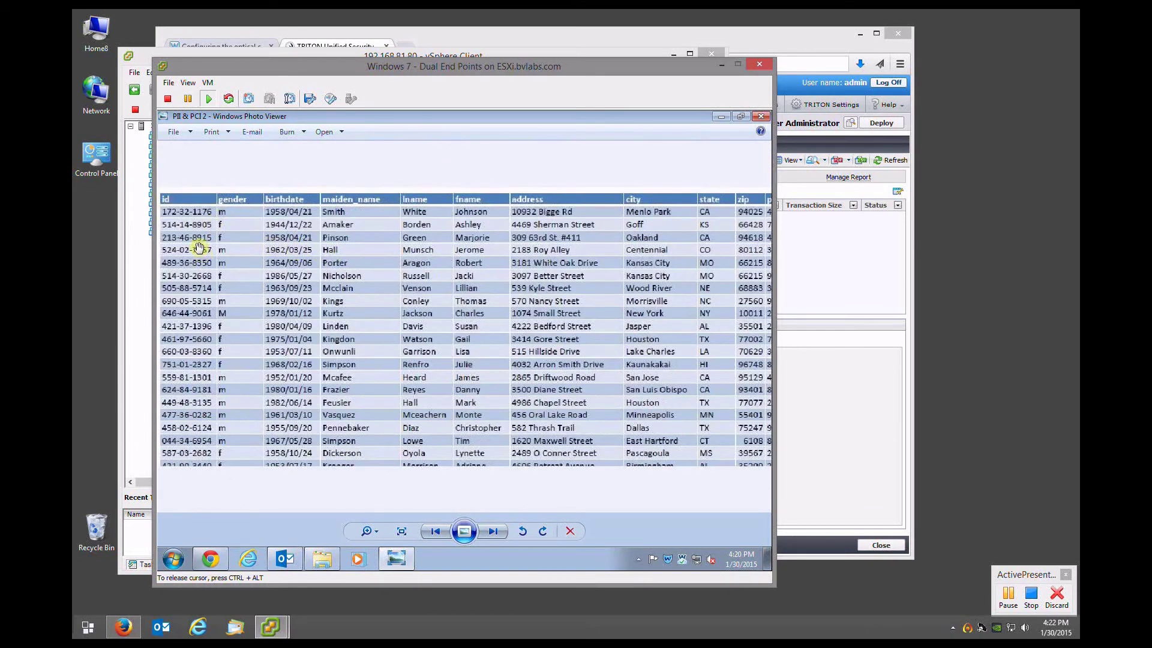
pyautogui.scroll(-2, 460, 251)
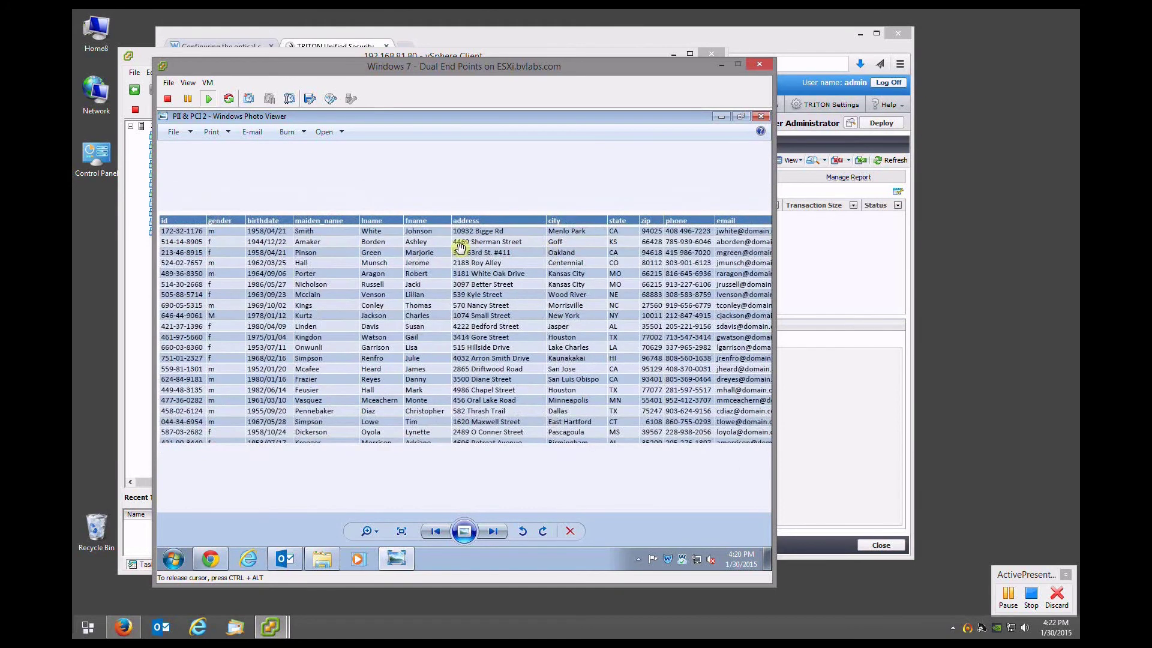
pyautogui.moveTo(340, 280)
pyautogui.mouseDown()
pyautogui.moveTo(324, 284)
pyautogui.moveTo(327, 296)
pyautogui.mouseUp()
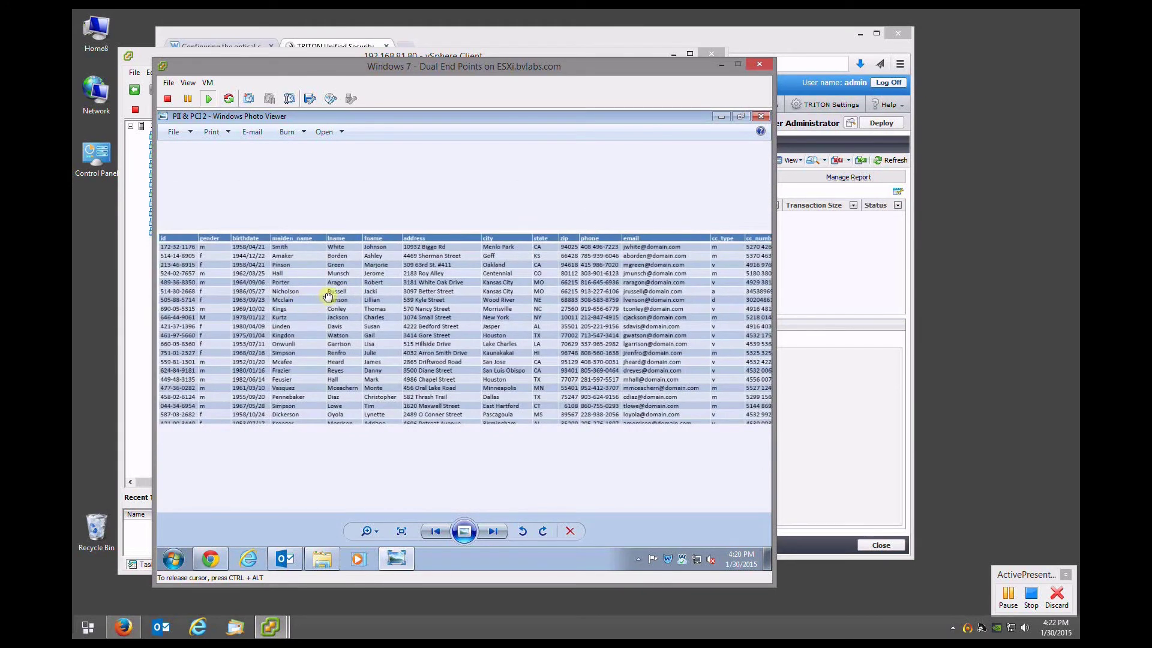
pyautogui.click(762, 118)
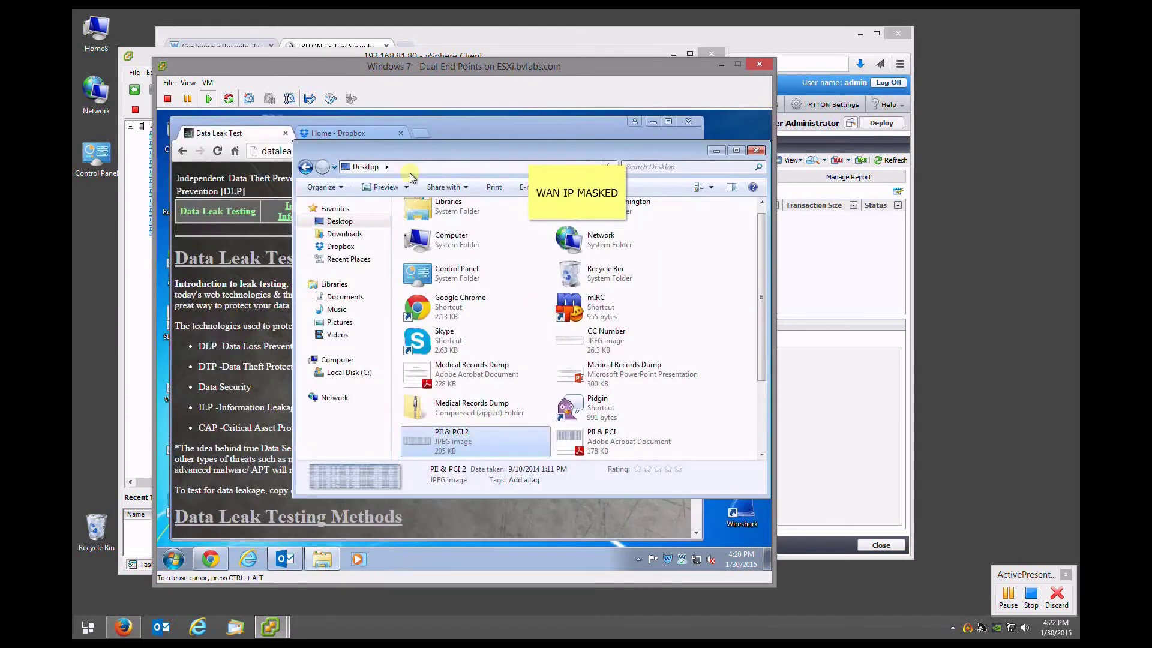
# Go to the Data Leak Test page and open the Test 3 File Upload test
pyautogui.click(192, 416)
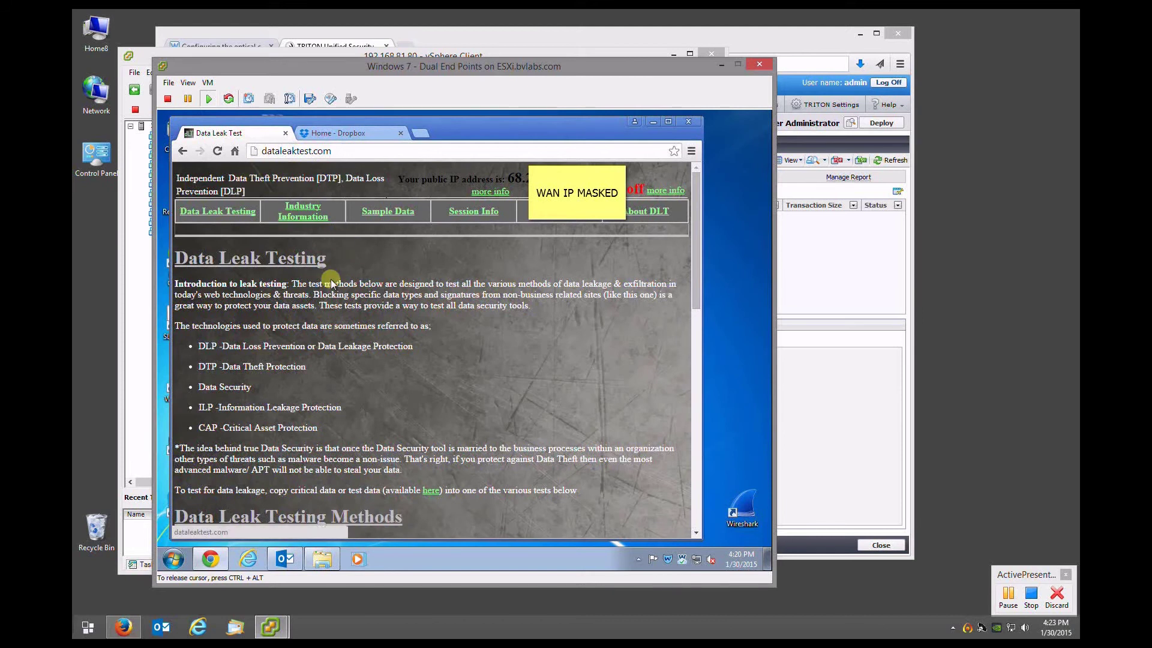
pyautogui.scroll(-4, 303, 295)
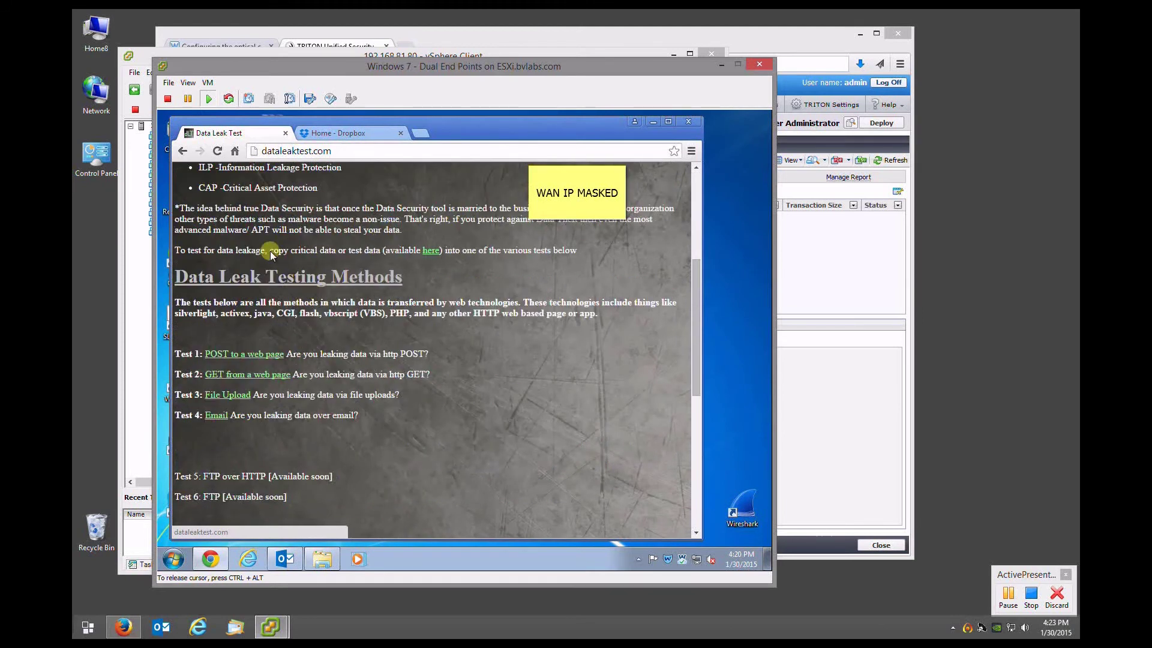
pyautogui.click(227, 396)
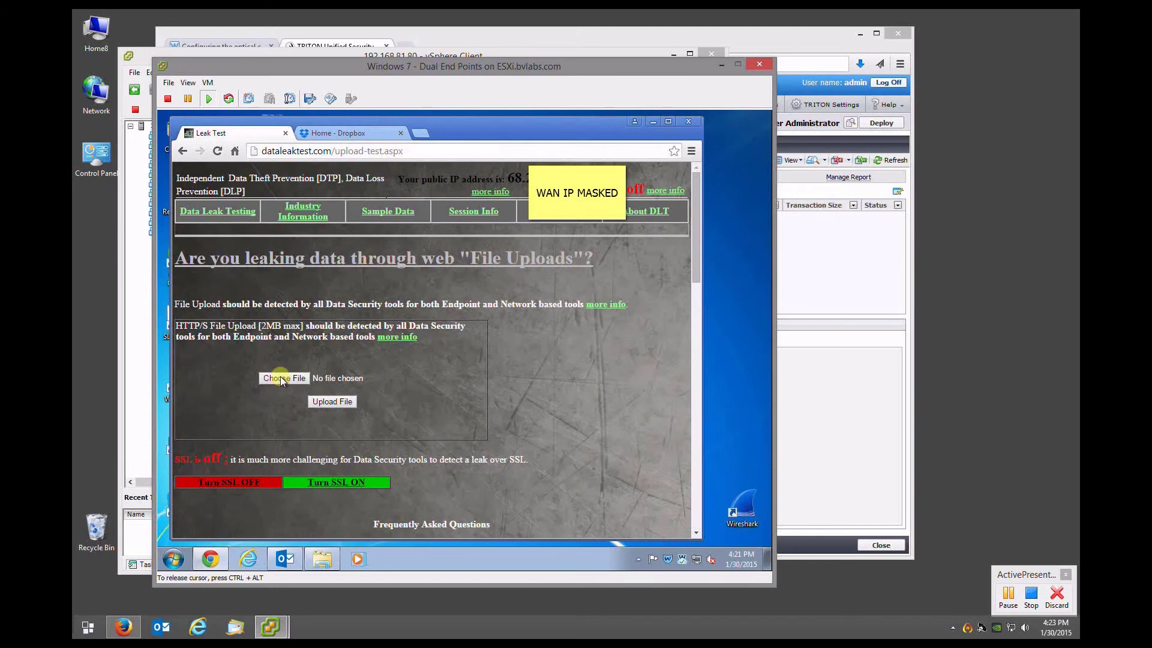
# Select PII & PCI 2.JPG and upload it, triggering the 'Content blocked by your organization' page
pyautogui.click(285, 381)
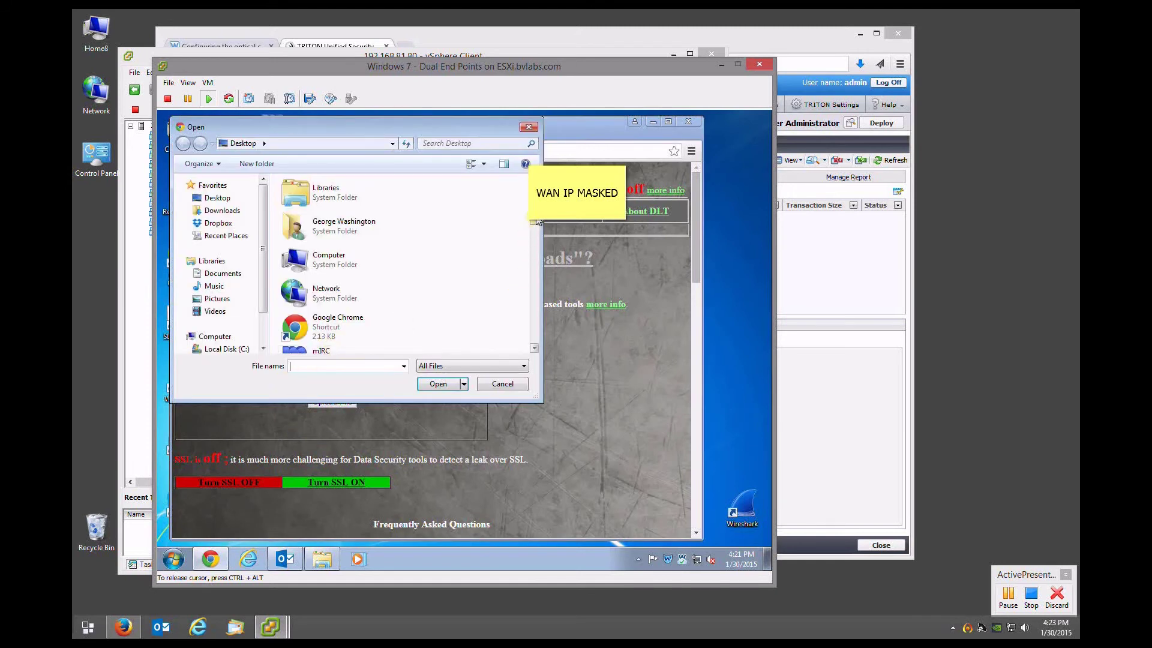
pyautogui.scroll(-5, 536, 277)
pyautogui.scroll(-3, 536, 278)
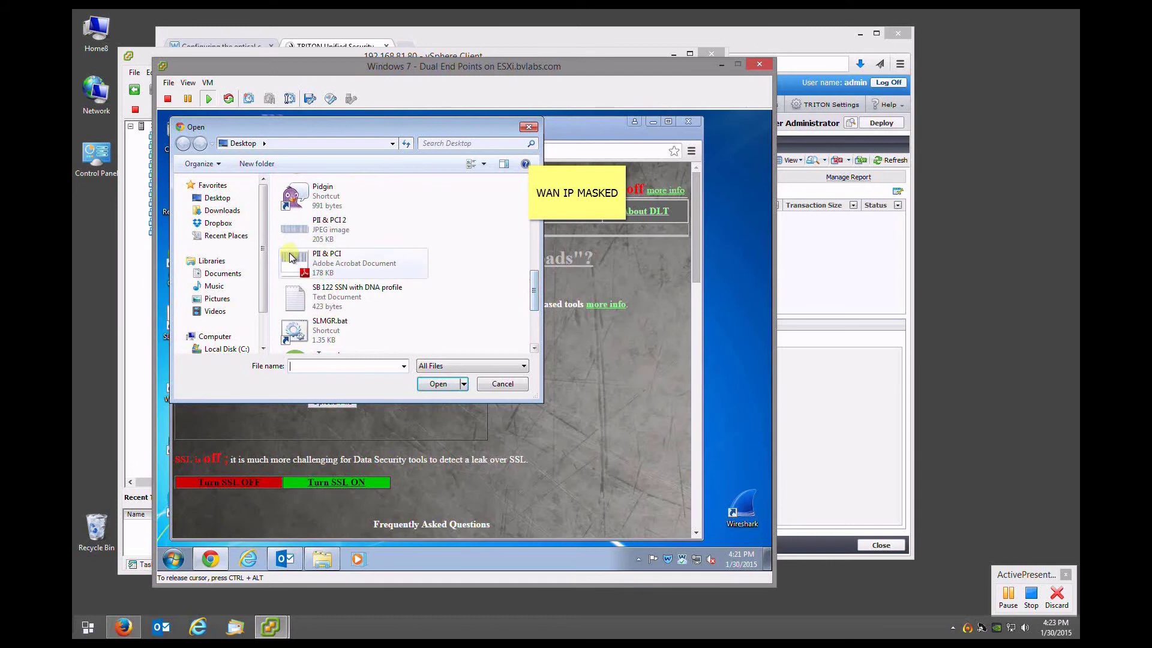
pyautogui.doubleClick(283, 240)
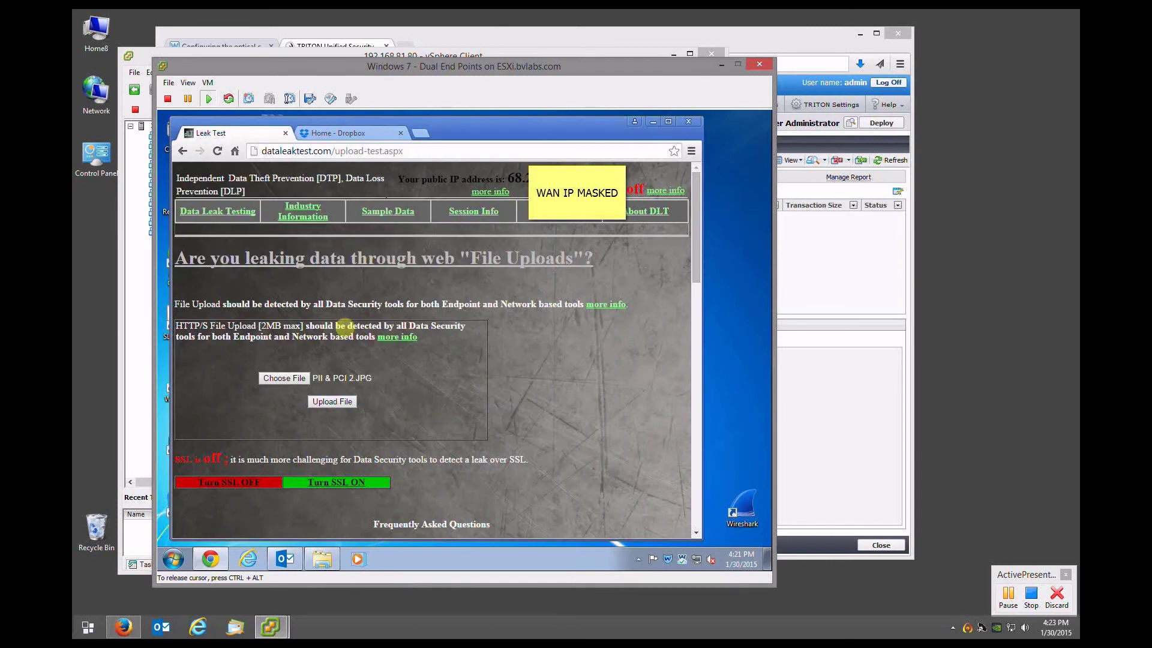
pyautogui.click(329, 401)
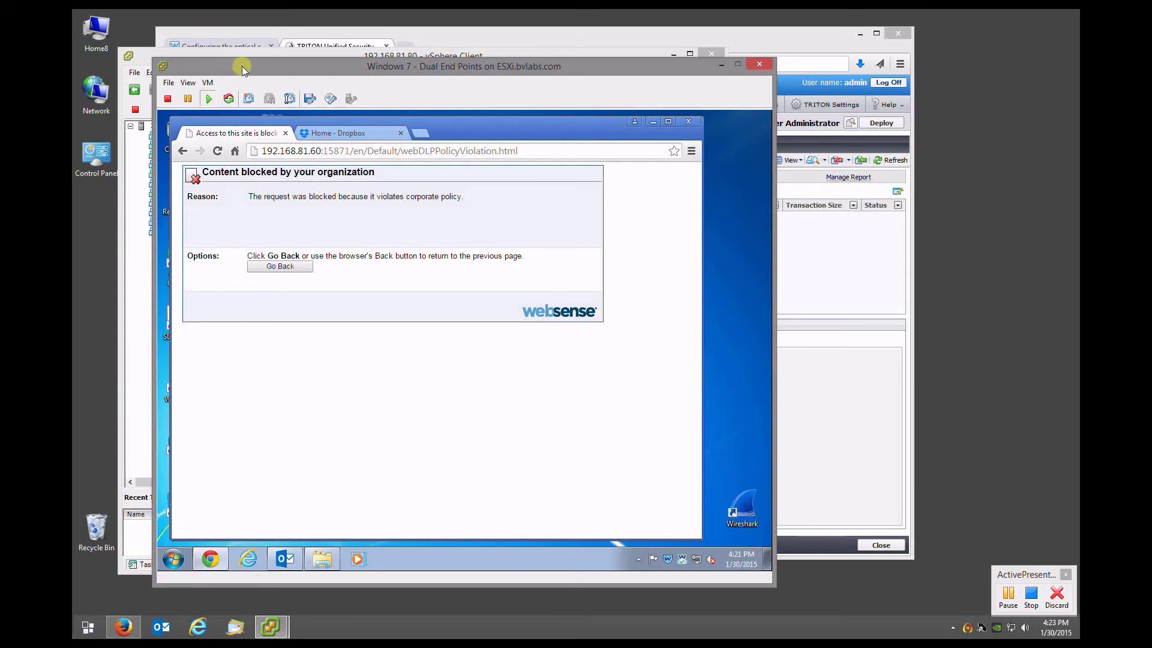
# In Home - Dropbox, upload PII & PCI 2.JPG, which ends with an Upload Error
pyautogui.click(335, 135)
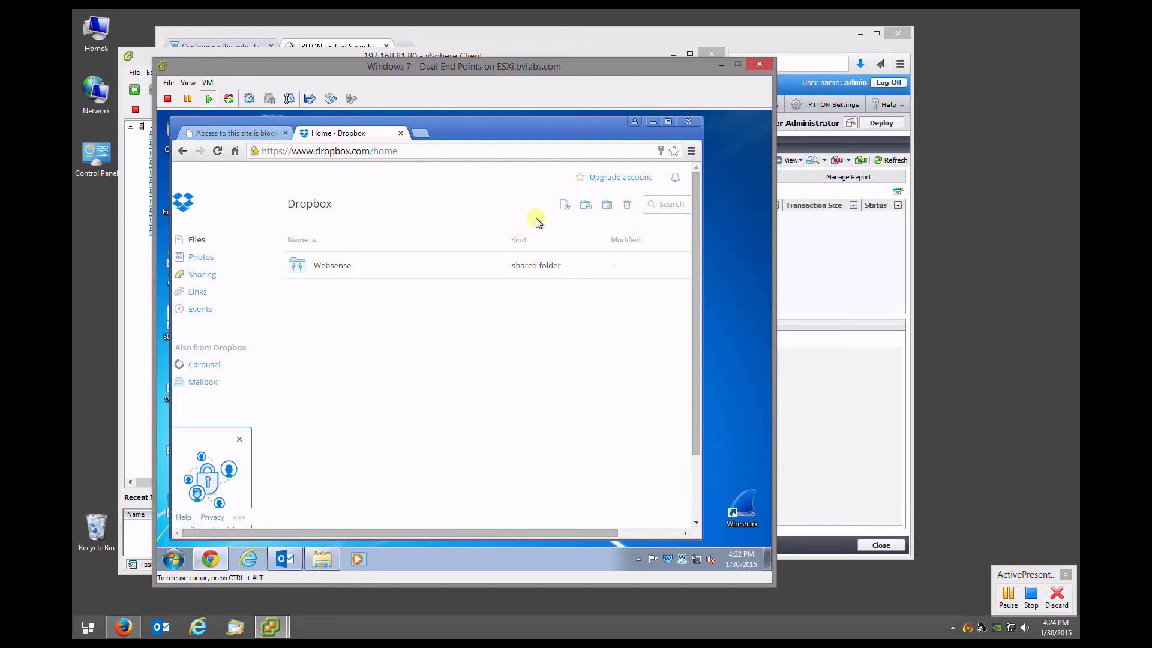
pyautogui.click(565, 207)
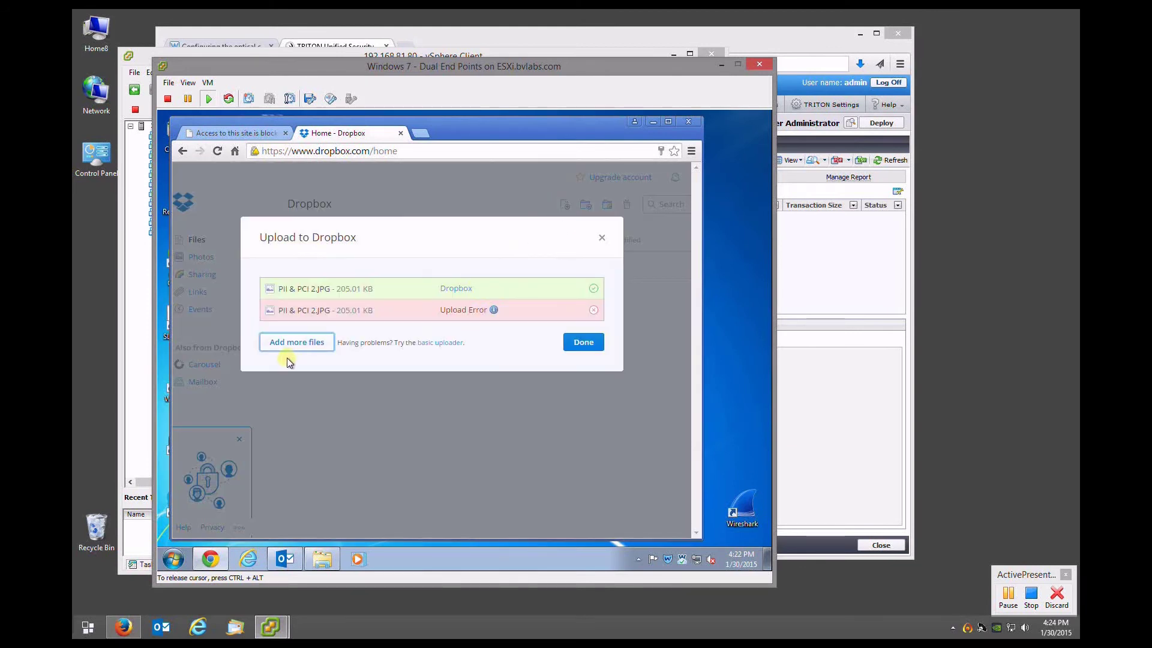
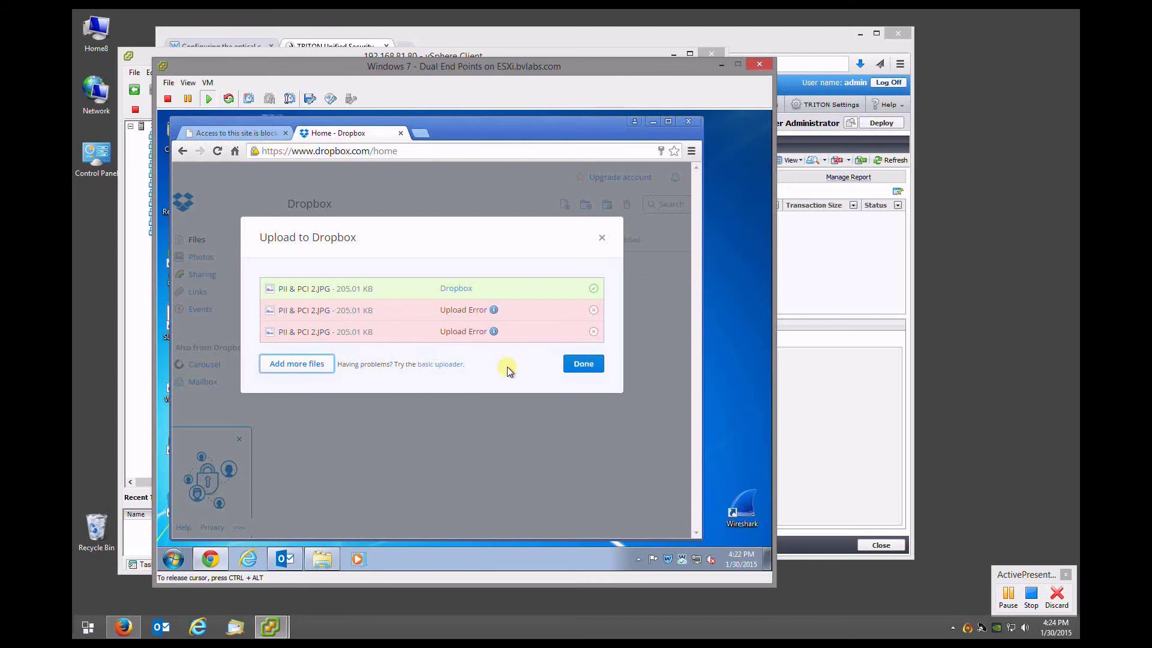
# Close the Dropbox upload error, reload the Dropbox home page, and switch to the TRITON console
pyautogui.moveTo(493, 333)
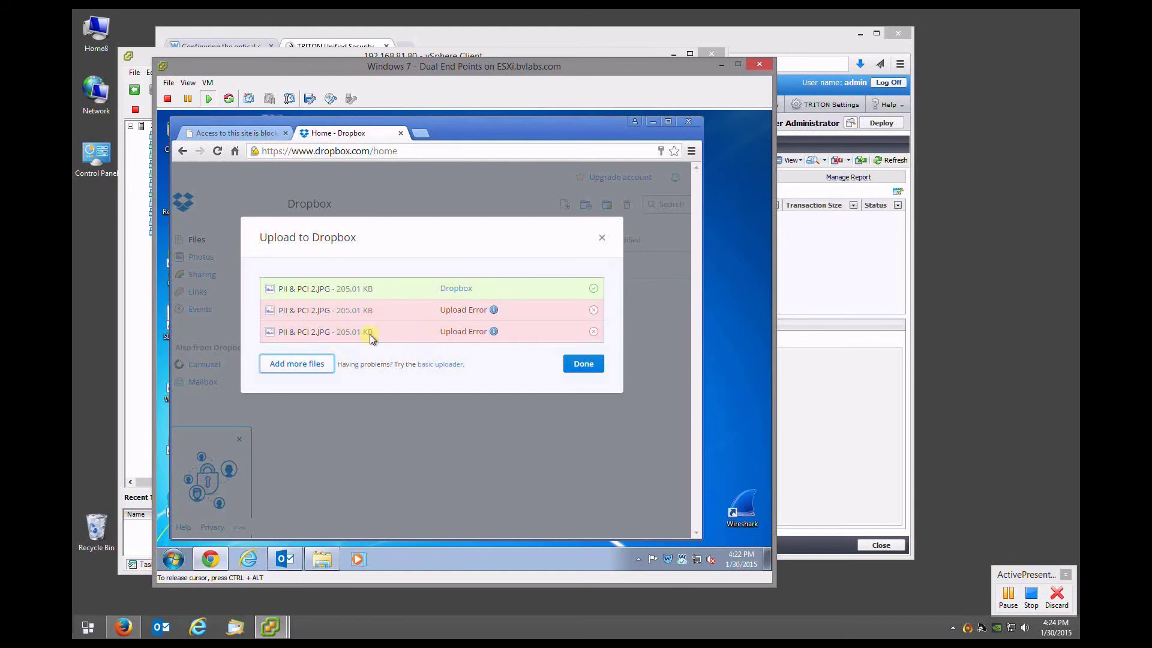
pyautogui.click(582, 366)
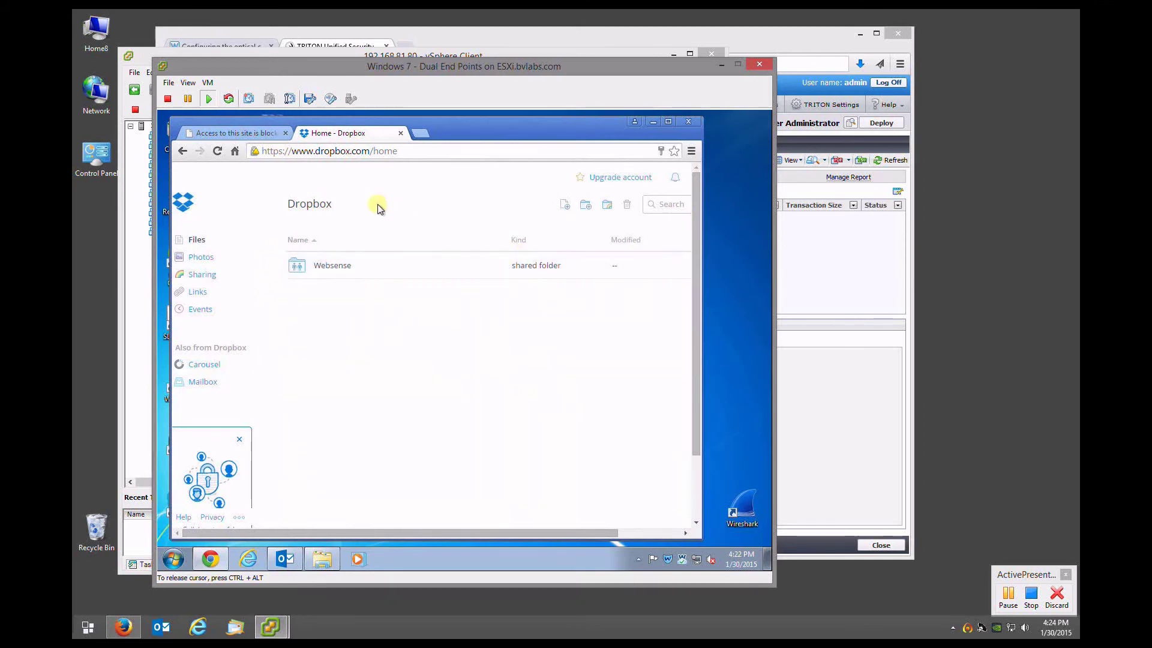
pyautogui.click(220, 153)
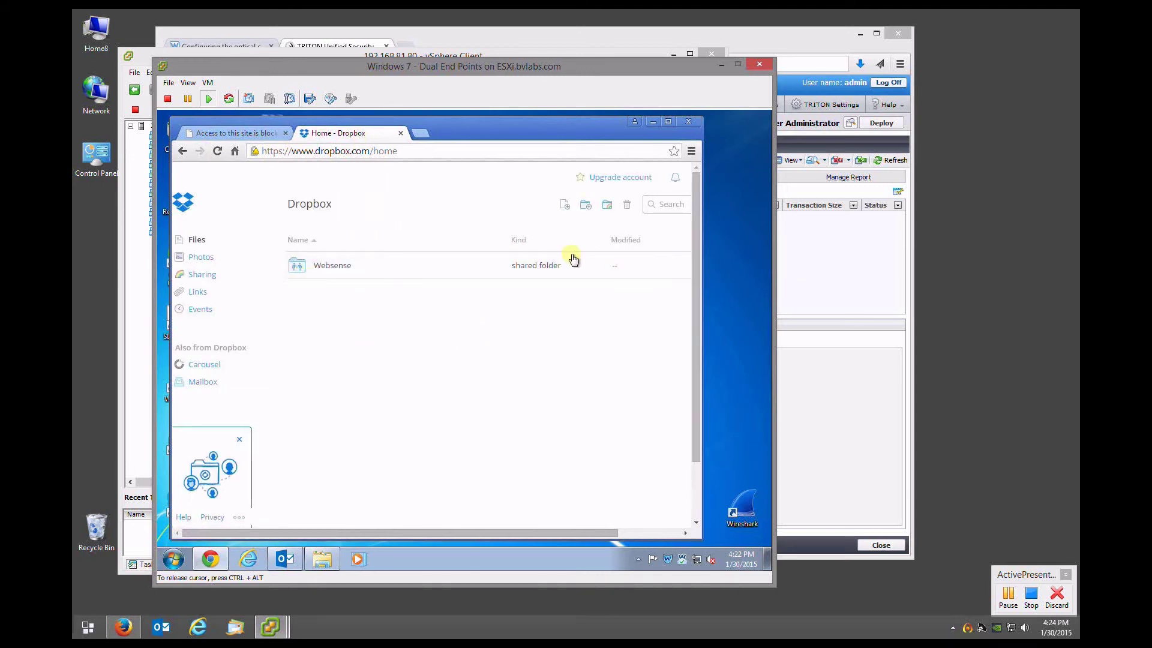
pyautogui.click(123, 628)
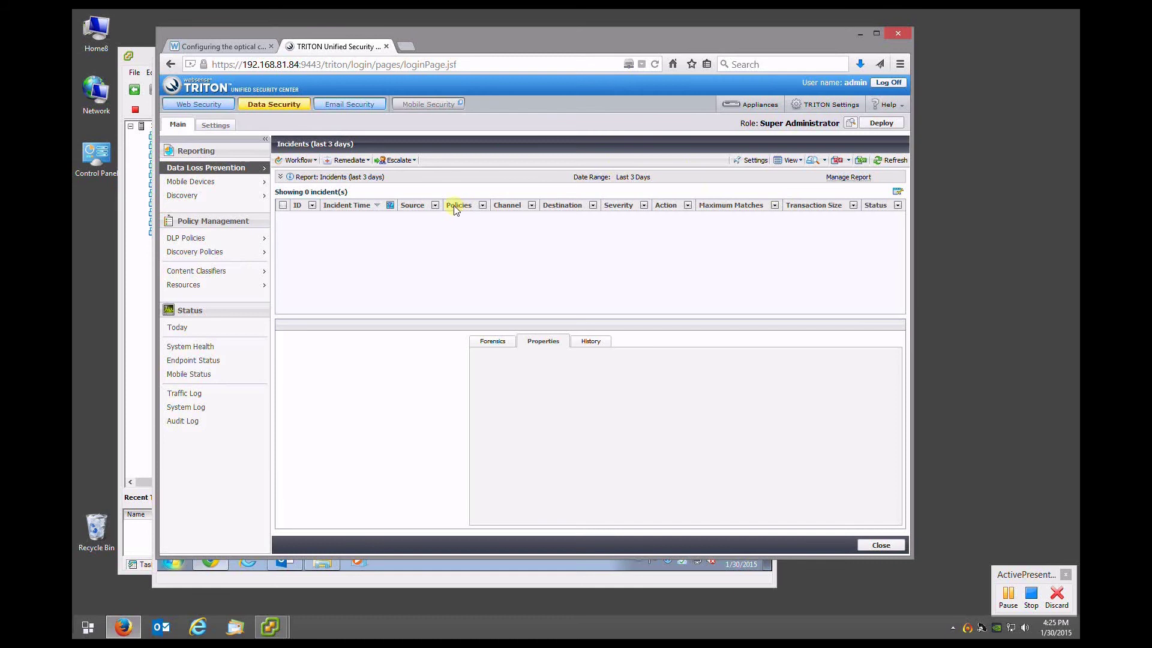
# Refresh the DLP incidents to show four blocked uploads, then review incident 538178's source and destination properties
pyautogui.click(891, 159)
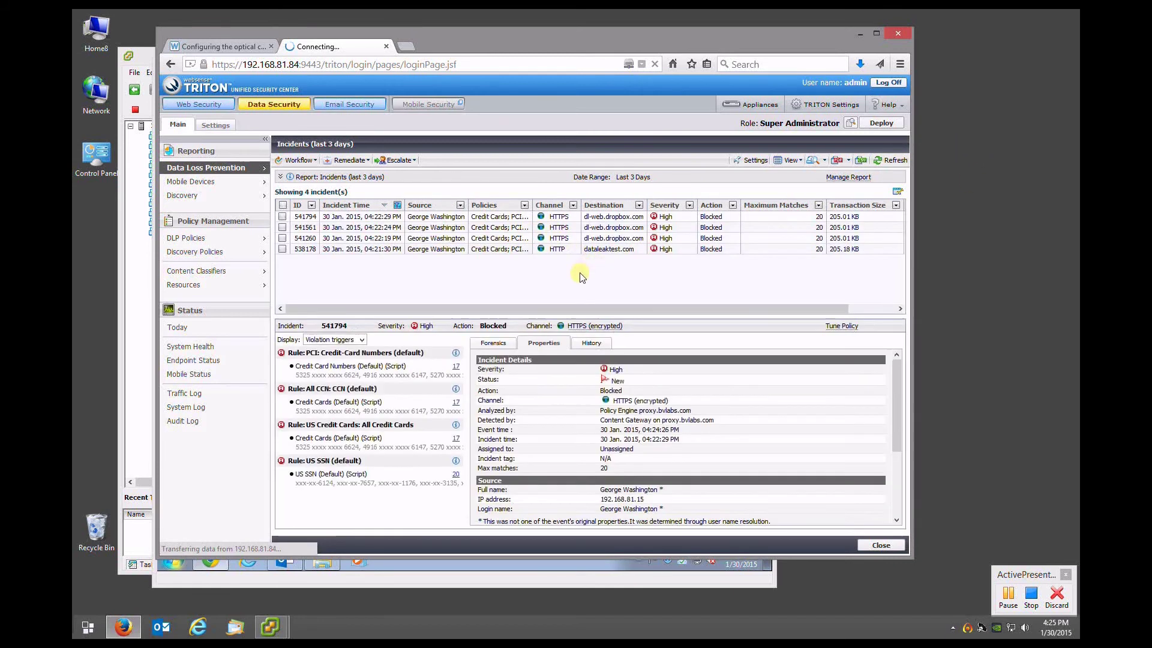
pyautogui.click(456, 251)
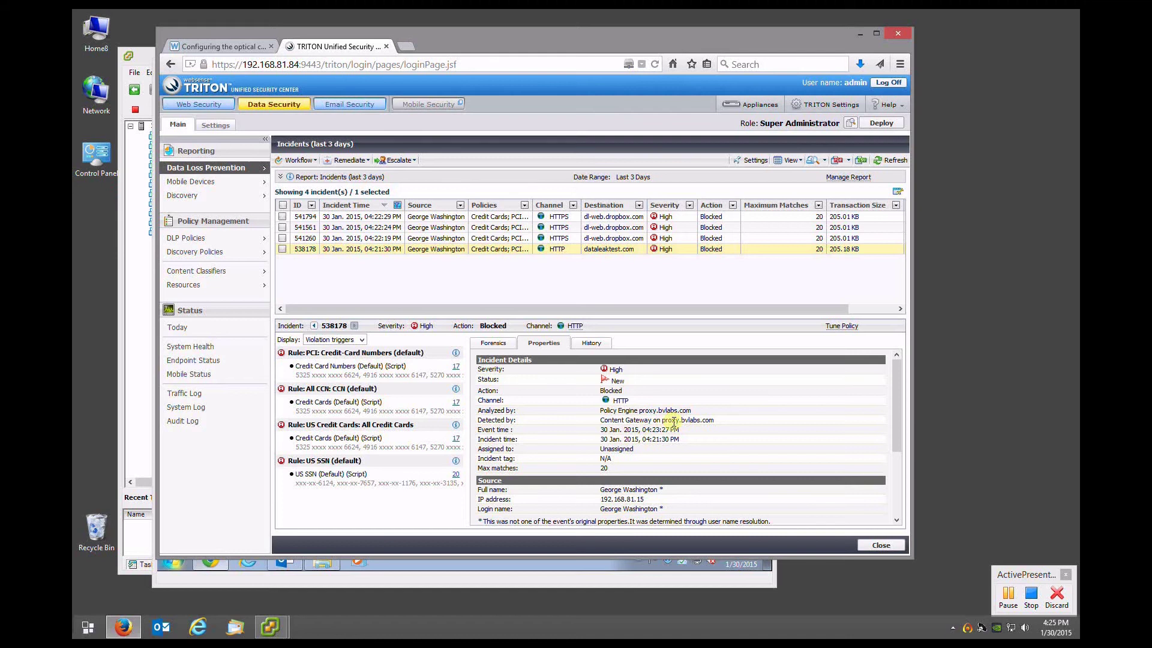
pyautogui.moveTo(618, 493); pyautogui.dragTo(654, 509)
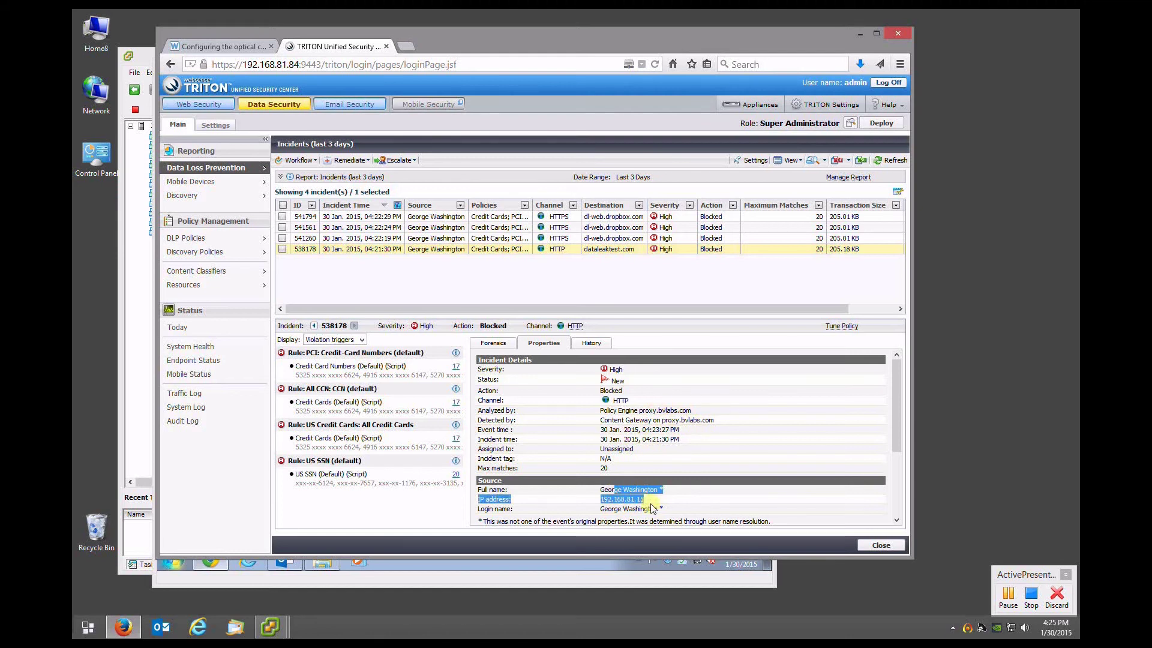
pyautogui.click(654, 509)
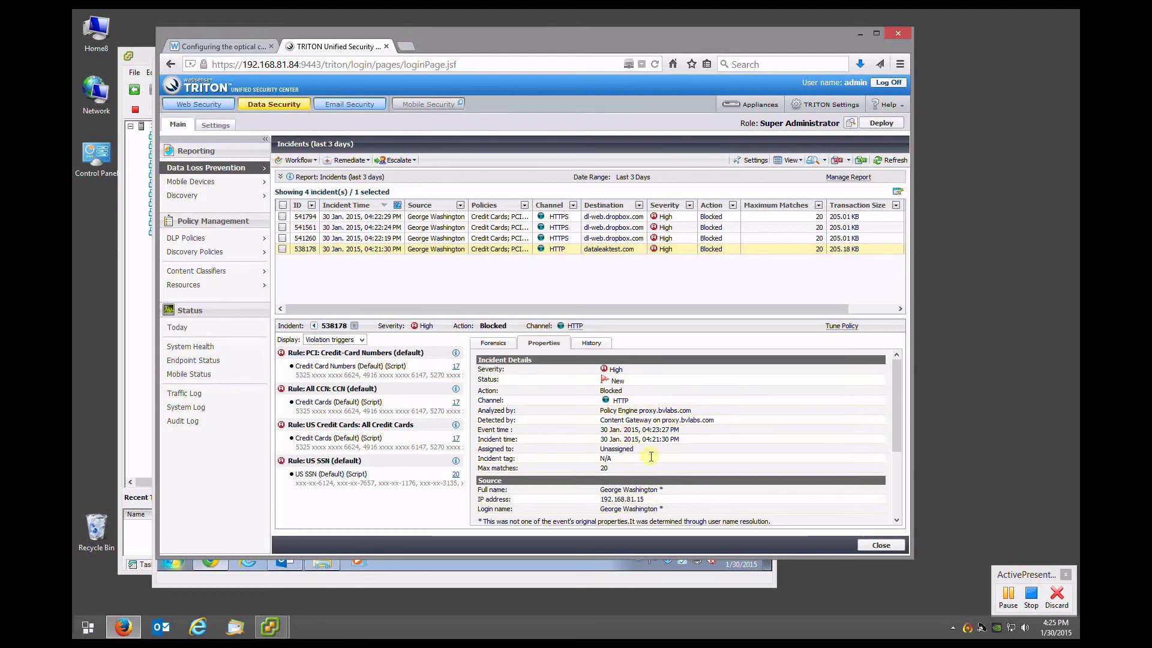
pyautogui.scroll(-3, 627, 436)
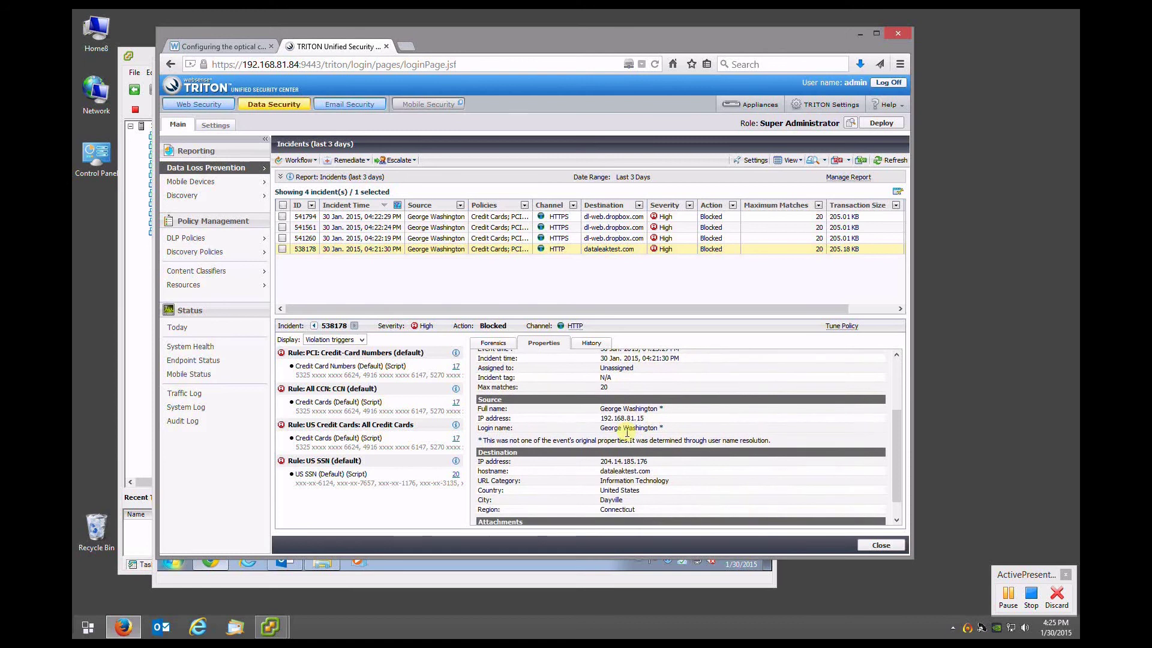
pyautogui.scroll(-1, 627, 436)
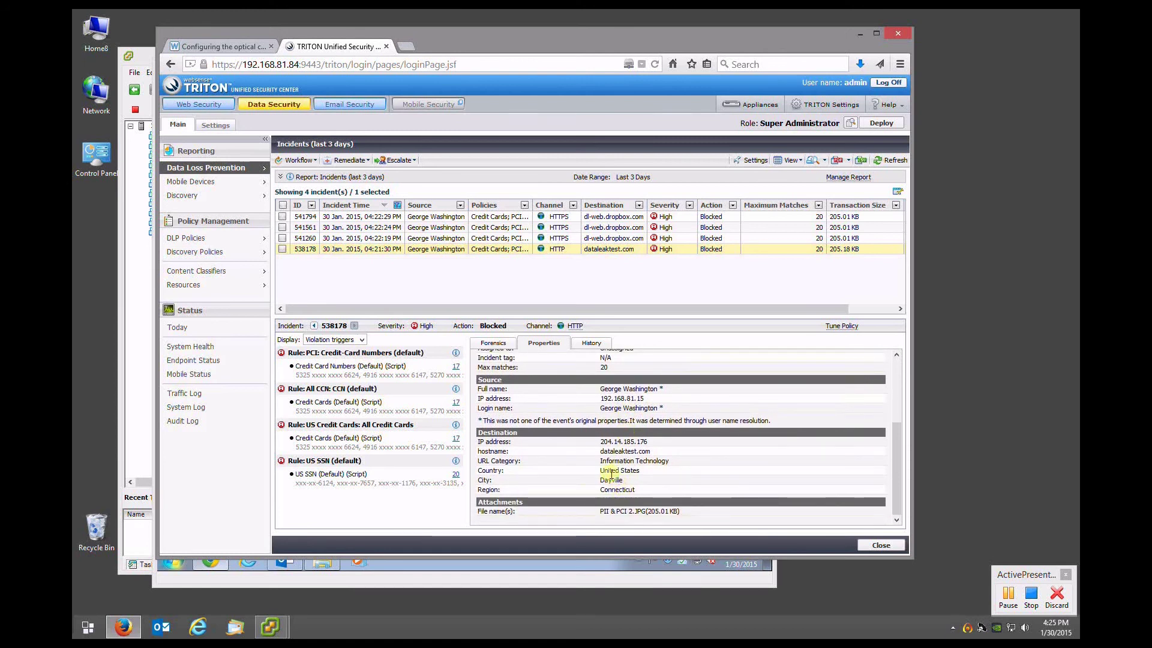
pyautogui.scroll(1, 621, 474)
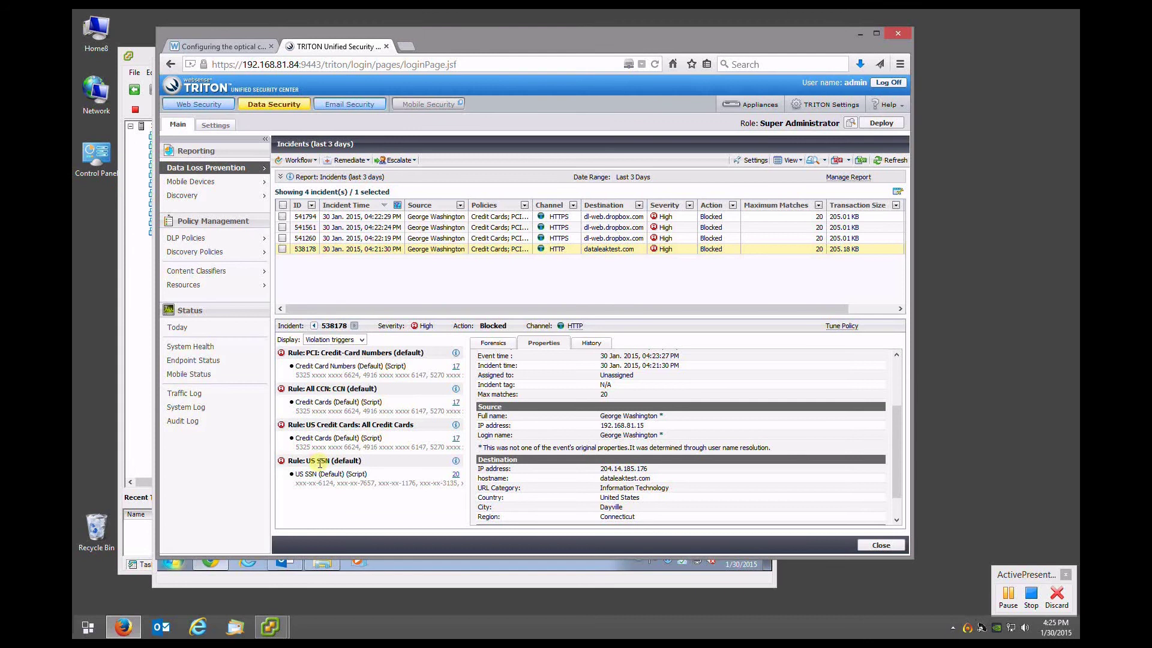
pyautogui.scroll(3, 623, 430)
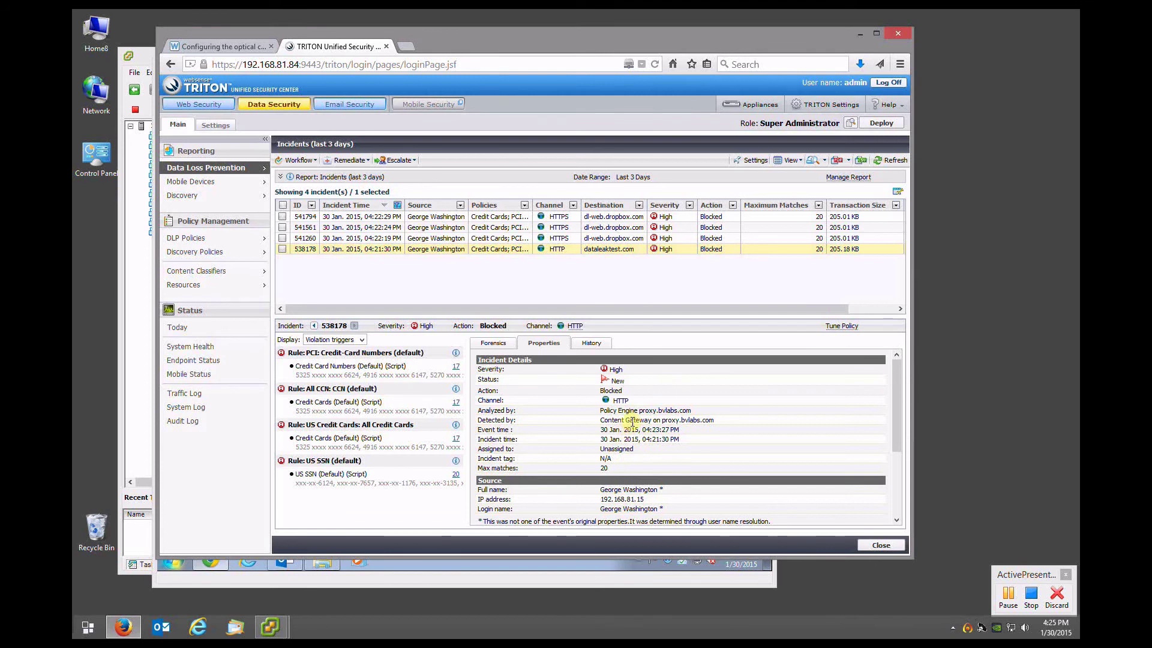
# View the forensic data captured for incident 538178
pyautogui.click(493, 345)
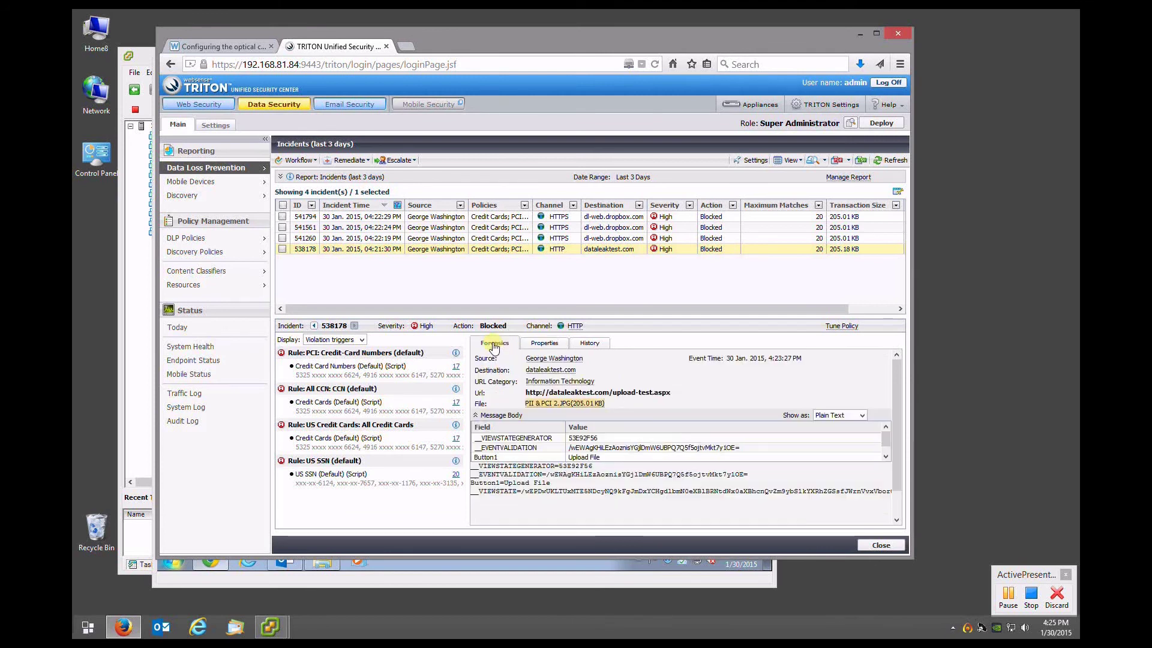
pyautogui.scroll(-1, 576, 448)
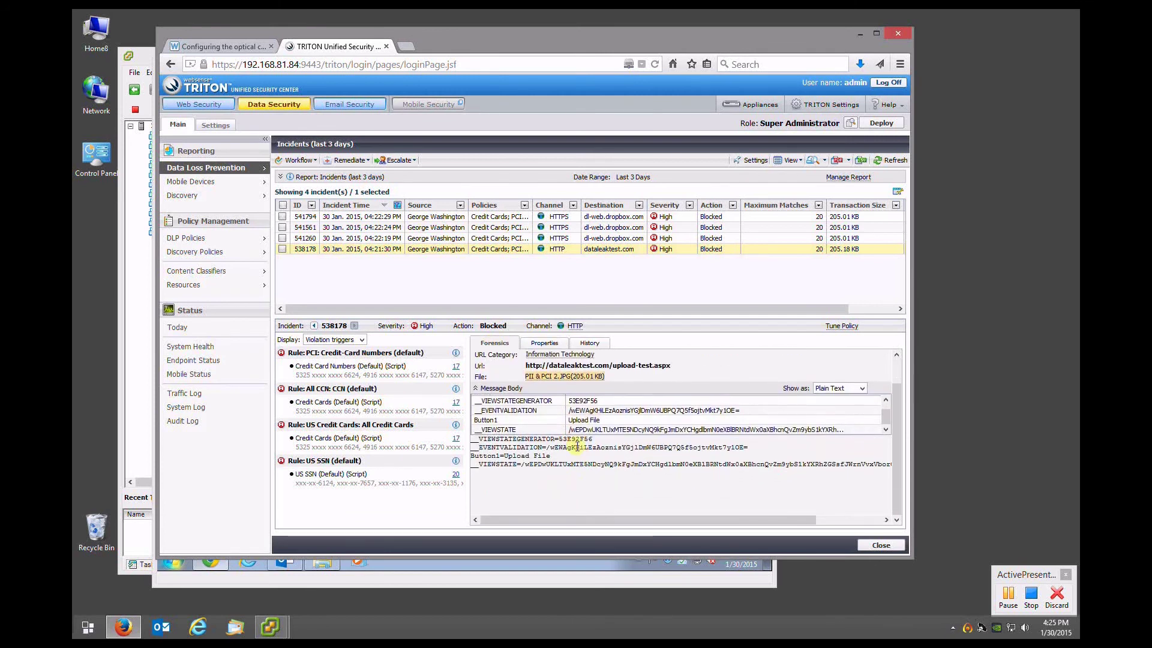
pyautogui.moveTo(577, 379)
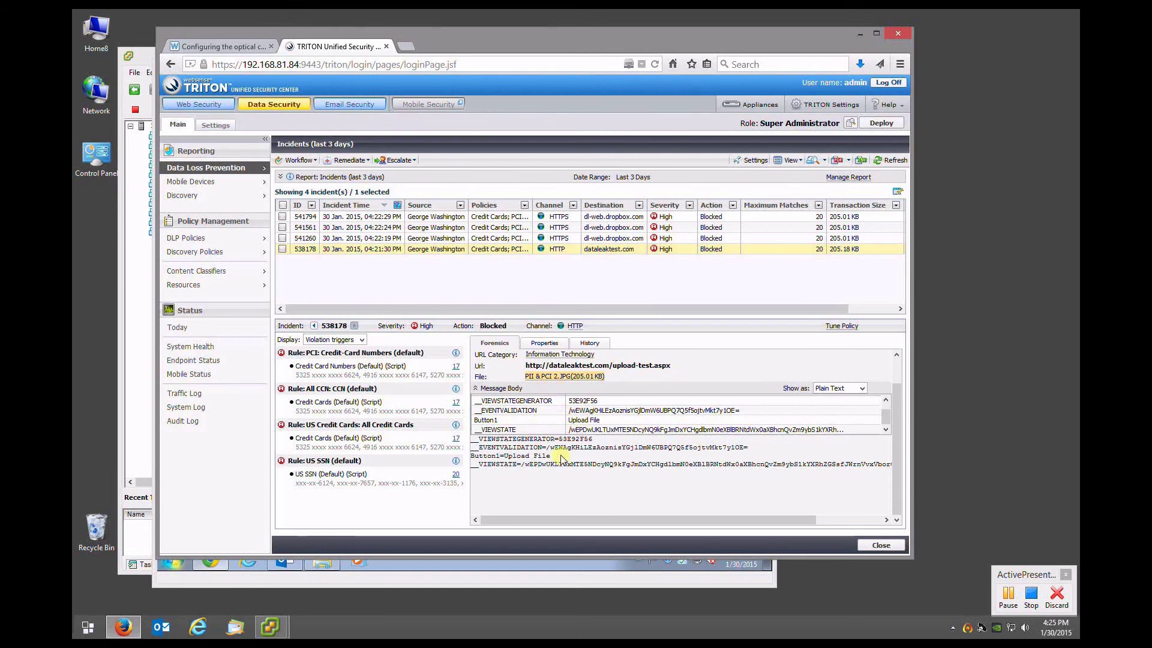
pyautogui.scroll(1, 549, 447)
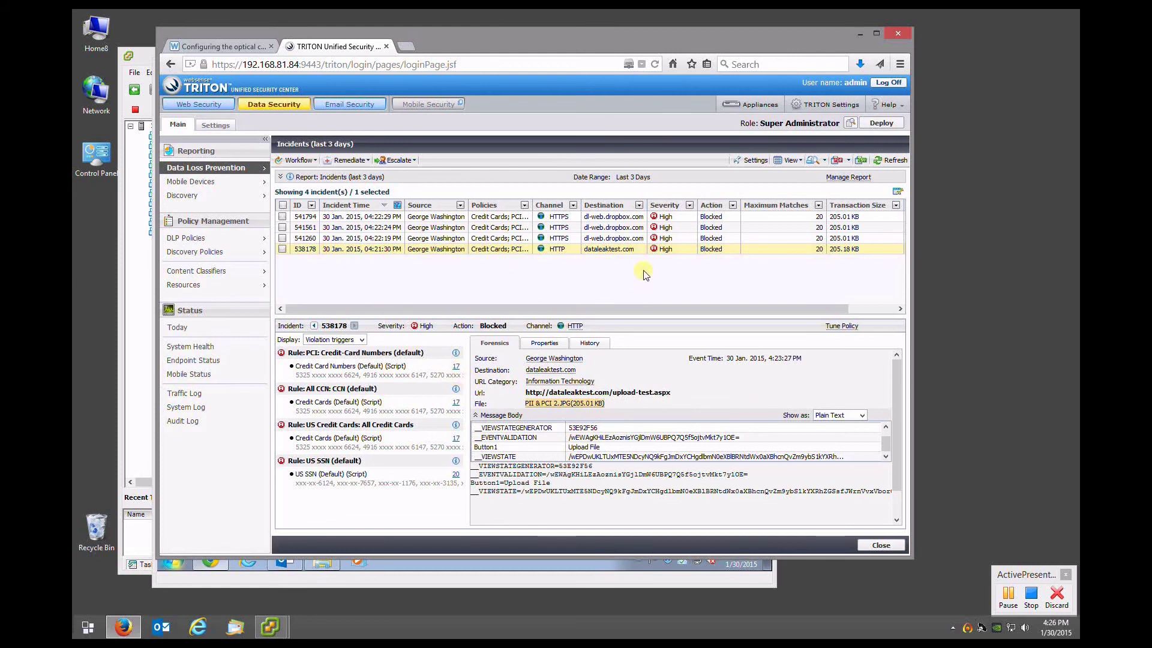
# Review the properties of Dropbox incident 541260, then minimize the TRITON console
pyautogui.click(597, 242)
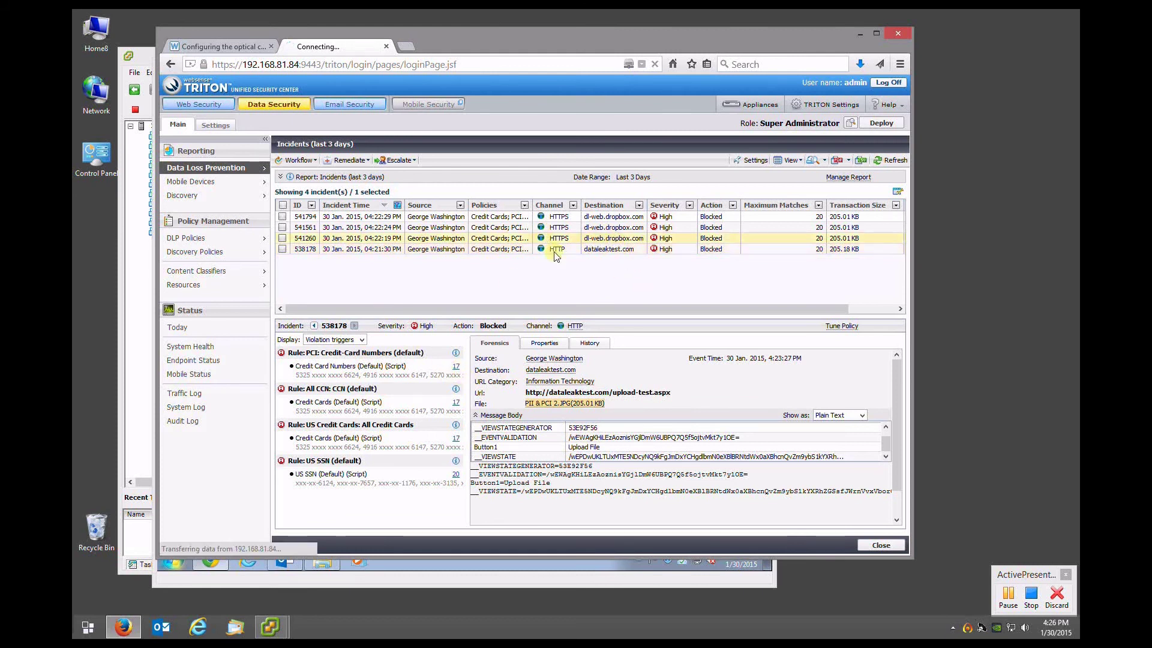
pyautogui.click(546, 347)
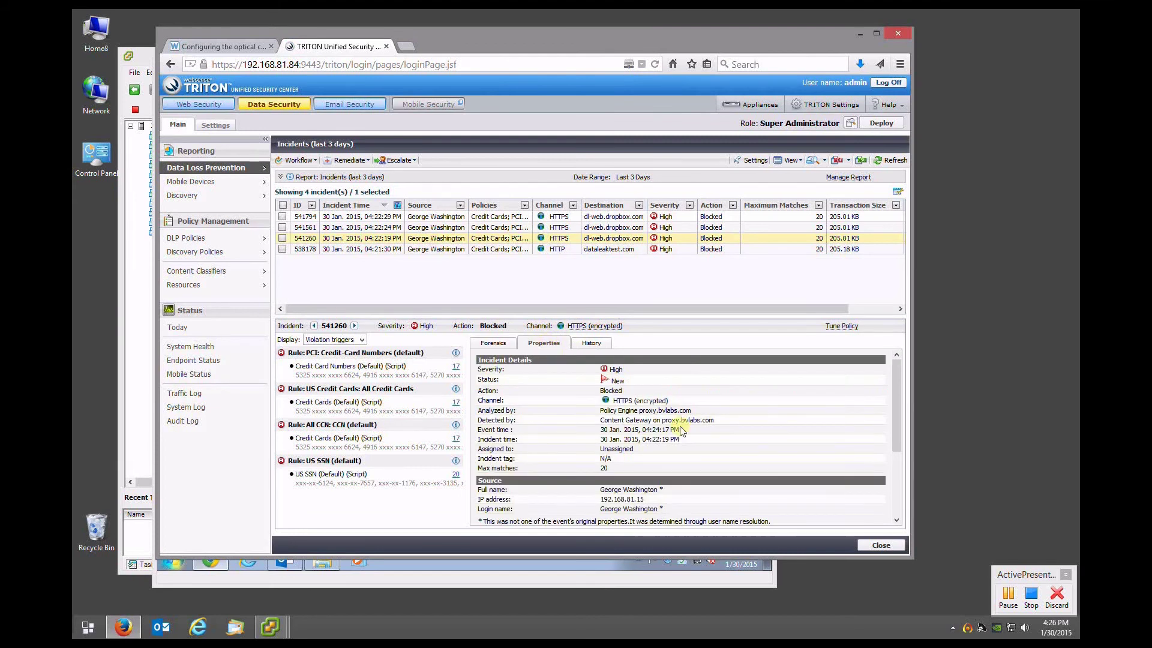
pyautogui.scroll(-3, 678, 426)
pyautogui.scroll(3, 678, 427)
pyautogui.click(859, 33)
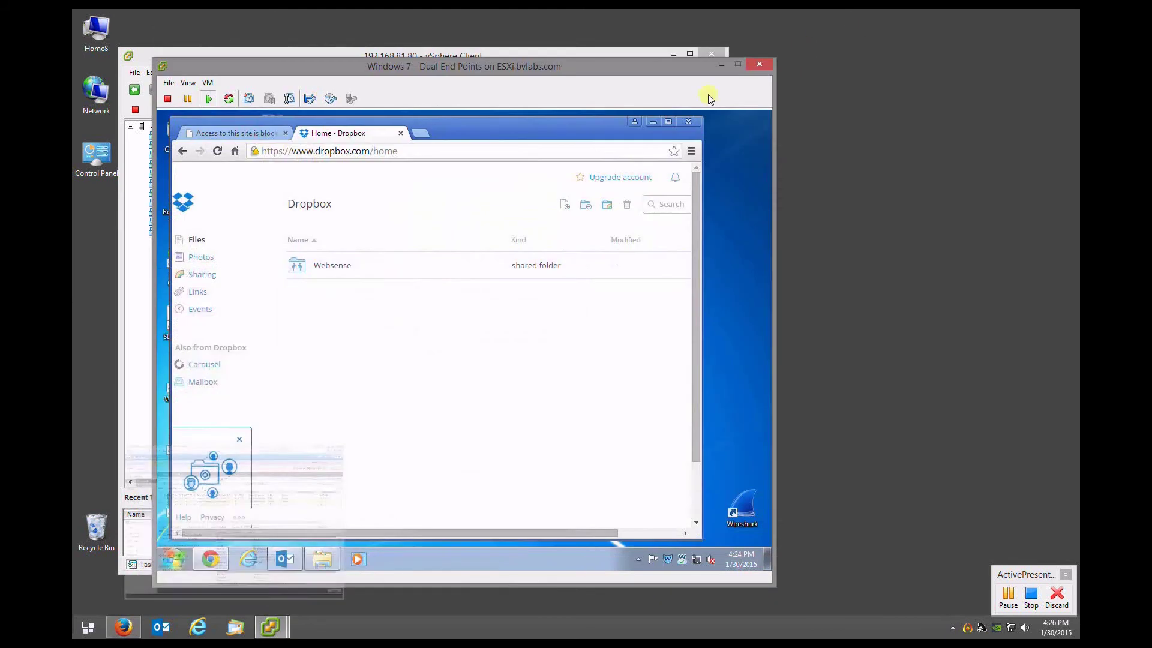
# Start a new Outlook email addressed to the colleague's e-mail address
pyautogui.click(283, 560)
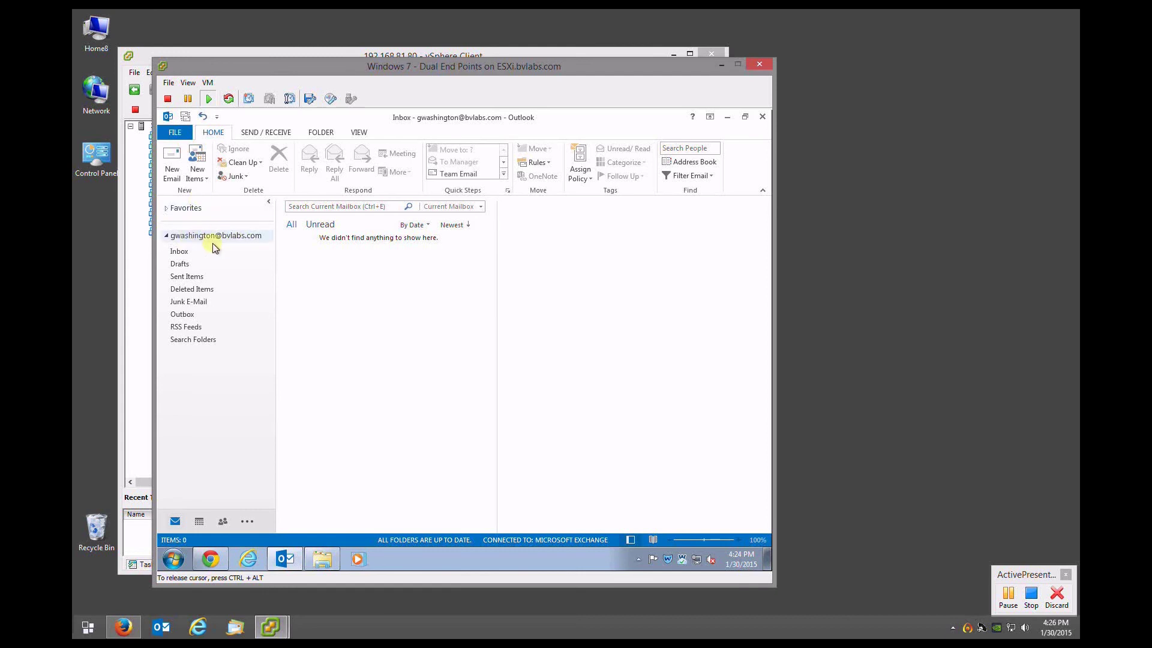
pyautogui.click(173, 171)
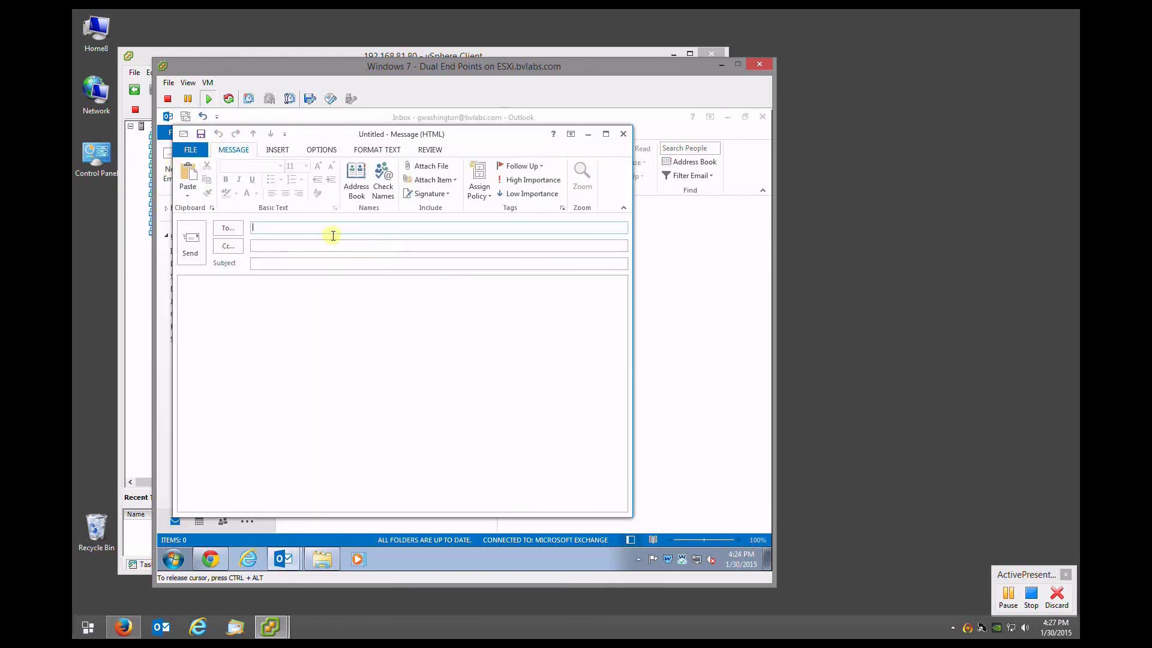
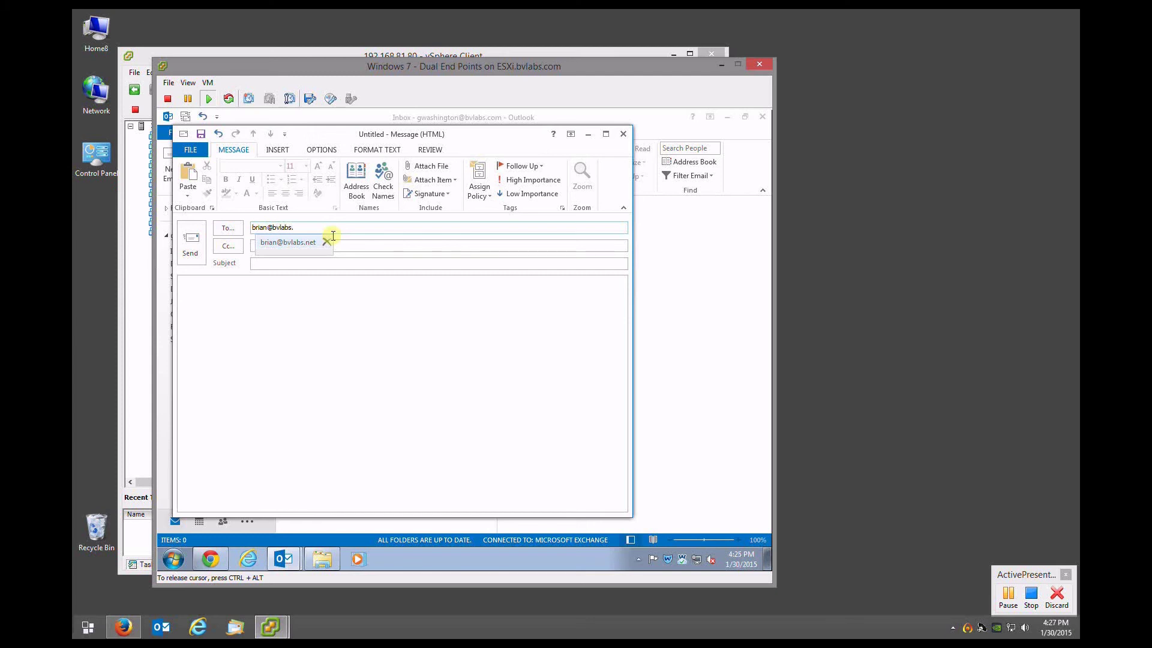
pyautogui.press('Tab')
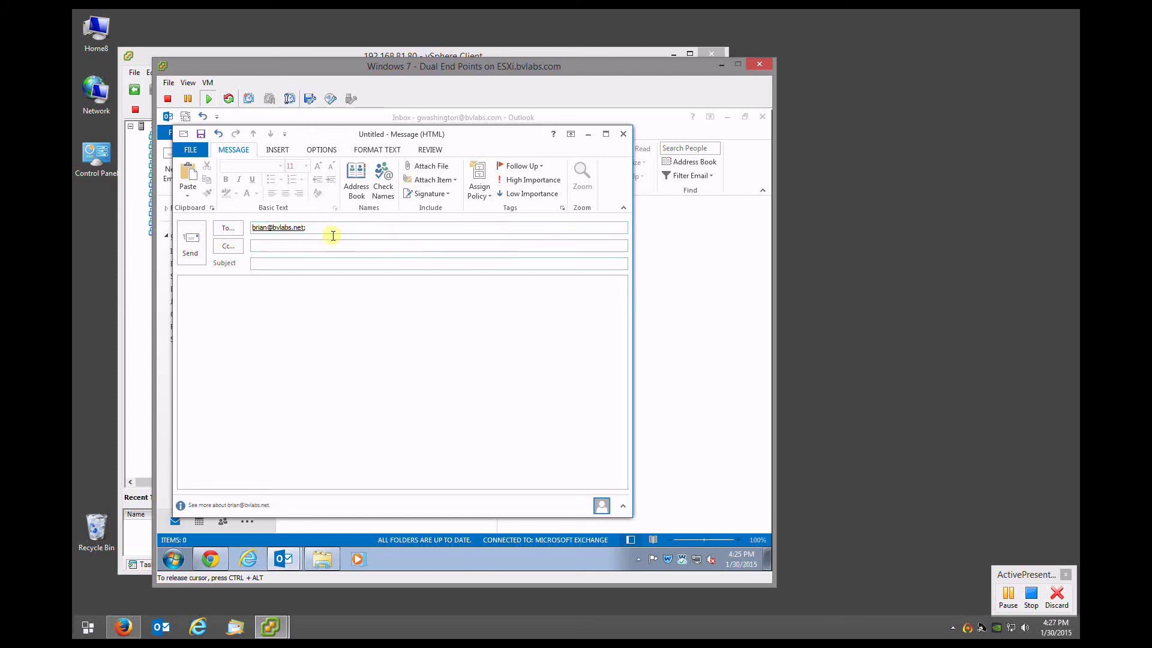
# Enter the subject 'Here's that info you were asking about' and the body text 'Attached'
pyautogui.write("Here's that info you")
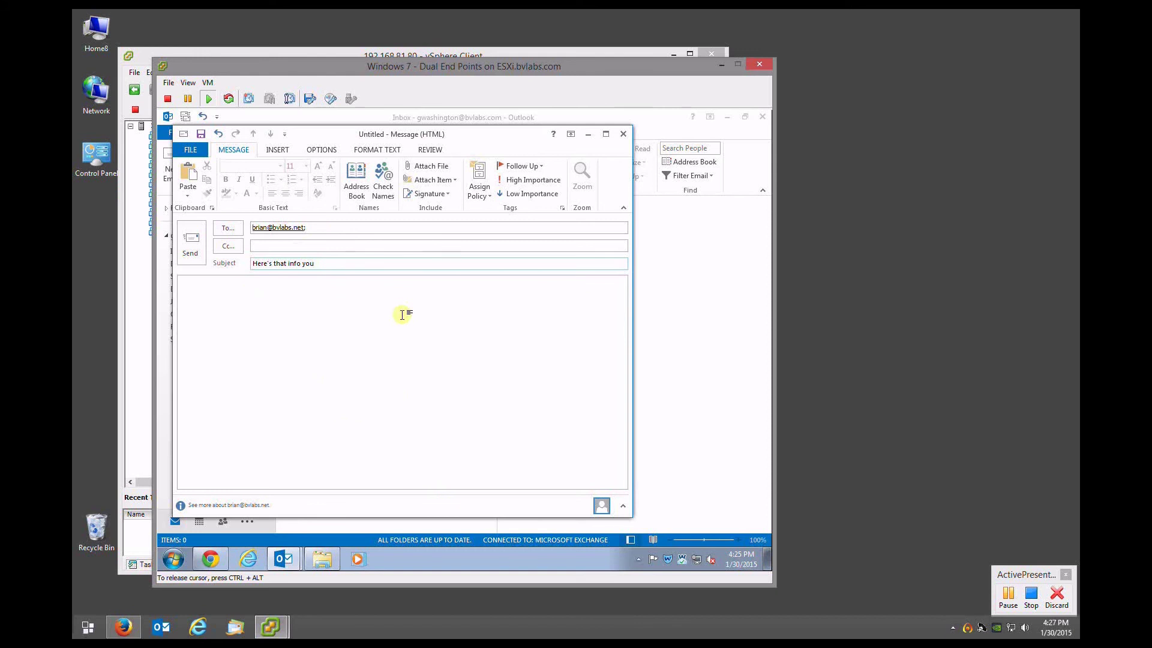
pyautogui.write('were asking about')
pyautogui.click(402, 314)
pyautogui.write('Attached')
# Attach PII & PCI 2.JPG, send the email, and minimize Outlook to reveal the Dropbox page
pyautogui.click(427, 167)
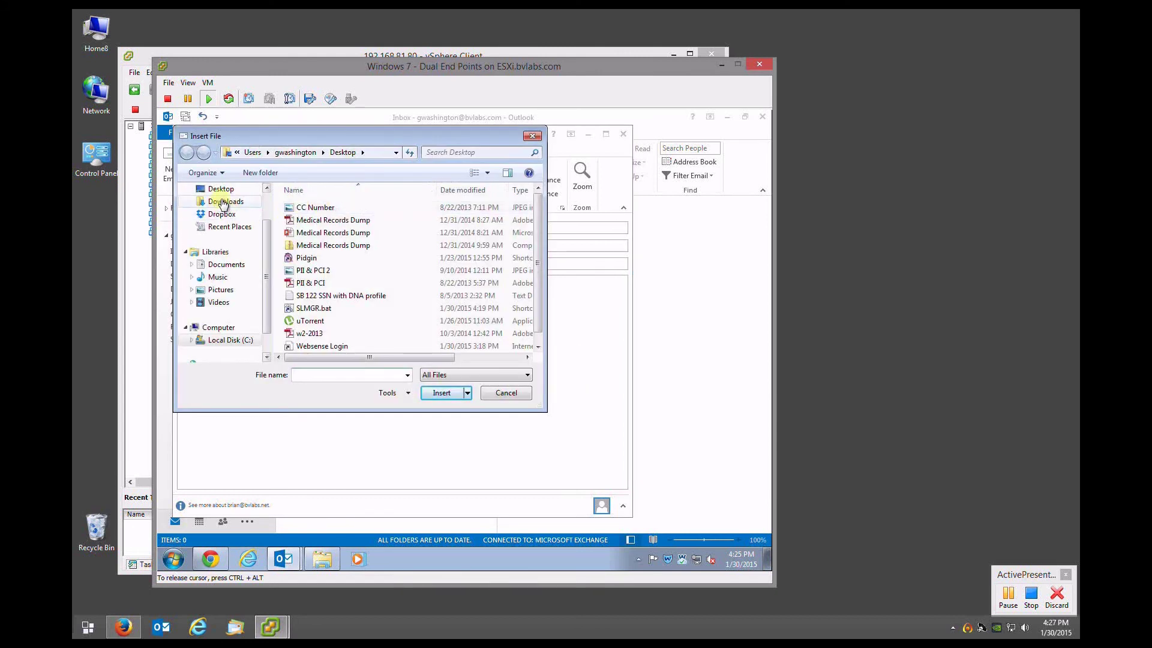
pyautogui.click(312, 270)
pyautogui.moveTo(390, 357); pyautogui.dragTo(457, 357)
pyautogui.click(447, 392)
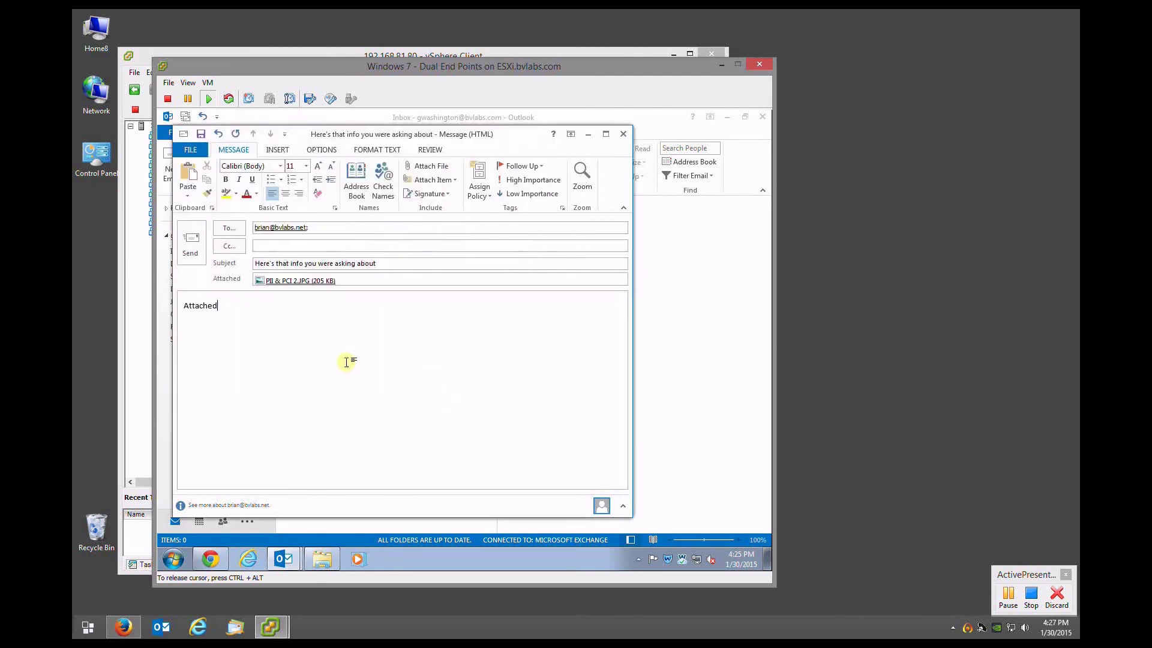
pyautogui.click(191, 243)
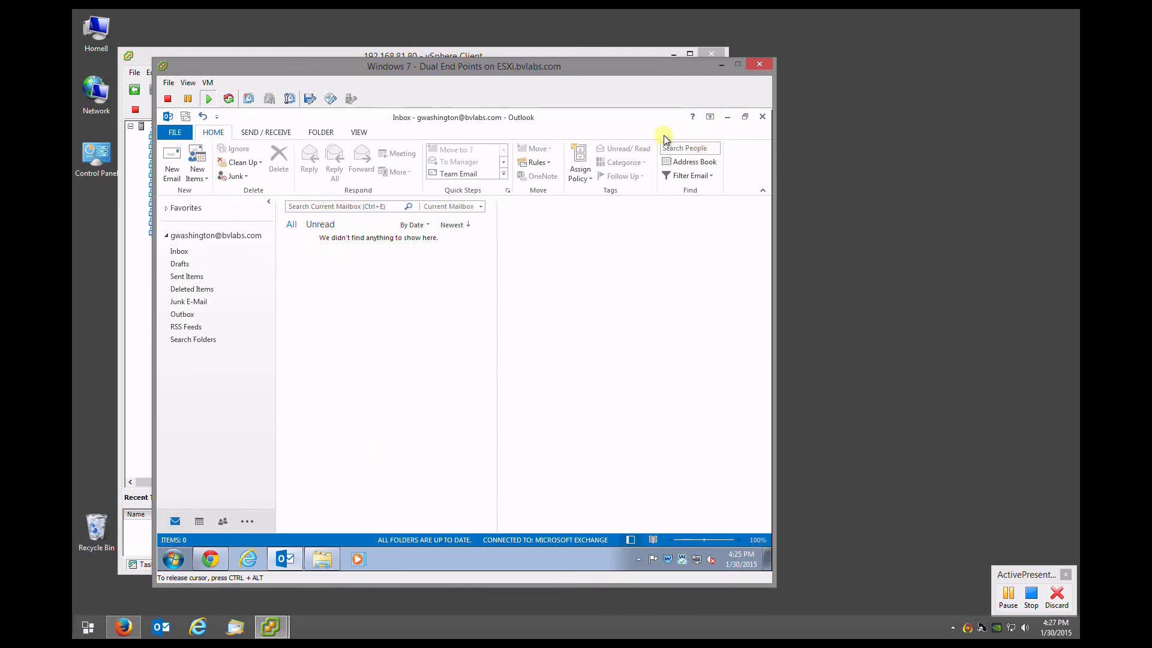
pyautogui.click(725, 120)
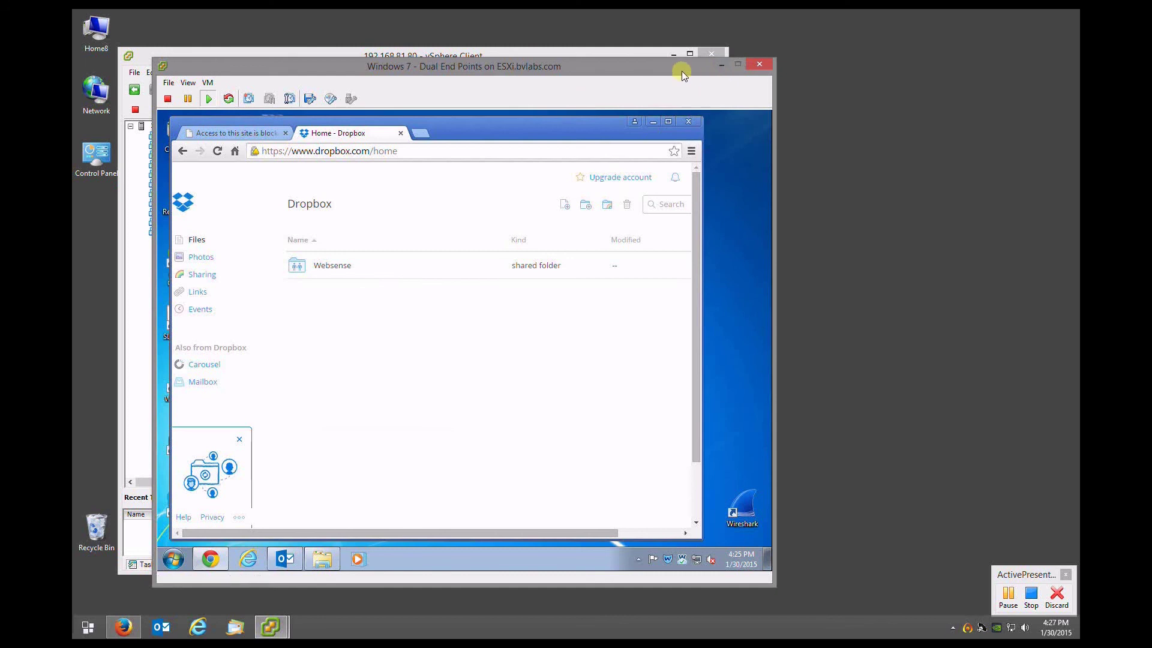
pyautogui.moveTo(681, 71); pyautogui.dragTo(679, 83)
# Return to TRITON and refresh the incidents list until the new email incident appears
pyautogui.click(717, 77)
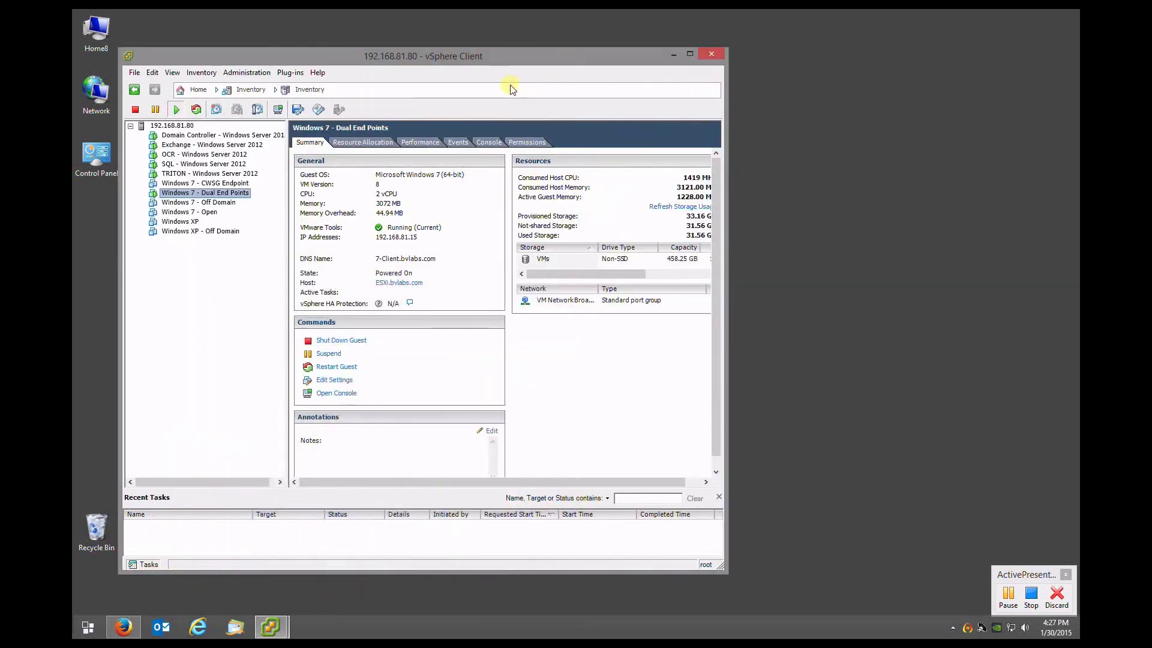
pyautogui.click(123, 627)
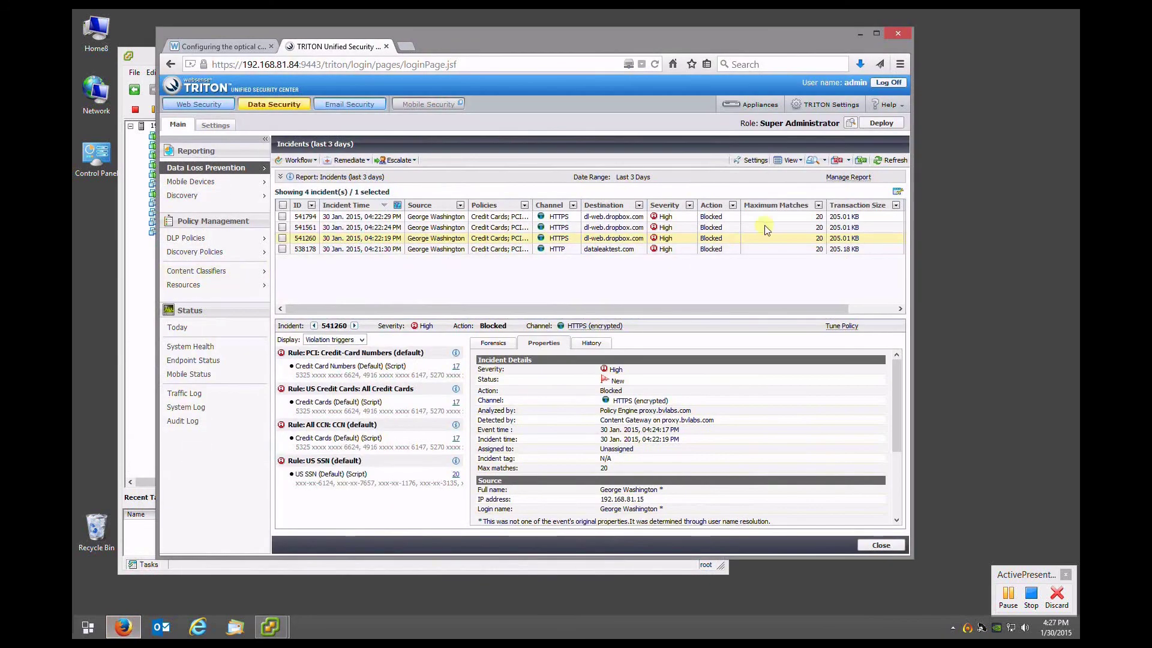
pyautogui.click(887, 162)
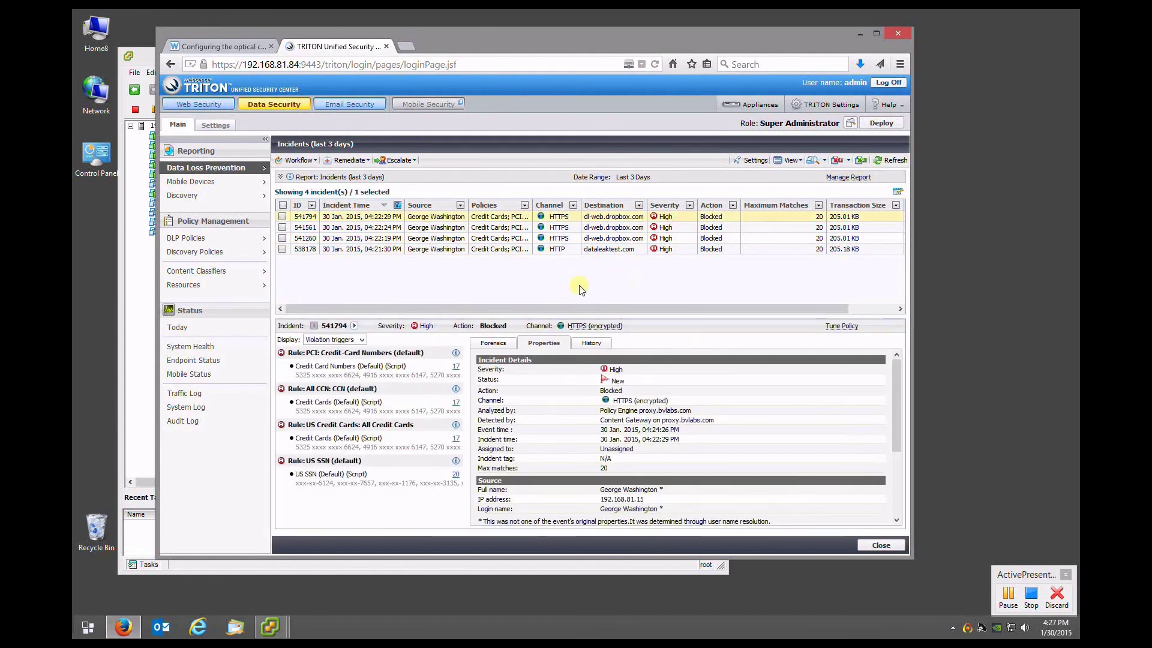
pyautogui.click(894, 160)
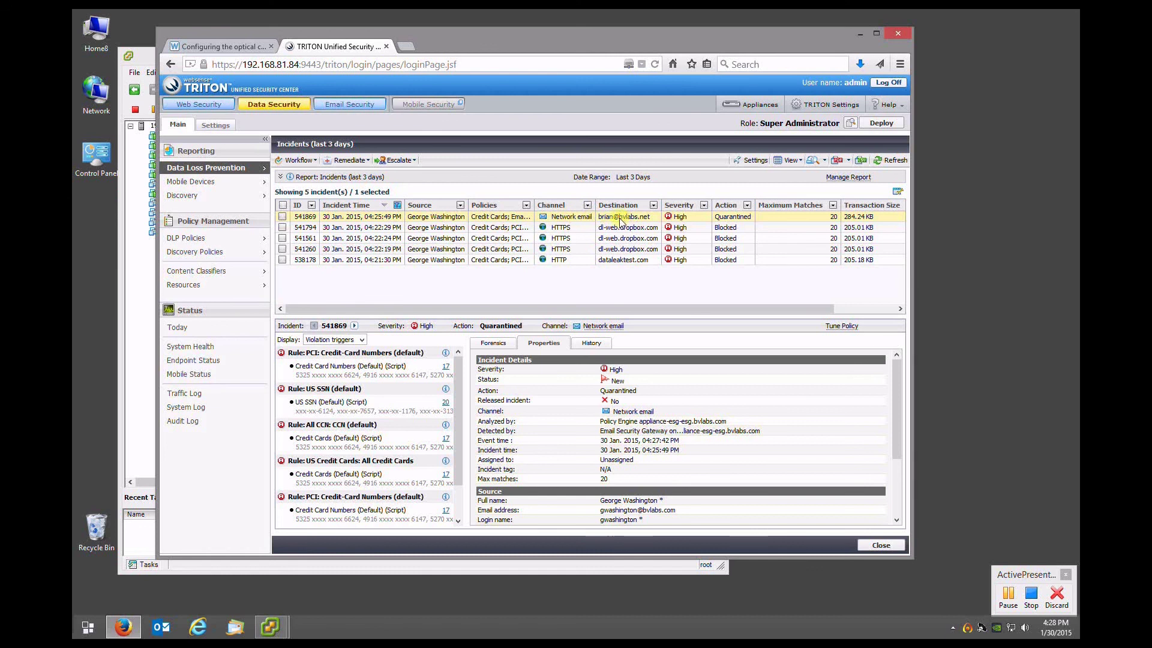
# Open quarantined email incident 541869 and view its captured message in the Forensics tab
pyautogui.click(733, 220)
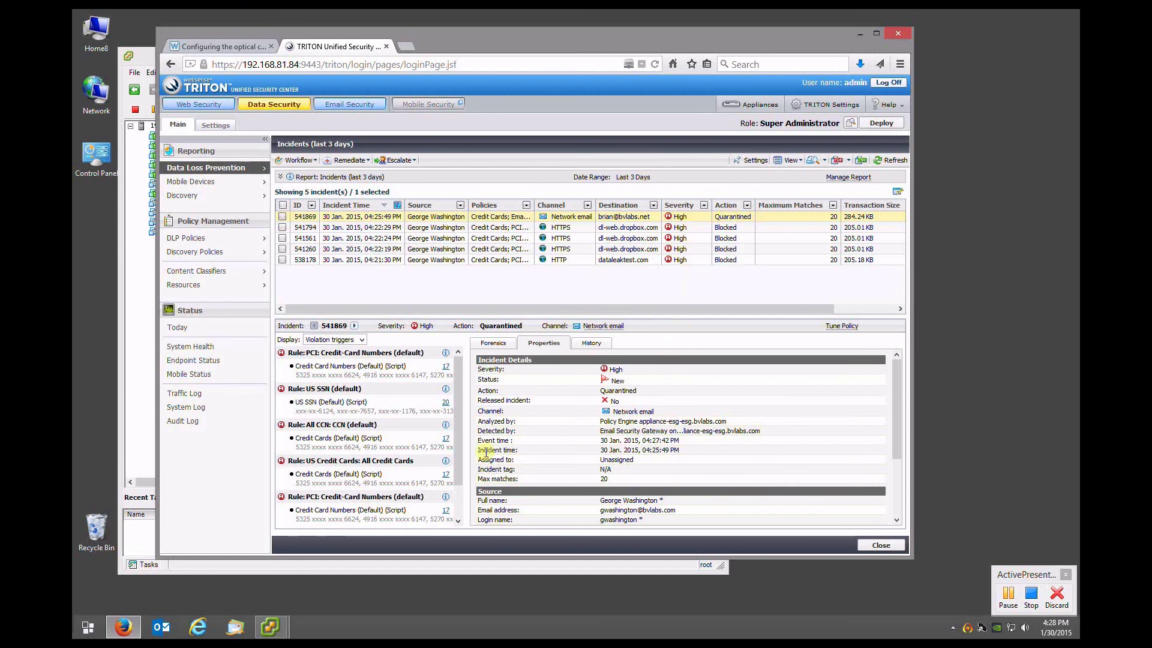
pyautogui.click(504, 343)
pyautogui.scroll(-10, 600, 423)
pyautogui.scroll(5, 558, 441)
pyautogui.scroll(5, 555, 442)
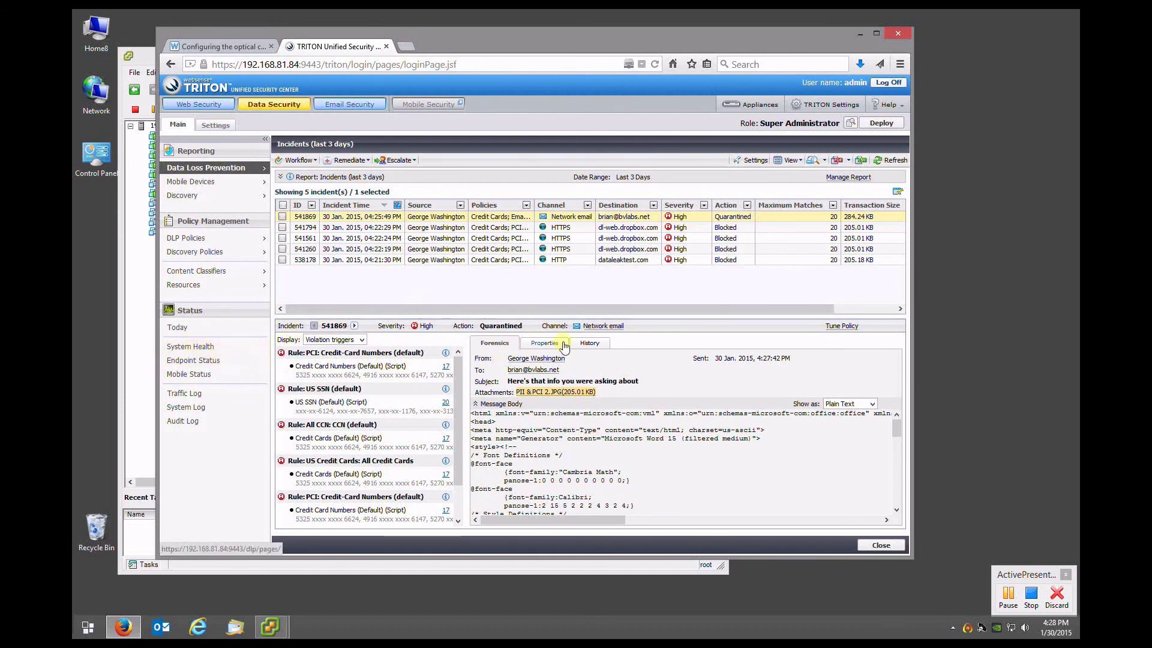
# Review the properties of email incident 541869 and Dropbox incident 541794, then open System Health
pyautogui.click(544, 343)
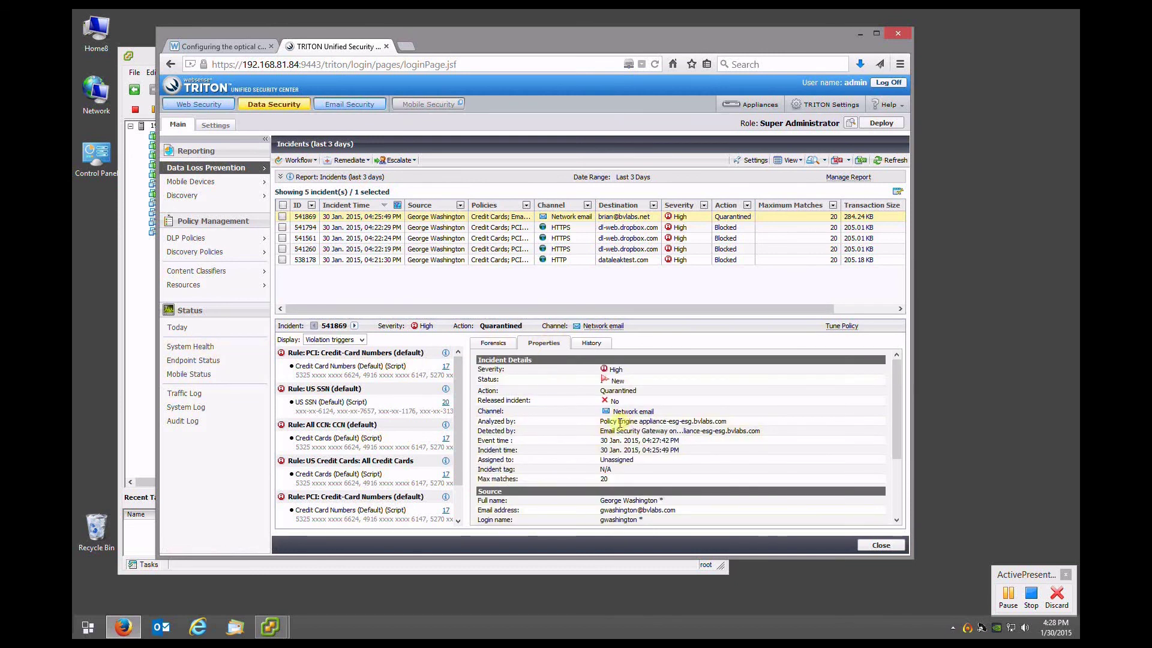
pyautogui.moveTo(646, 421); pyautogui.dragTo(683, 416)
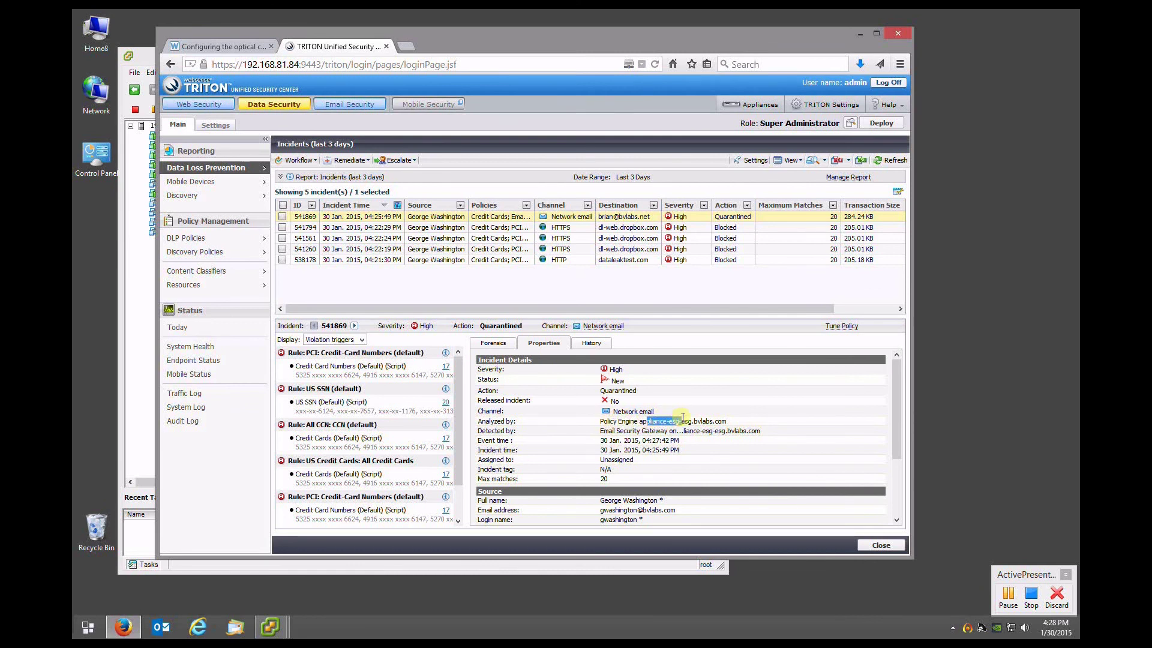
pyautogui.click(682, 424)
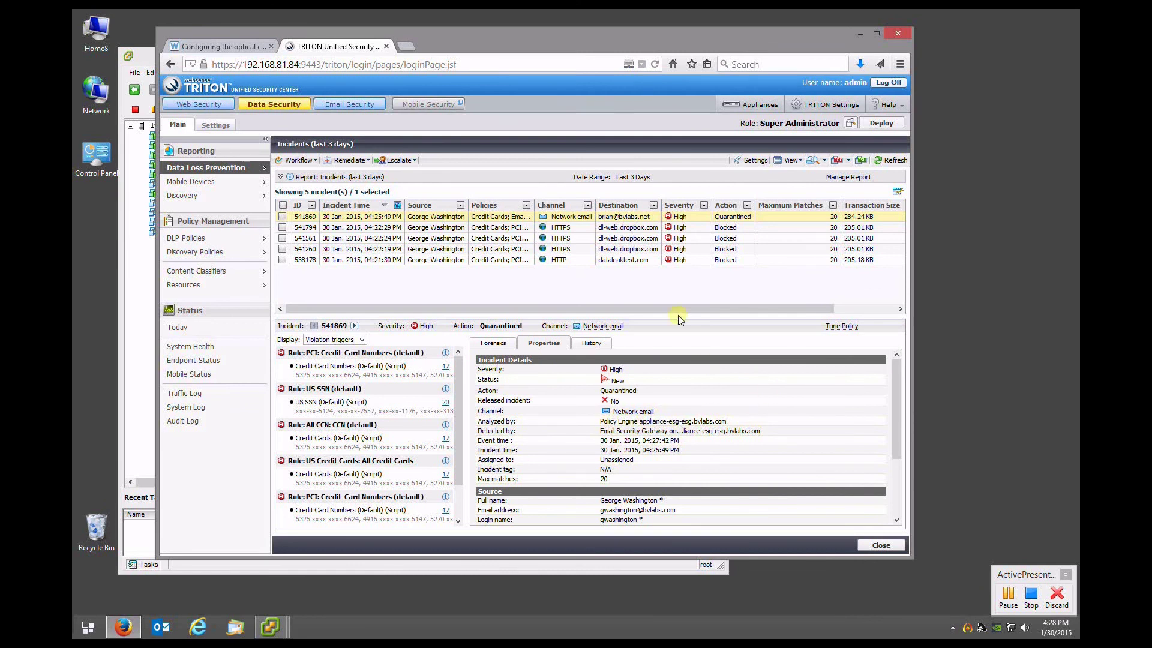
pyautogui.click(554, 229)
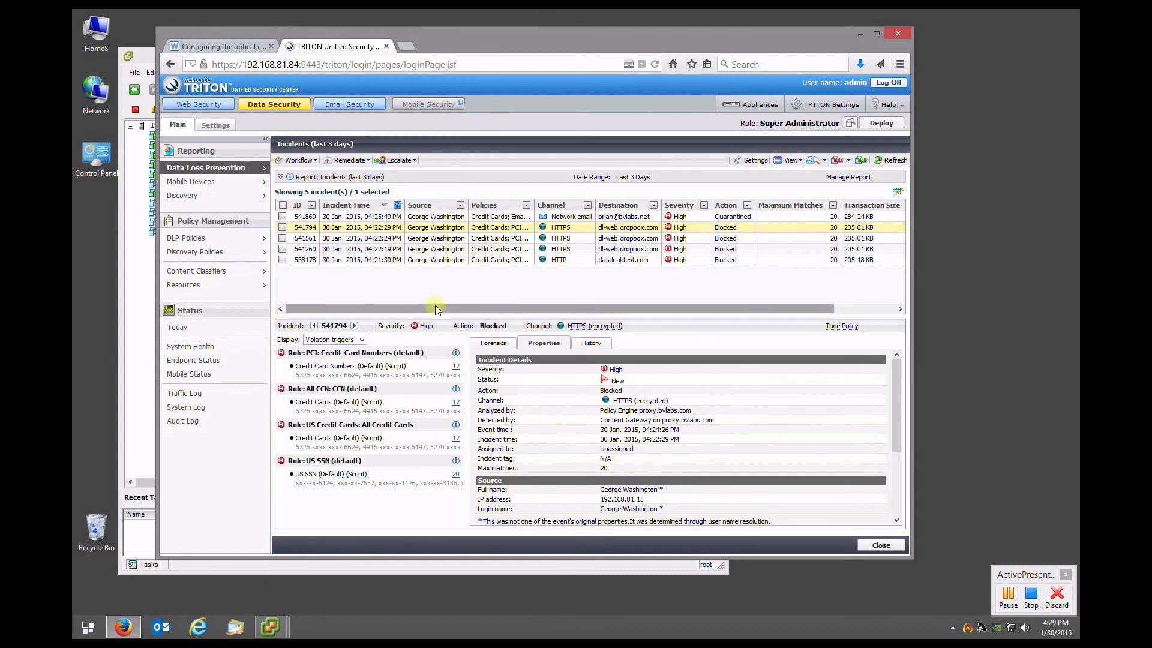
pyautogui.click(188, 348)
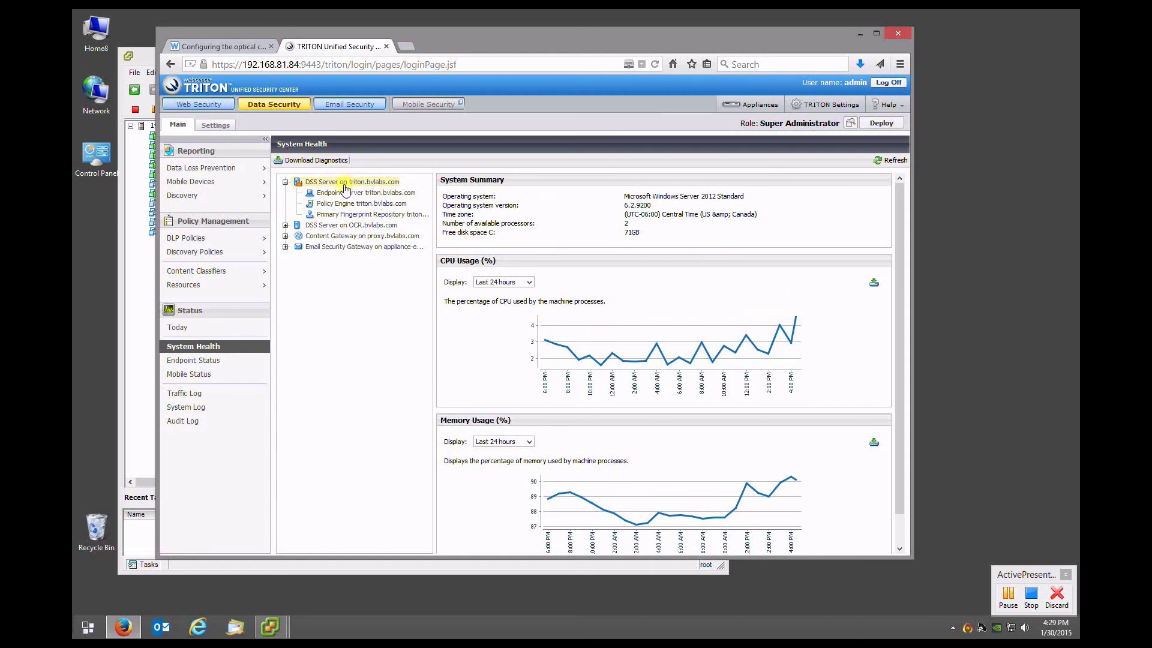
# Show the OCR Server's health charts with queue load and textual requests set to Last 30 minutes
pyautogui.click(286, 225)
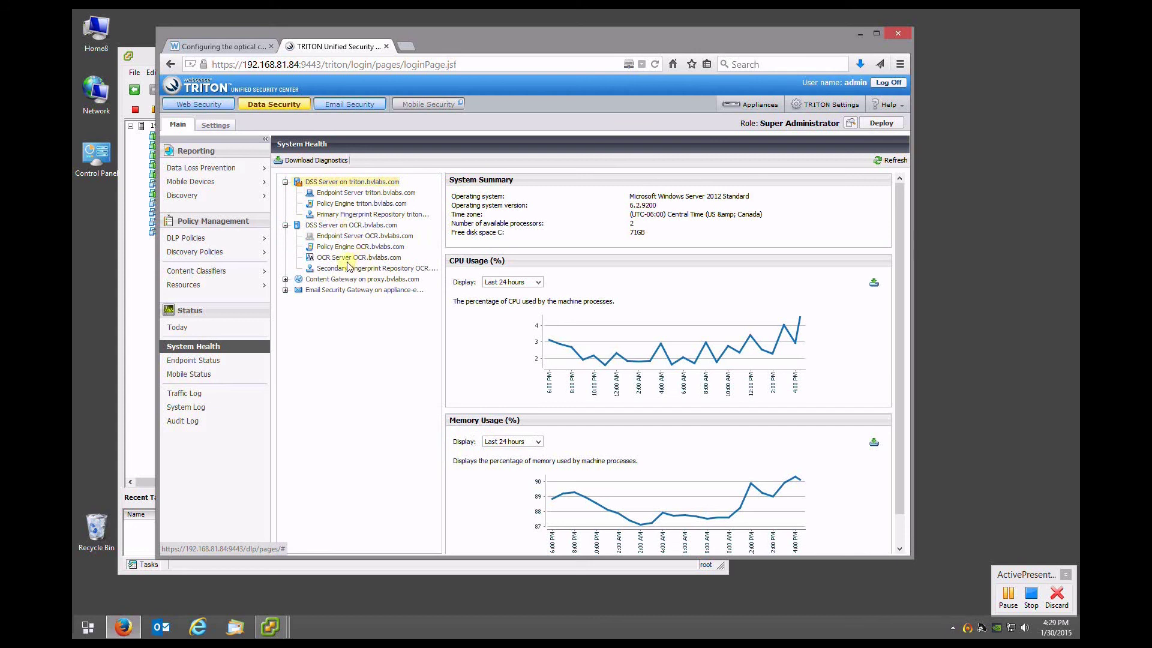
pyautogui.click(328, 259)
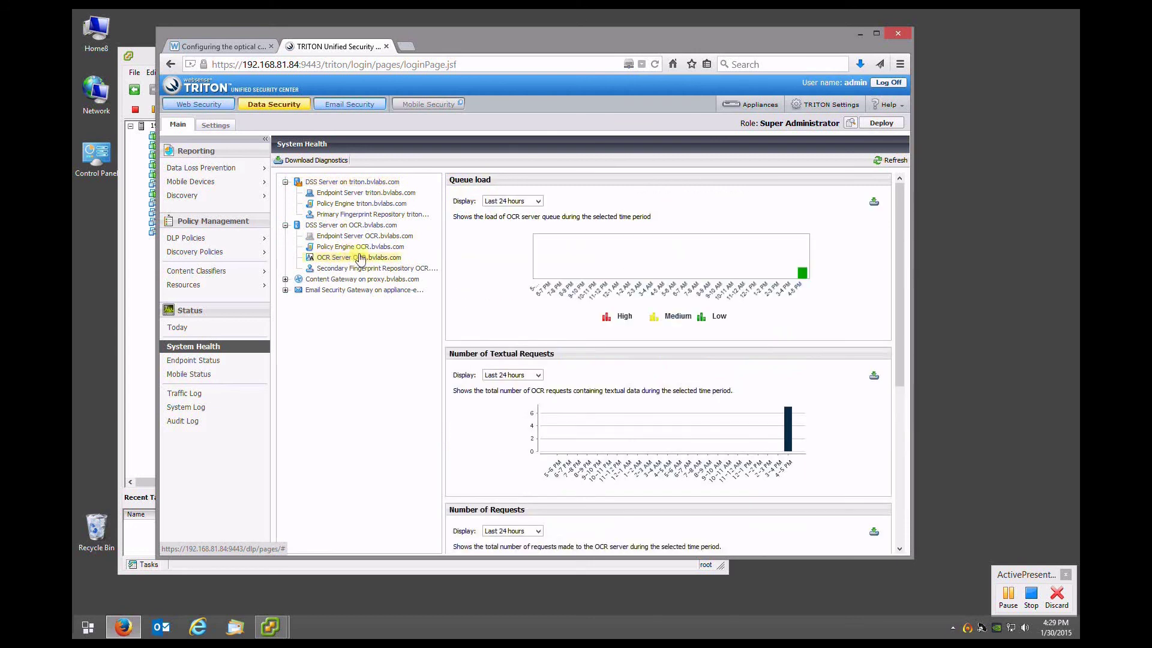
pyautogui.click(530, 203)
pyautogui.click(528, 211)
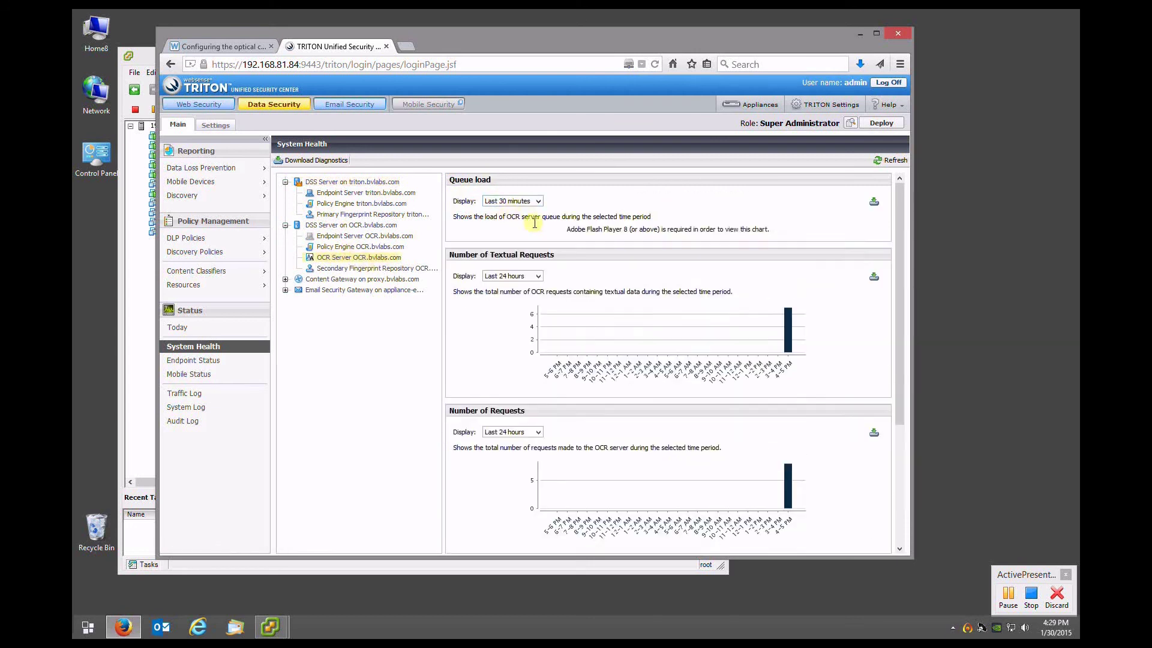
pyautogui.click(504, 375)
pyautogui.click(507, 386)
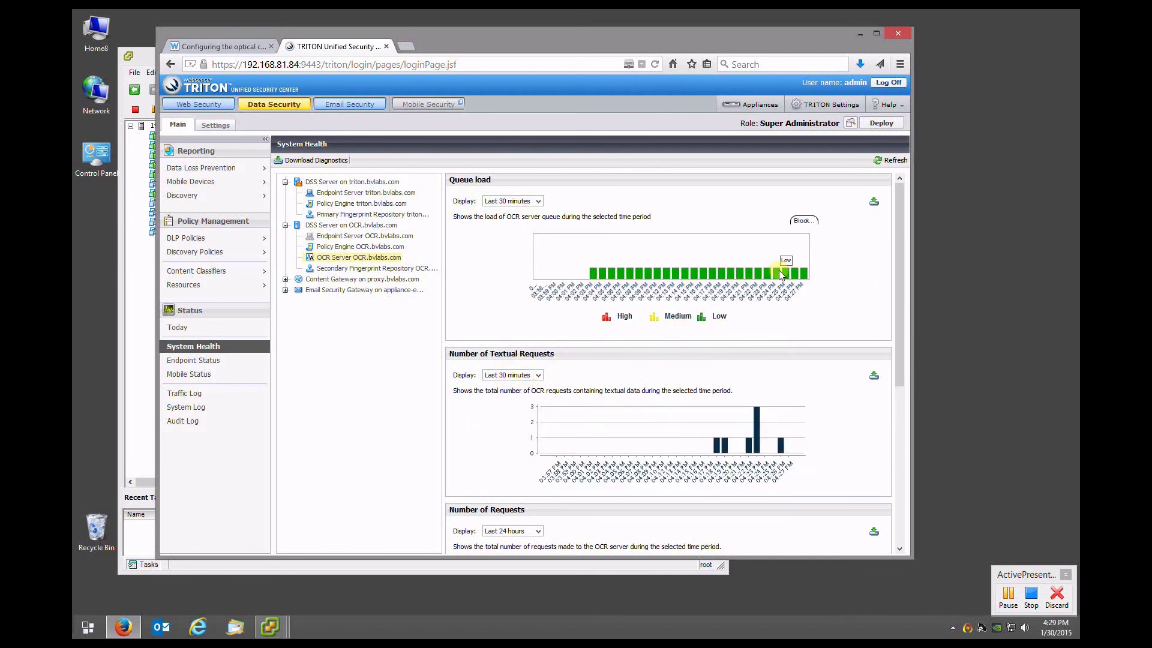
# Switch the queue load chart to Last 24 hours and back to Last 30 minutes
pyautogui.click(513, 205)
pyautogui.click(507, 219)
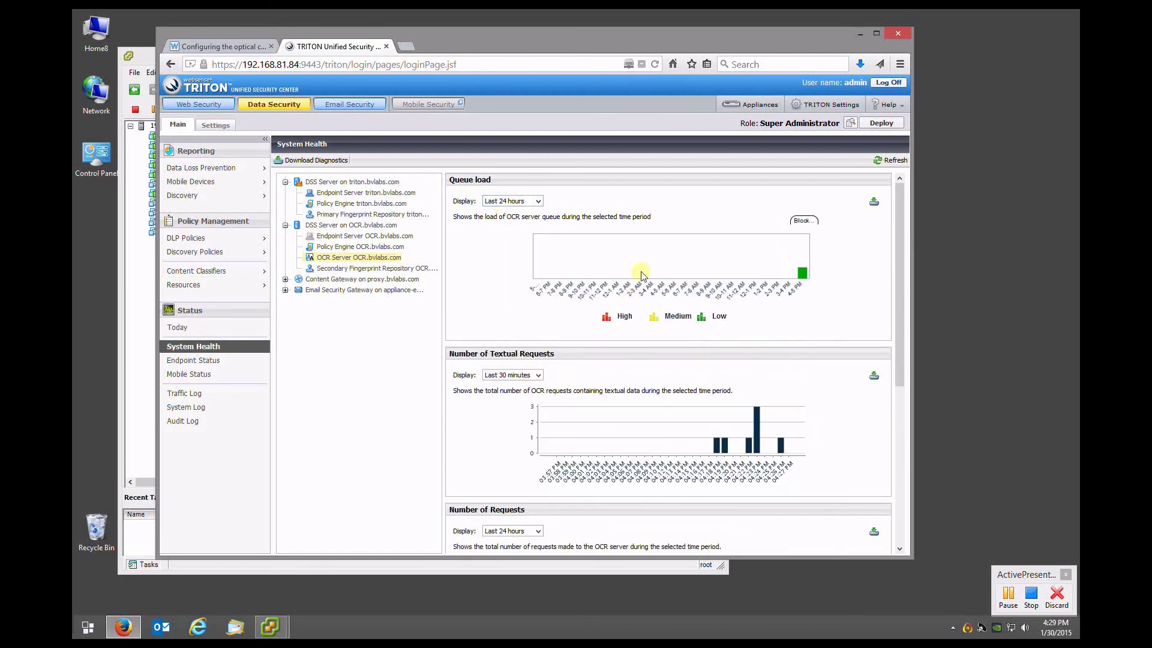
pyautogui.moveTo(801, 275)
pyautogui.click(514, 202)
pyautogui.click(512, 211)
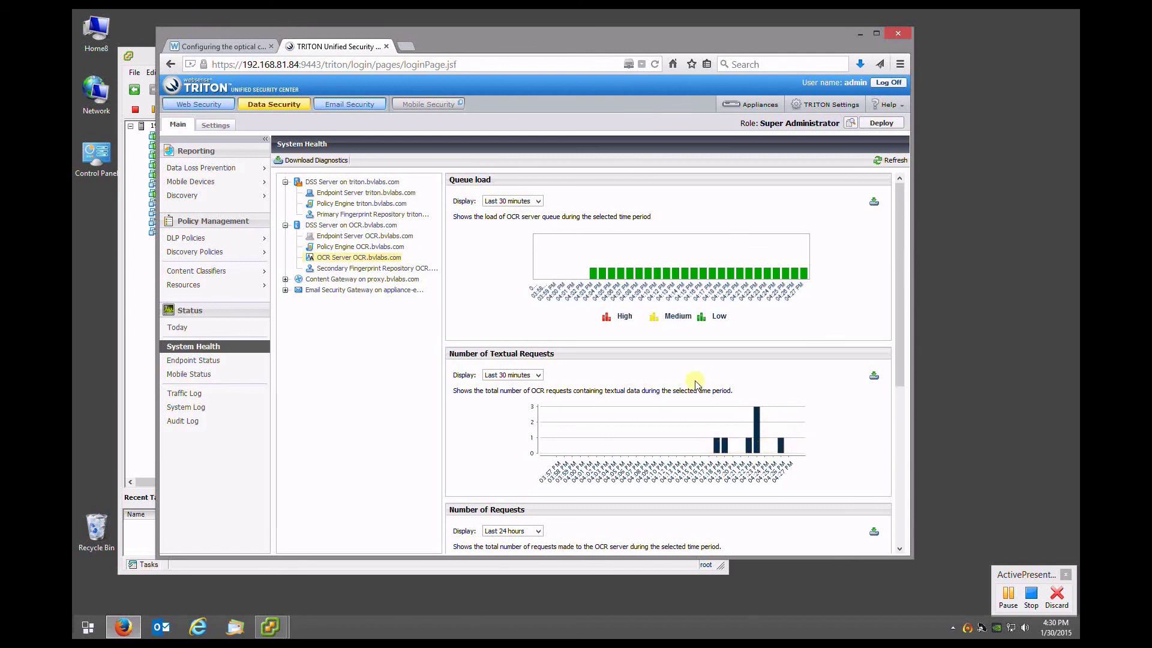
# Set the Number of Requests chart to Last 30 minutes
pyautogui.scroll(-3, 730, 442)
pyautogui.scroll(-3, 731, 442)
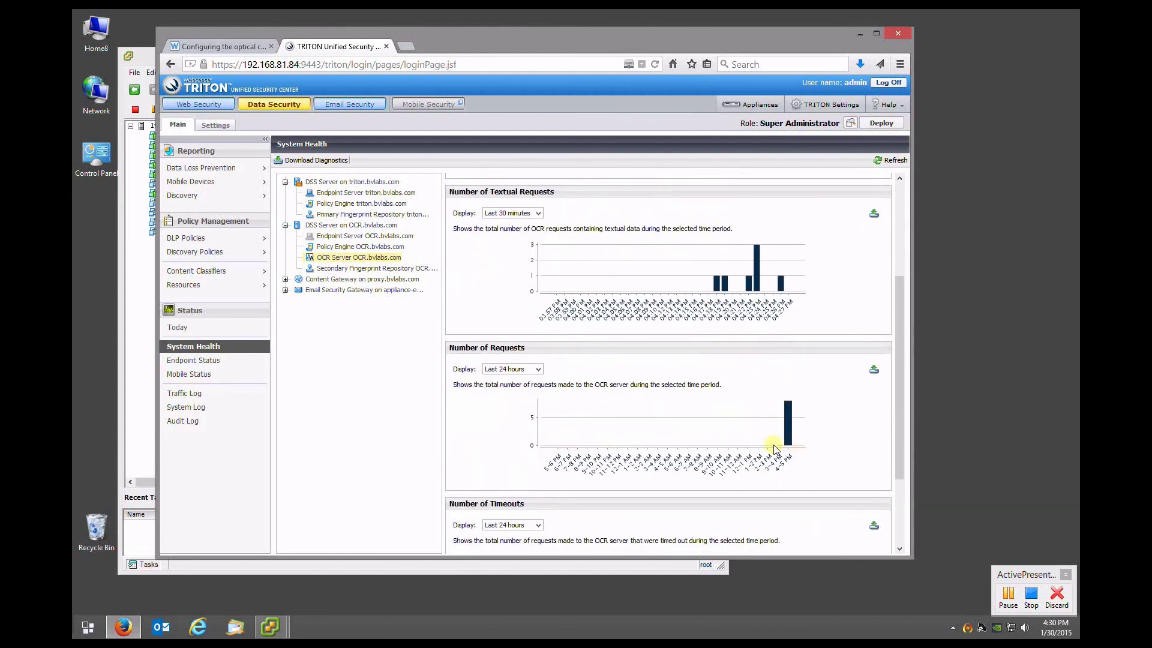
pyautogui.click(522, 369)
pyautogui.click(510, 380)
pyautogui.scroll(-3, 660, 412)
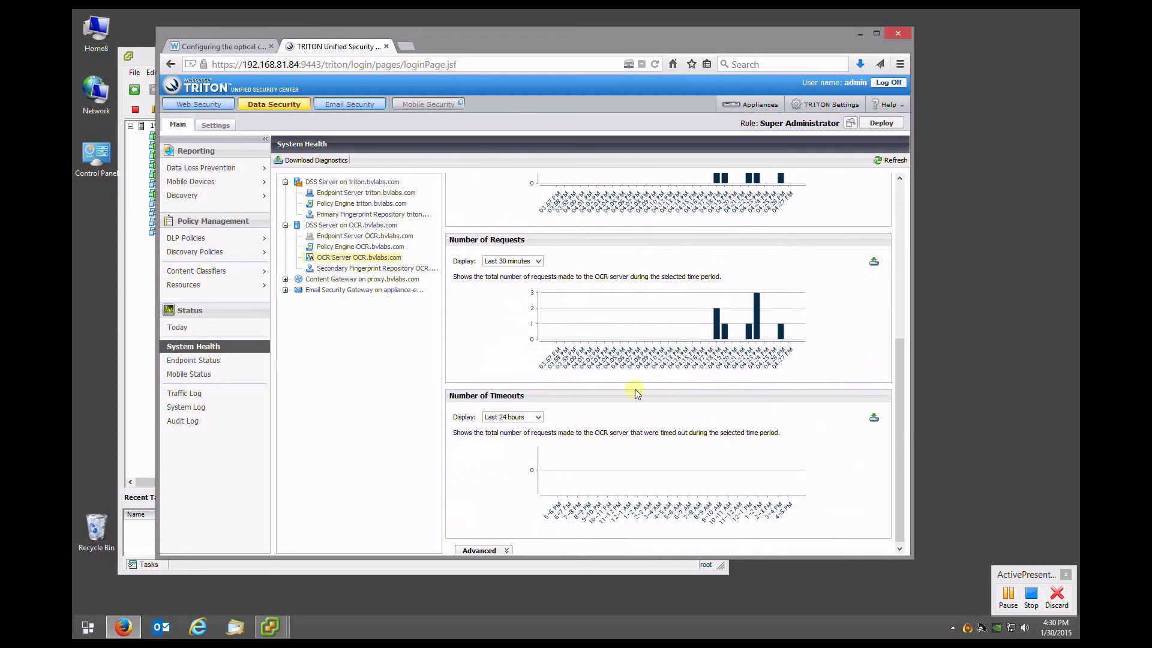
pyautogui.scroll(5, 628, 405)
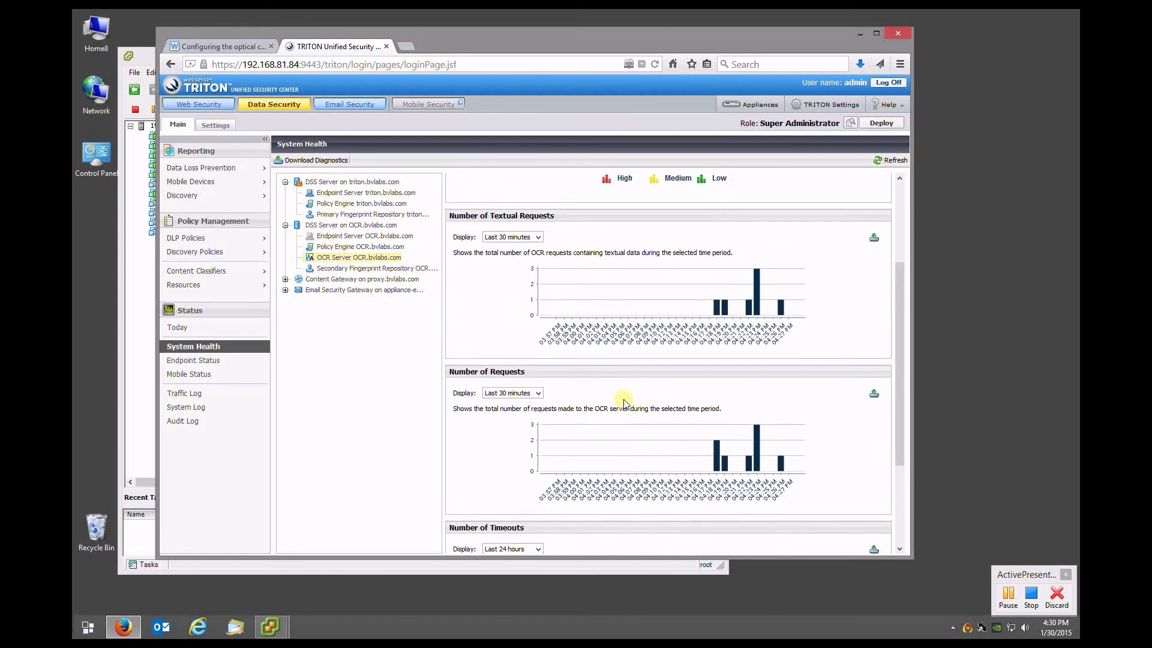